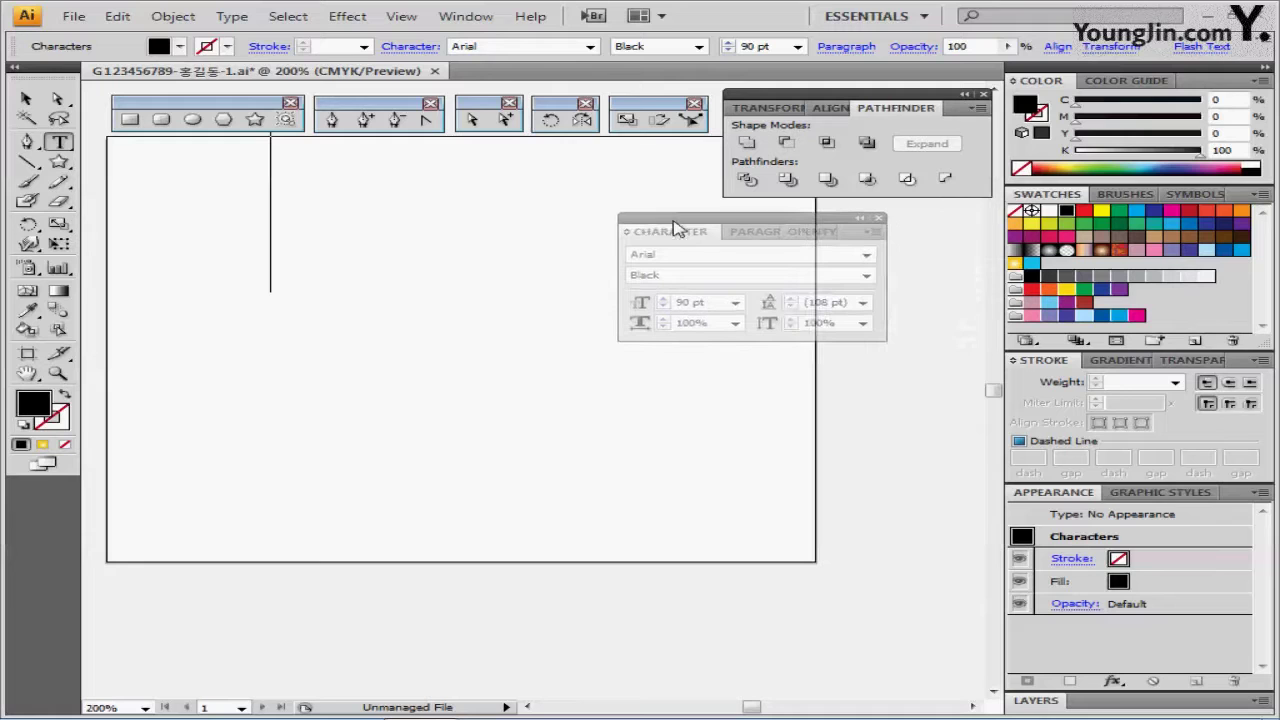
- Create the text PET in Arial Black at 90 pt, filled with the dusty pink C20 M40 Y20 K0
left_click(688, 254)
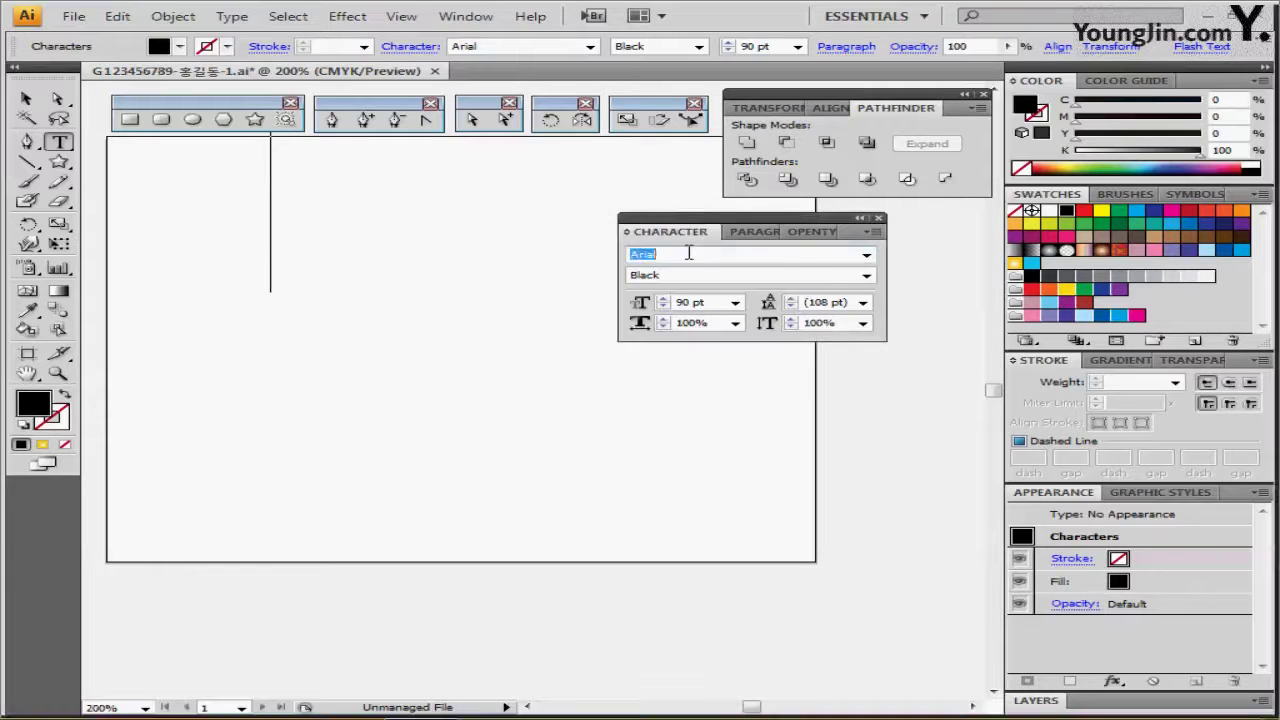
left_click(691, 276)
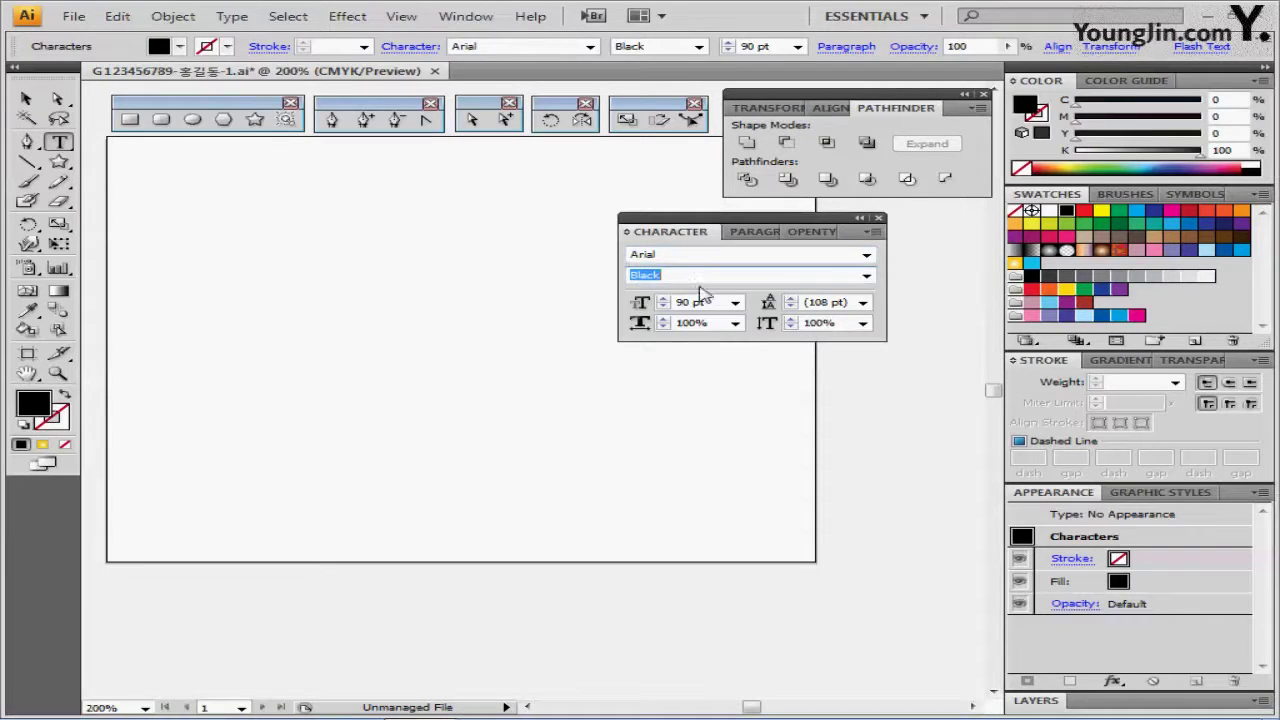
left_click(714, 302)
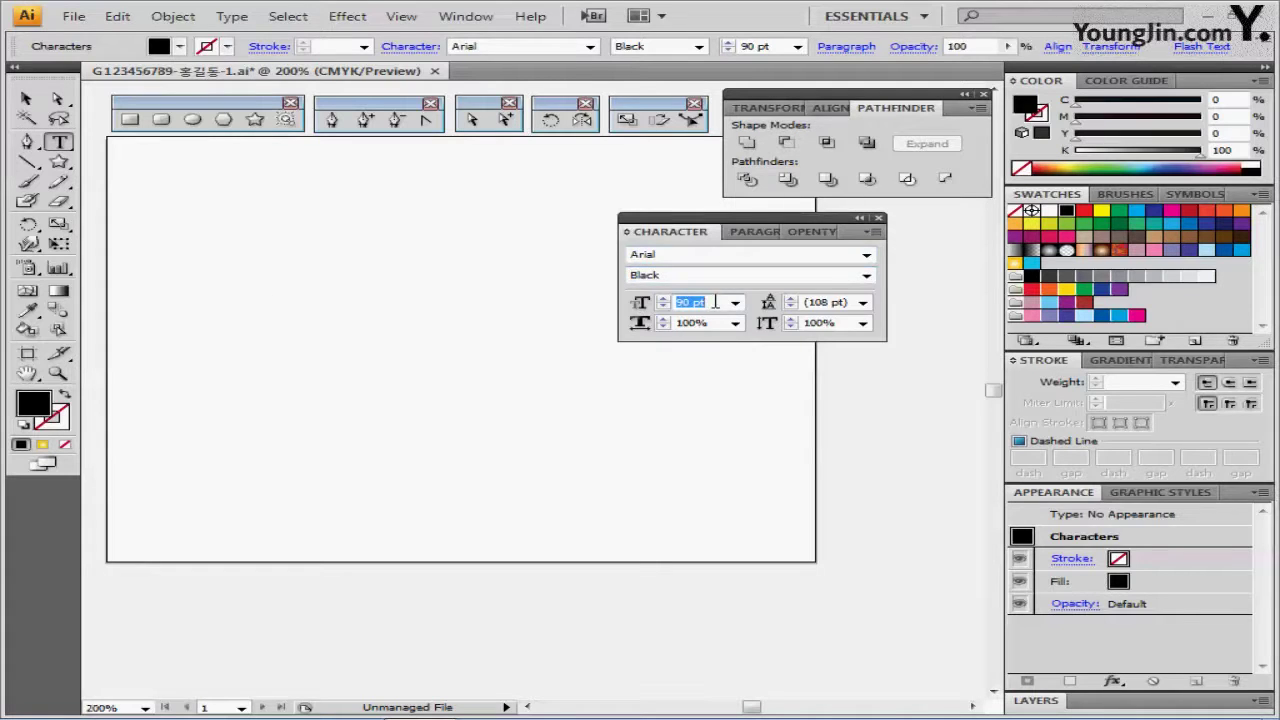
left_click_drag(750, 228, 826, 272)
left_click(1033, 303)
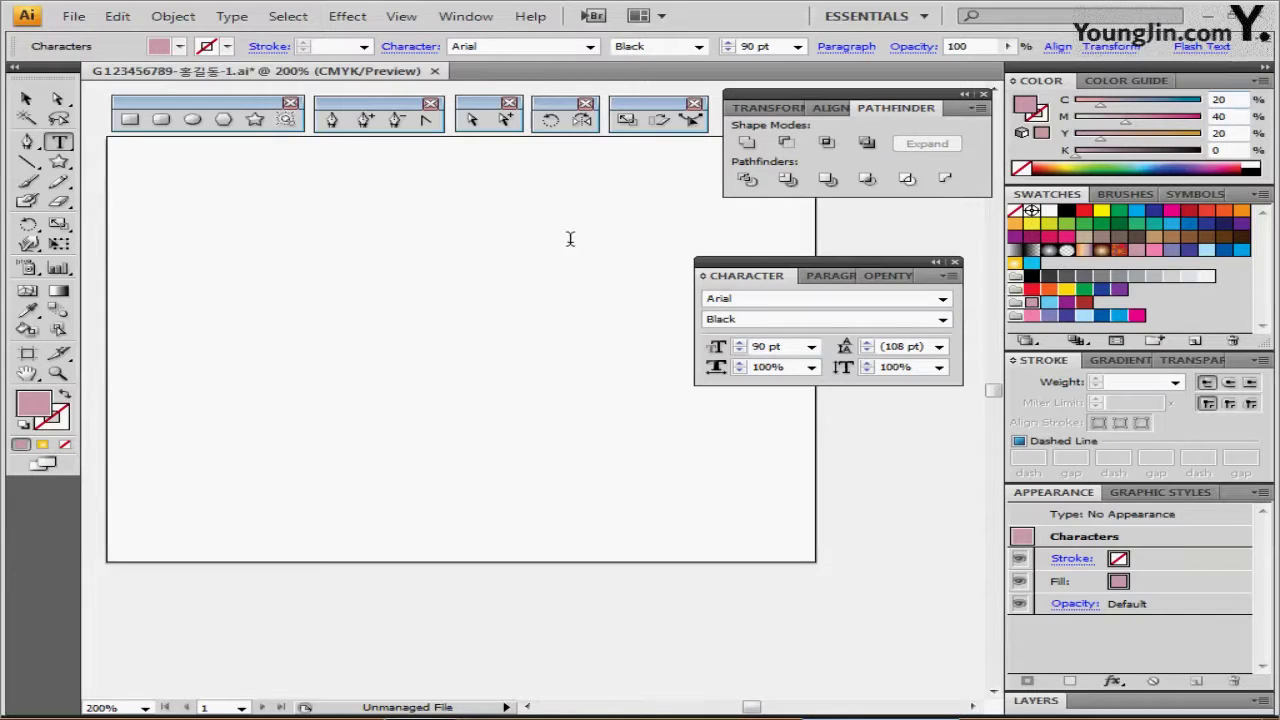
type("P")
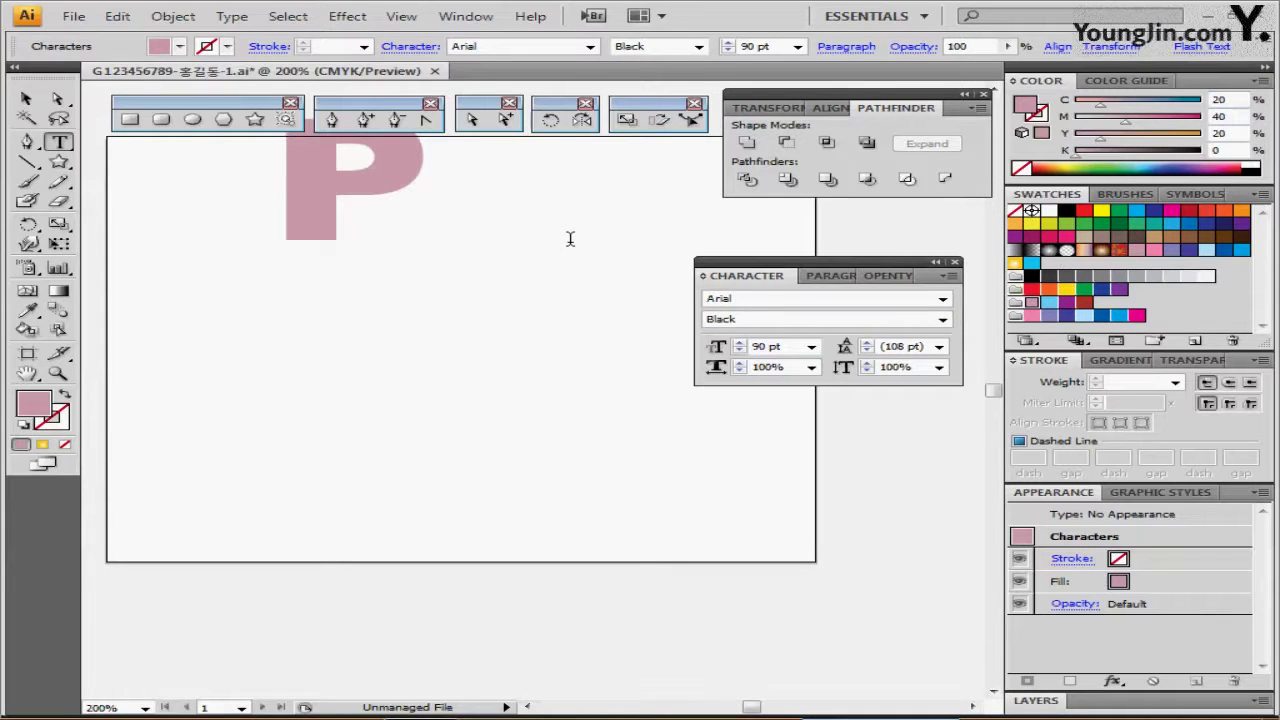
type("ET")
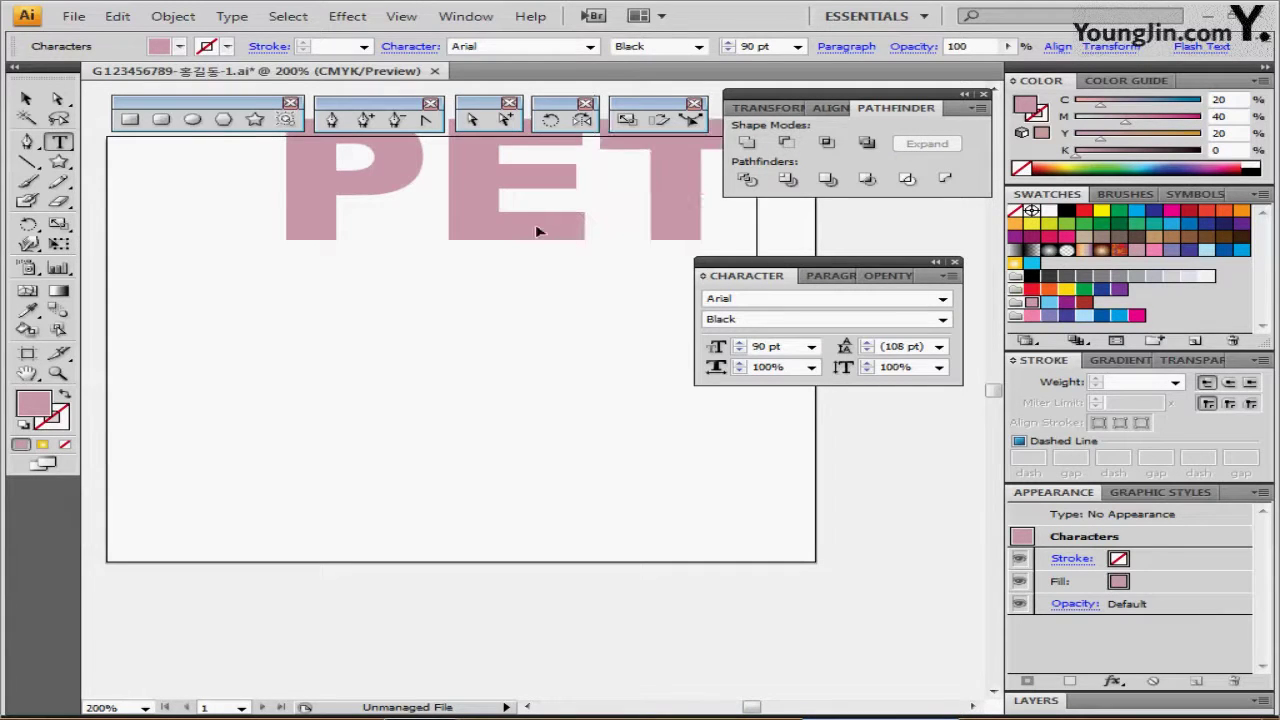
- Move the PET text to the middle of the artboard, convert it to outlines and close the character settings
left_click_drag(537, 231, 448, 421)
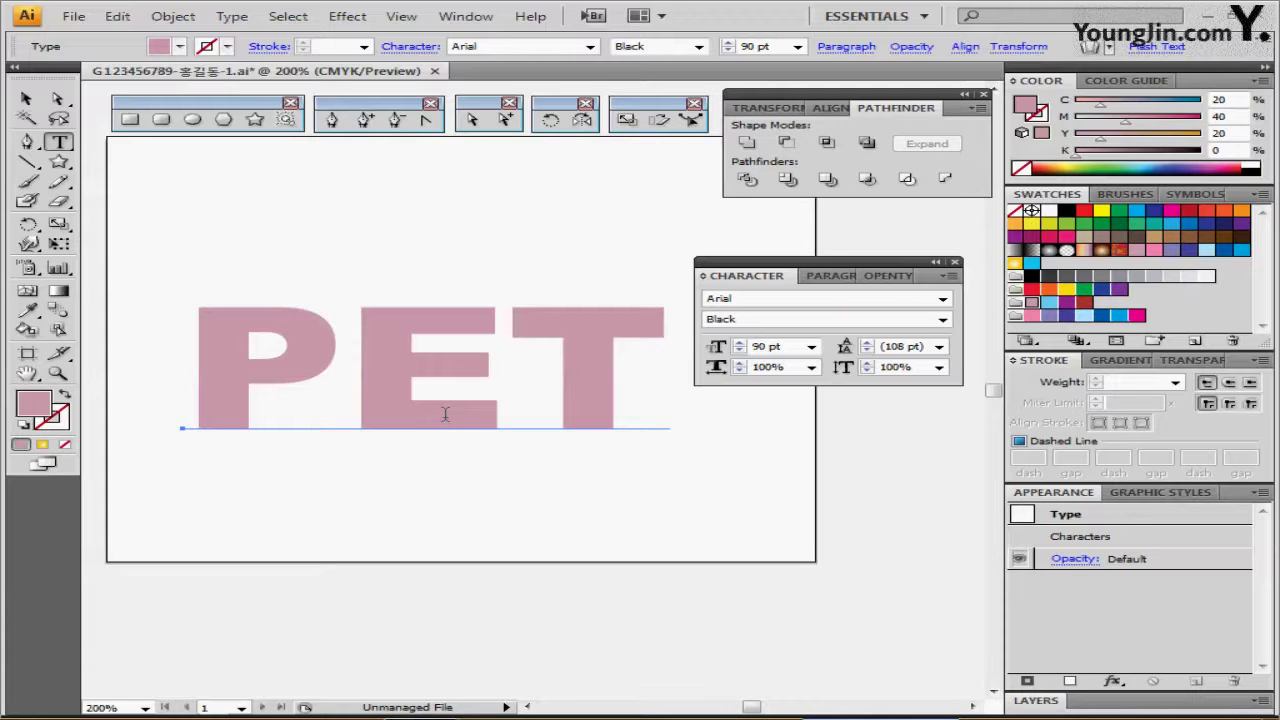
left_click_drag(405, 361, 394, 335)
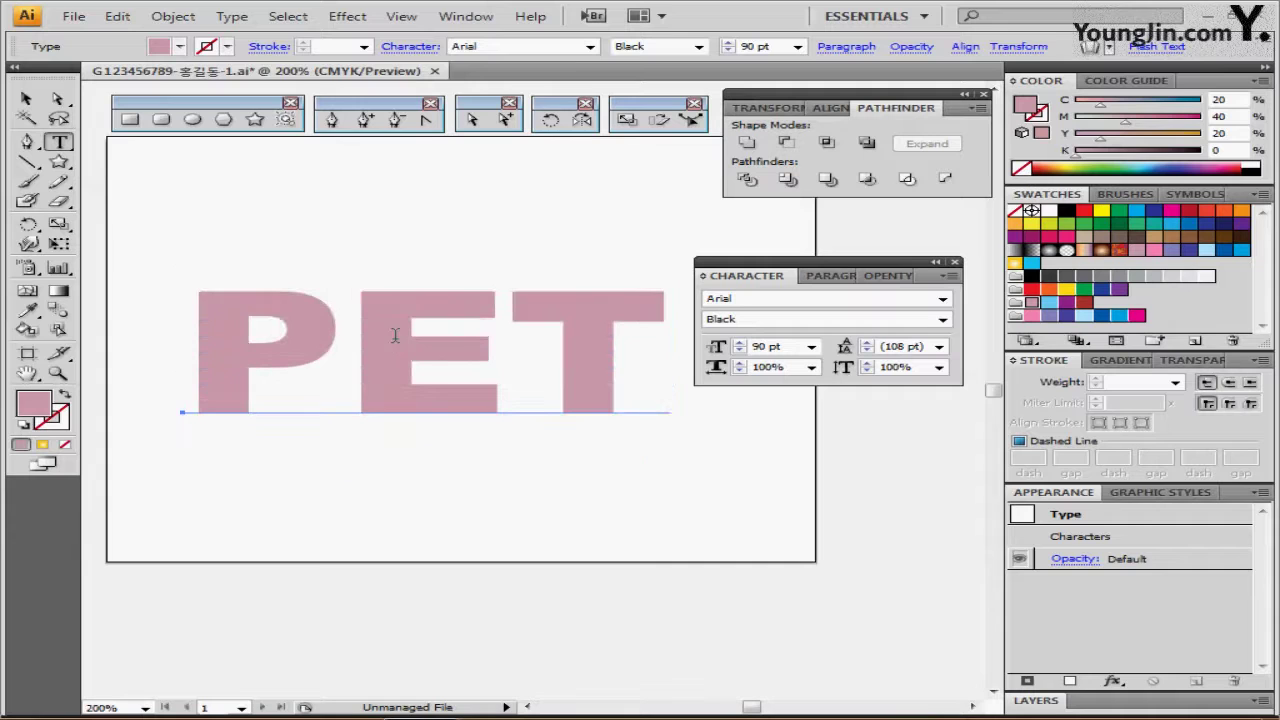
right_click(397, 321)
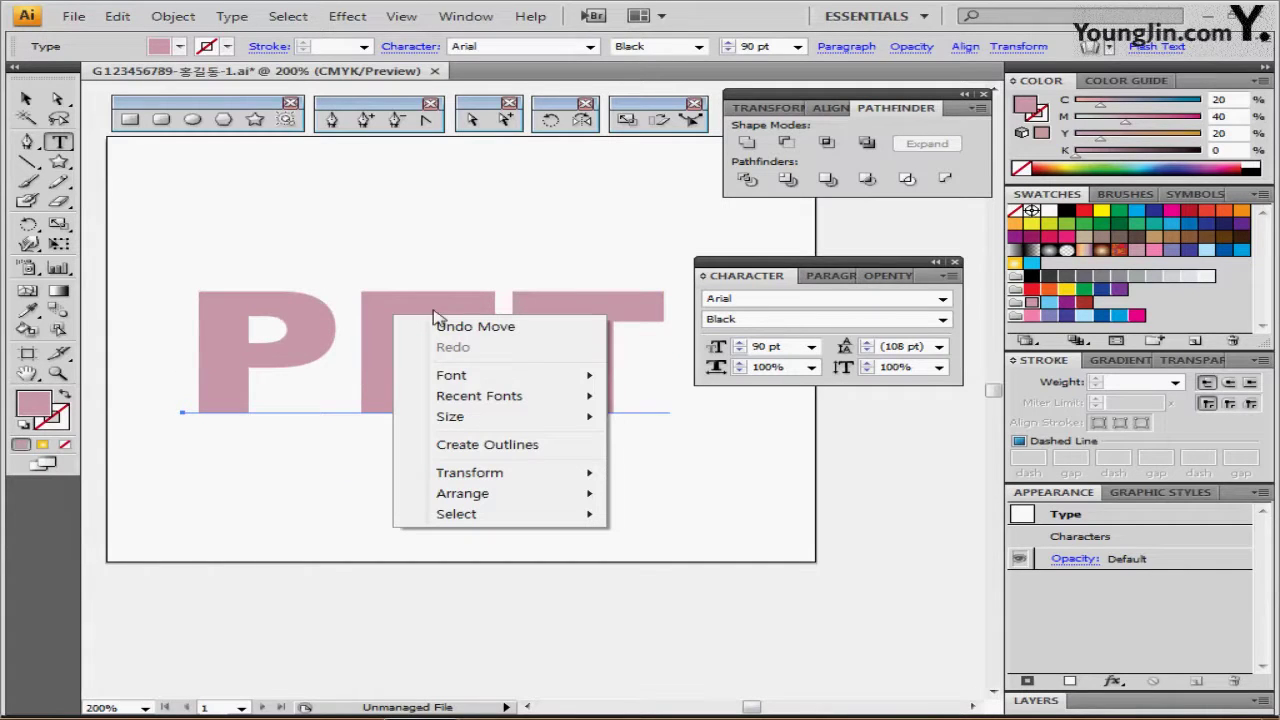
left_click(540, 445)
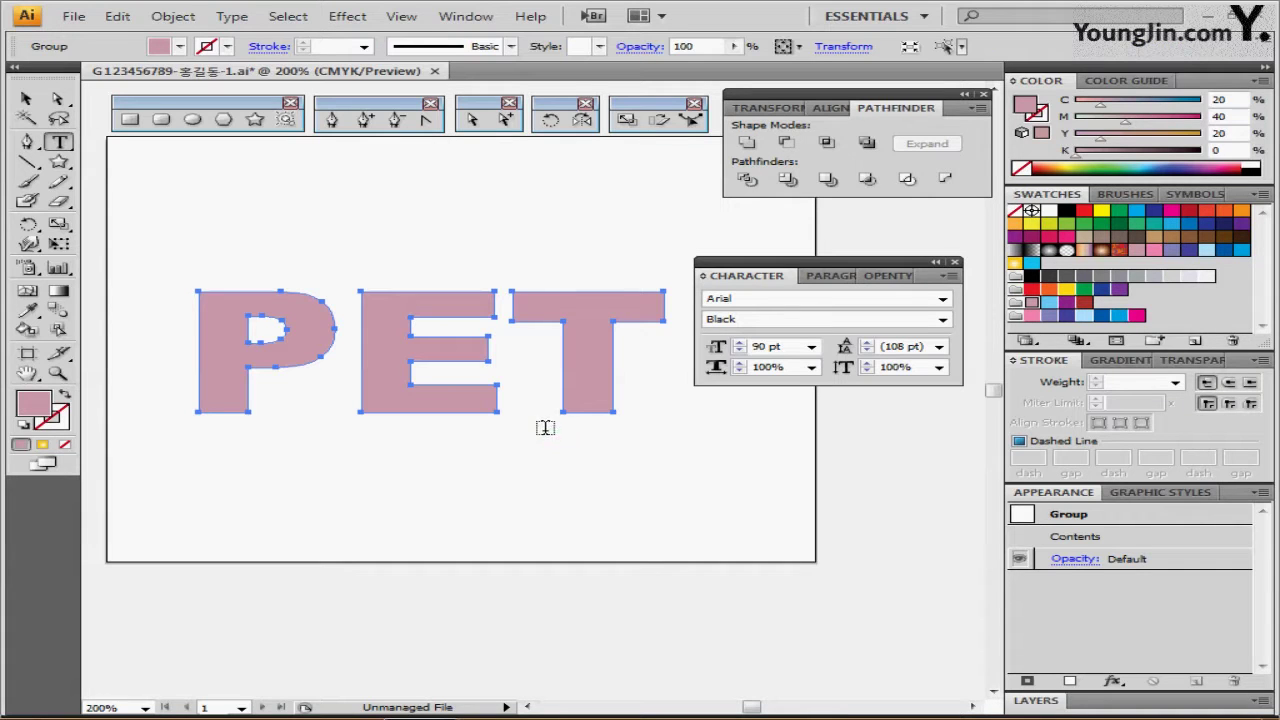
left_click(955, 263)
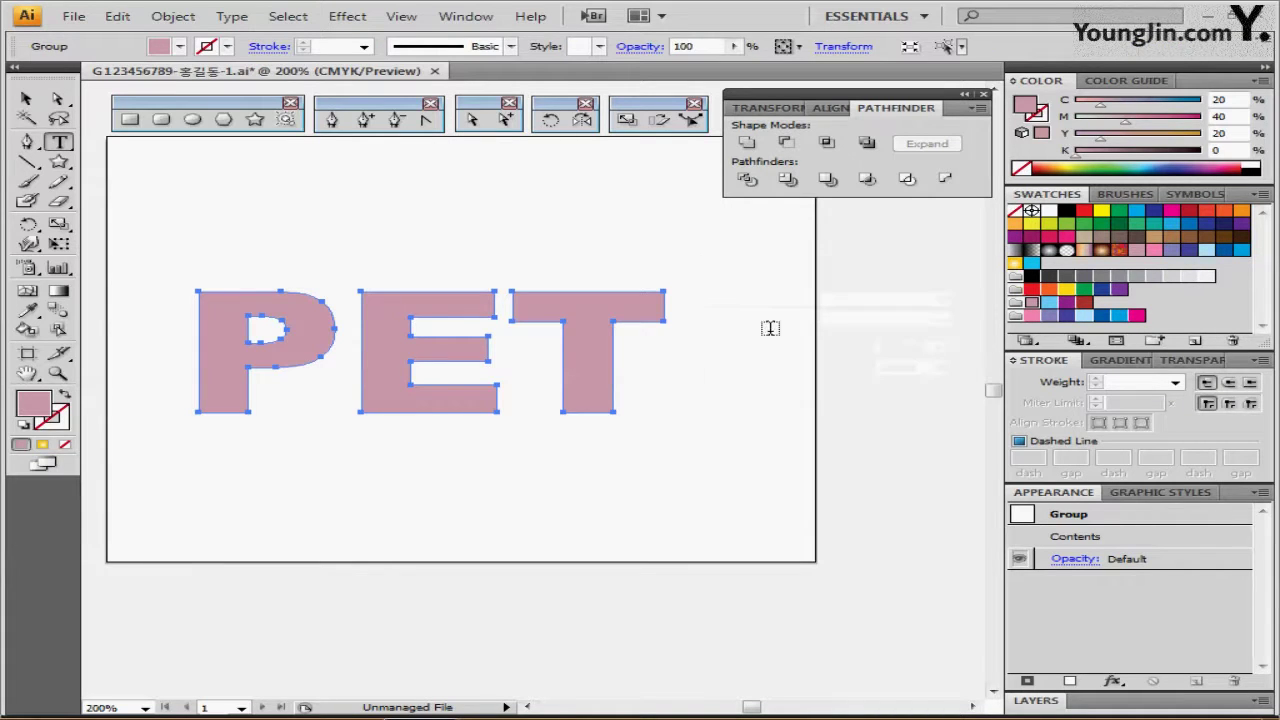
- Isolate the outlined PET group and fill the letters E and T with light blue C50 M0 Y0 K0
left_click_drag(636, 382, 663, 363)
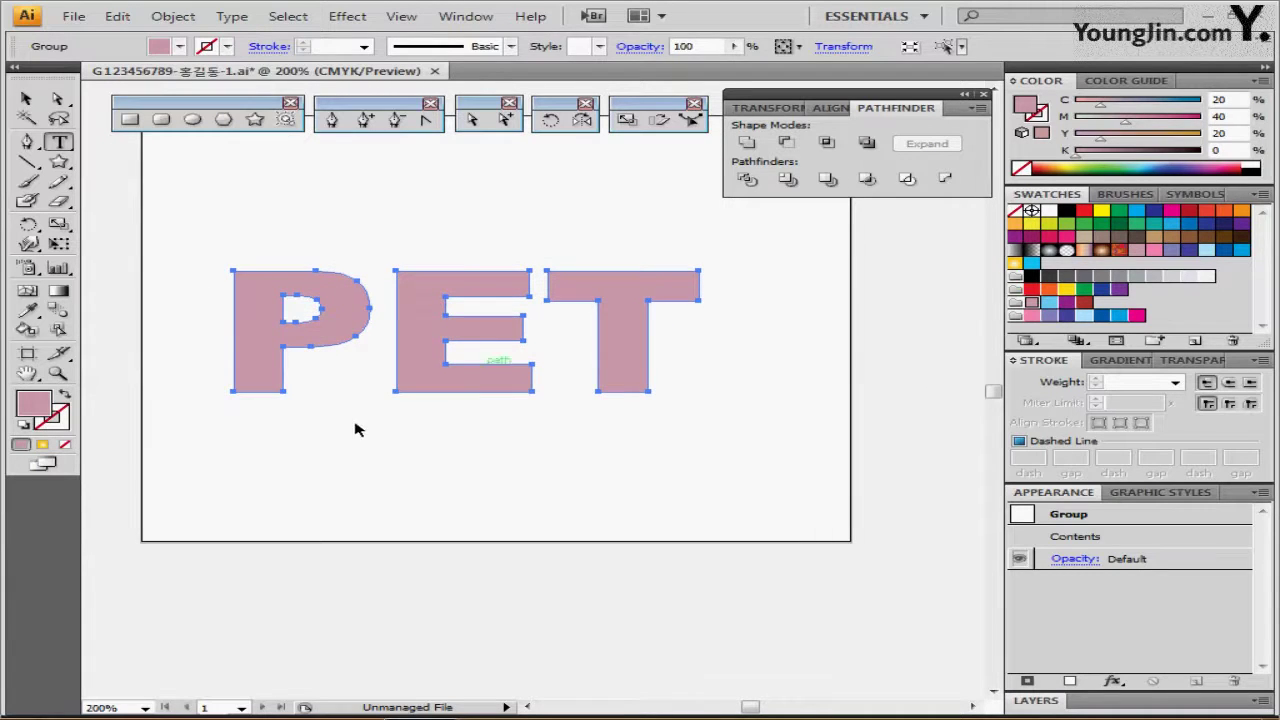
key("ctrl")
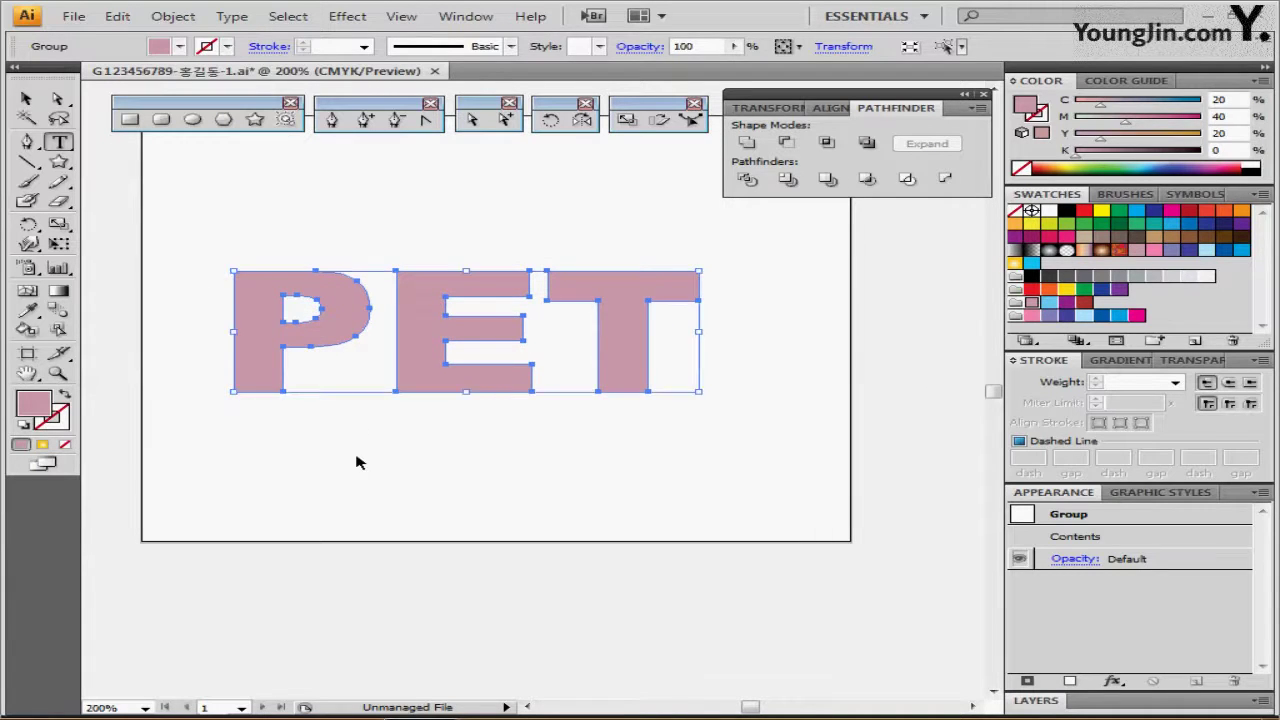
double_click(464, 383)
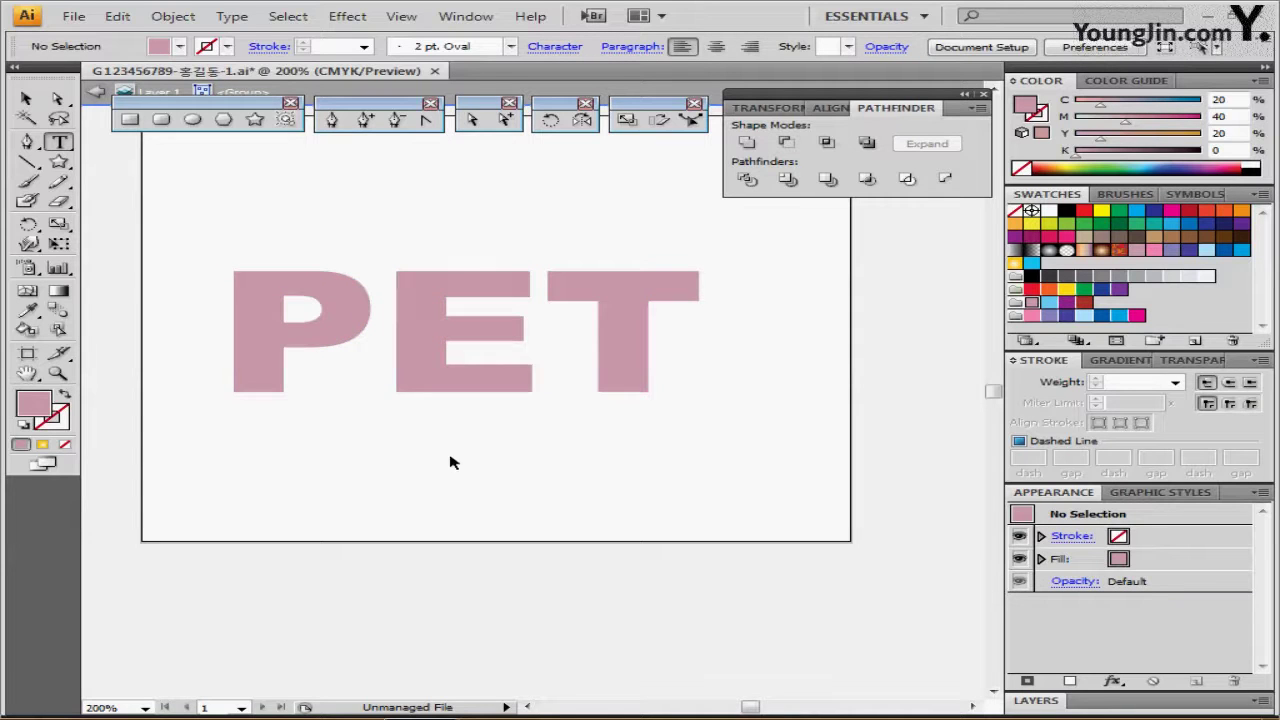
left_click_drag(427, 464, 665, 307)
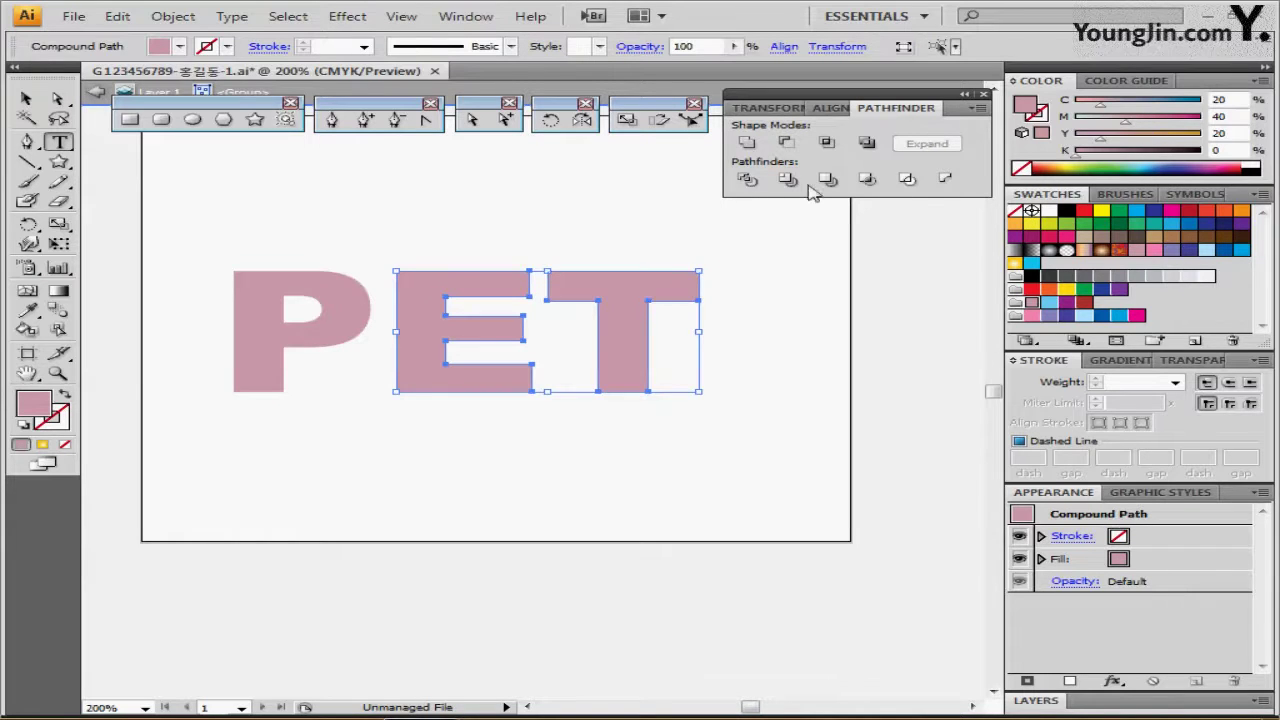
left_click(1048, 304)
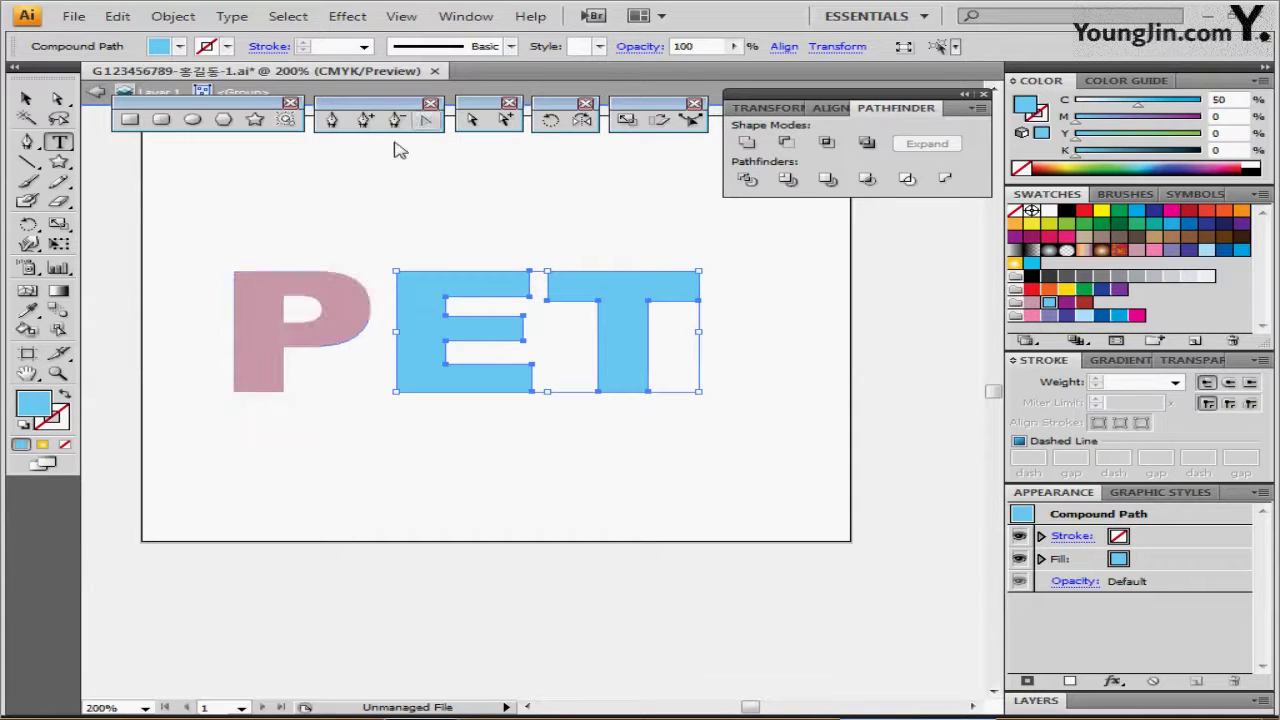
- Scale the letters E and T uniformly to 75%
left_click(626, 120)
double_click(628, 121)
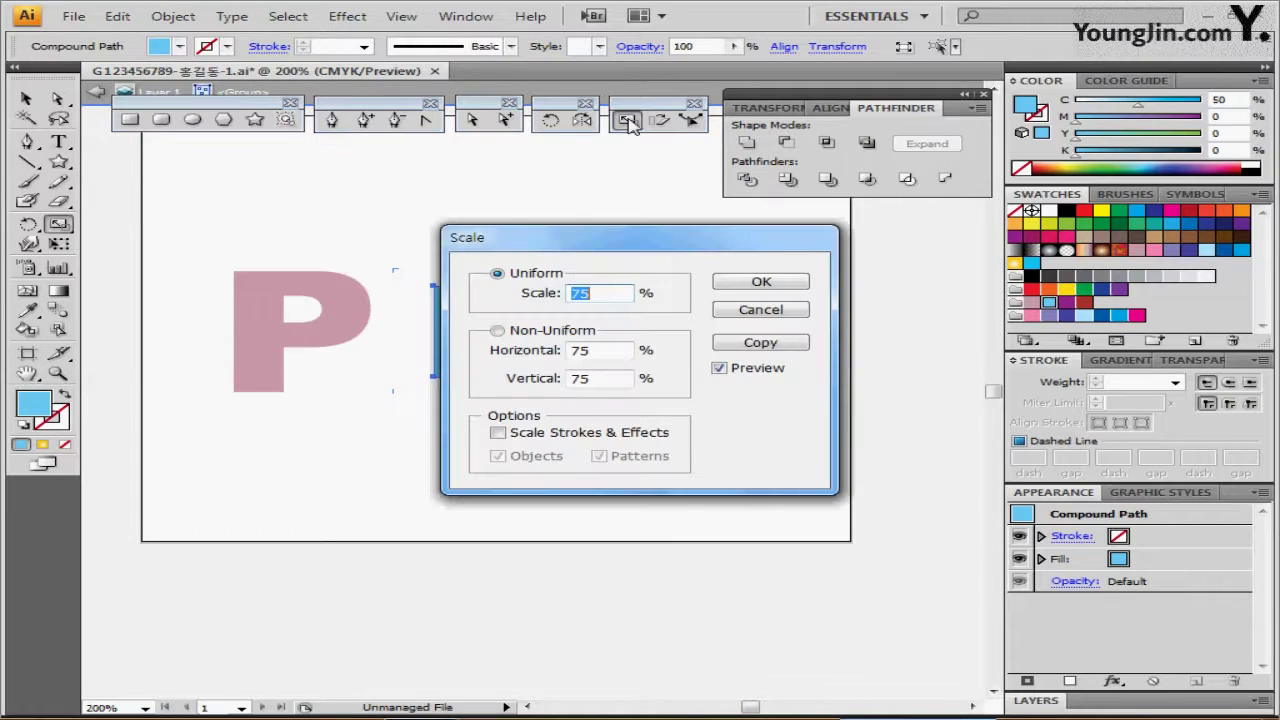
left_click(603, 297)
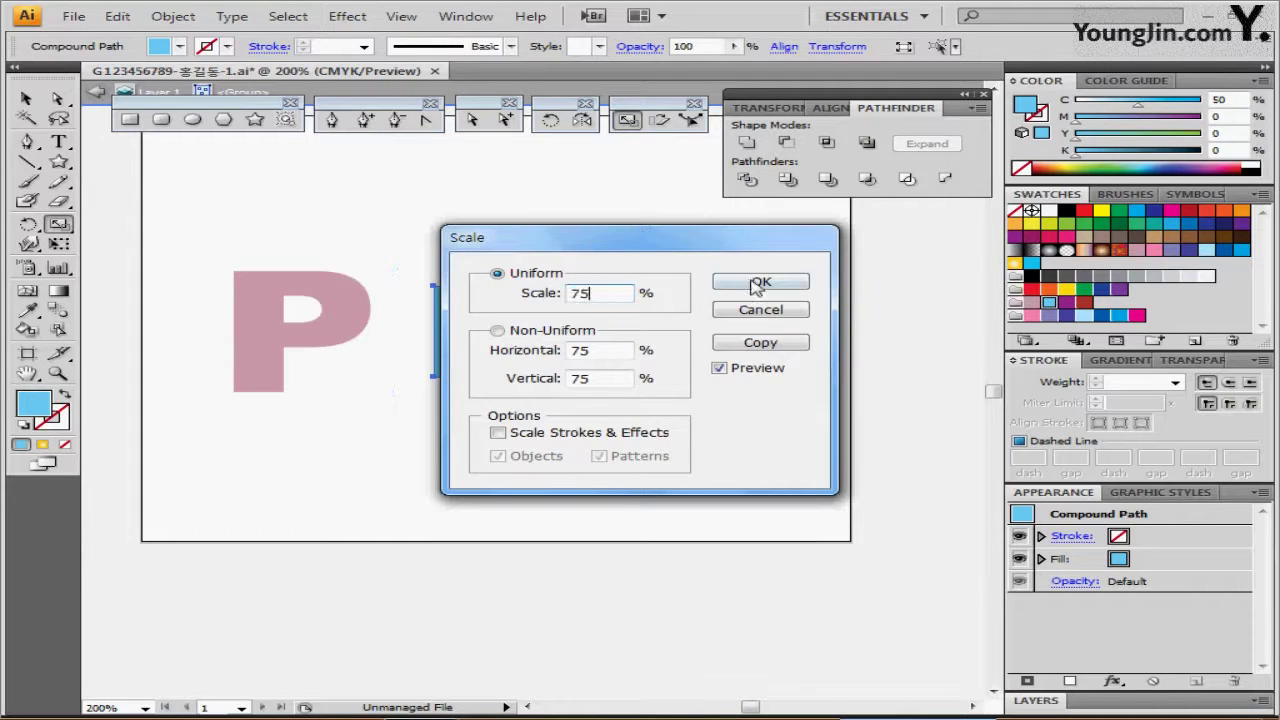
left_click(757, 286)
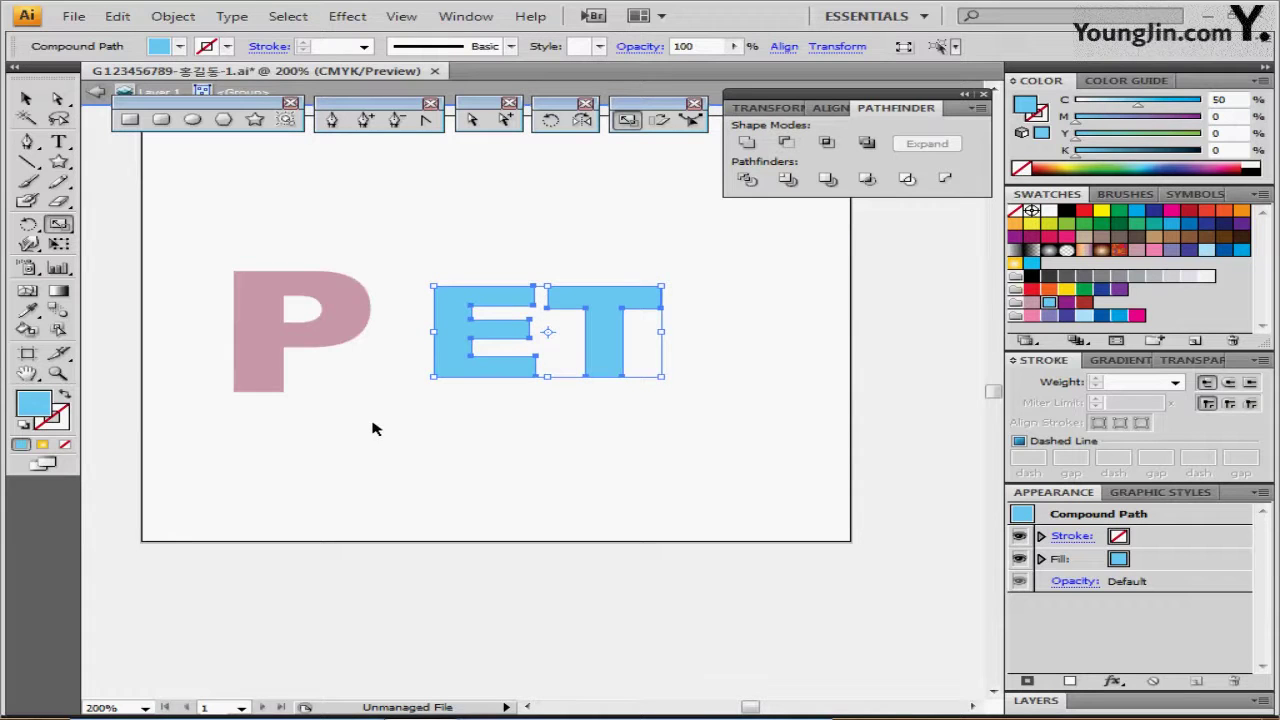
- Move E and T beneath the P, overlapping its foot with left edges lined up, and shift the letters slightly into place
left_click(434, 414)
left_click_drag(434, 414, 407, 400)
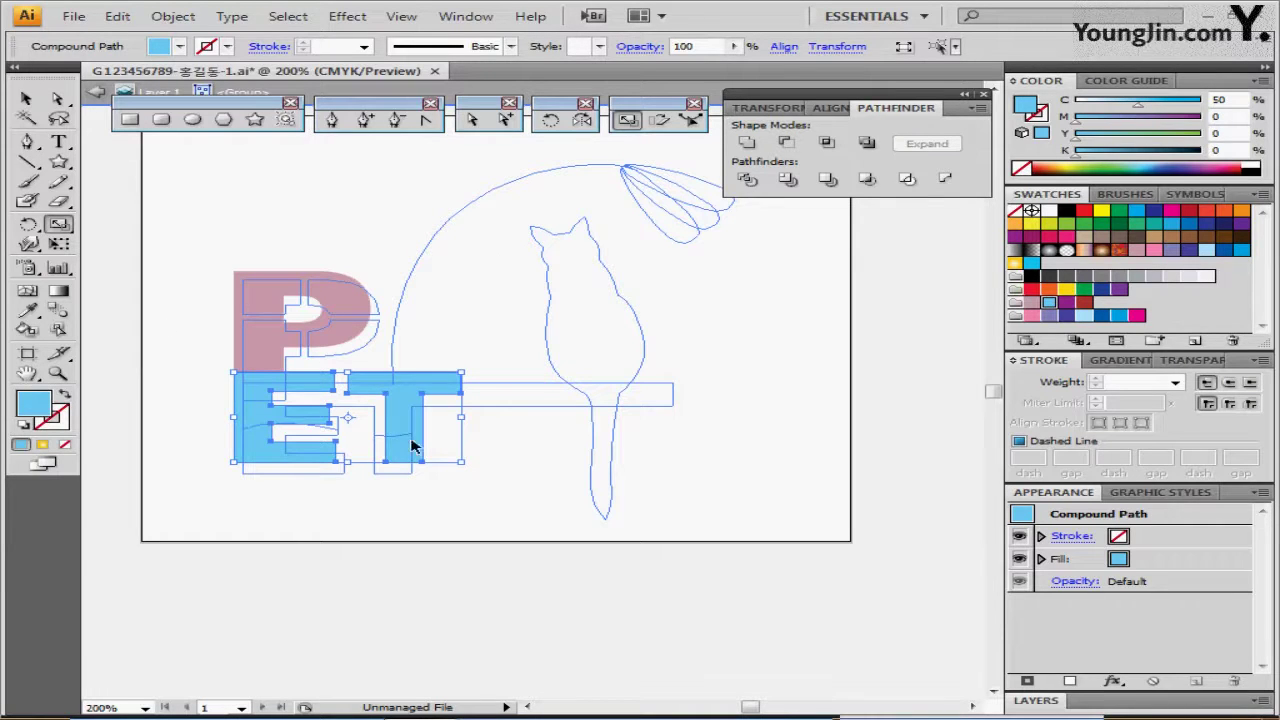
left_click_drag(204, 266, 457, 484)
key("ctrl+g")
left_click_drag(404, 403, 409, 395)
left_click(428, 503)
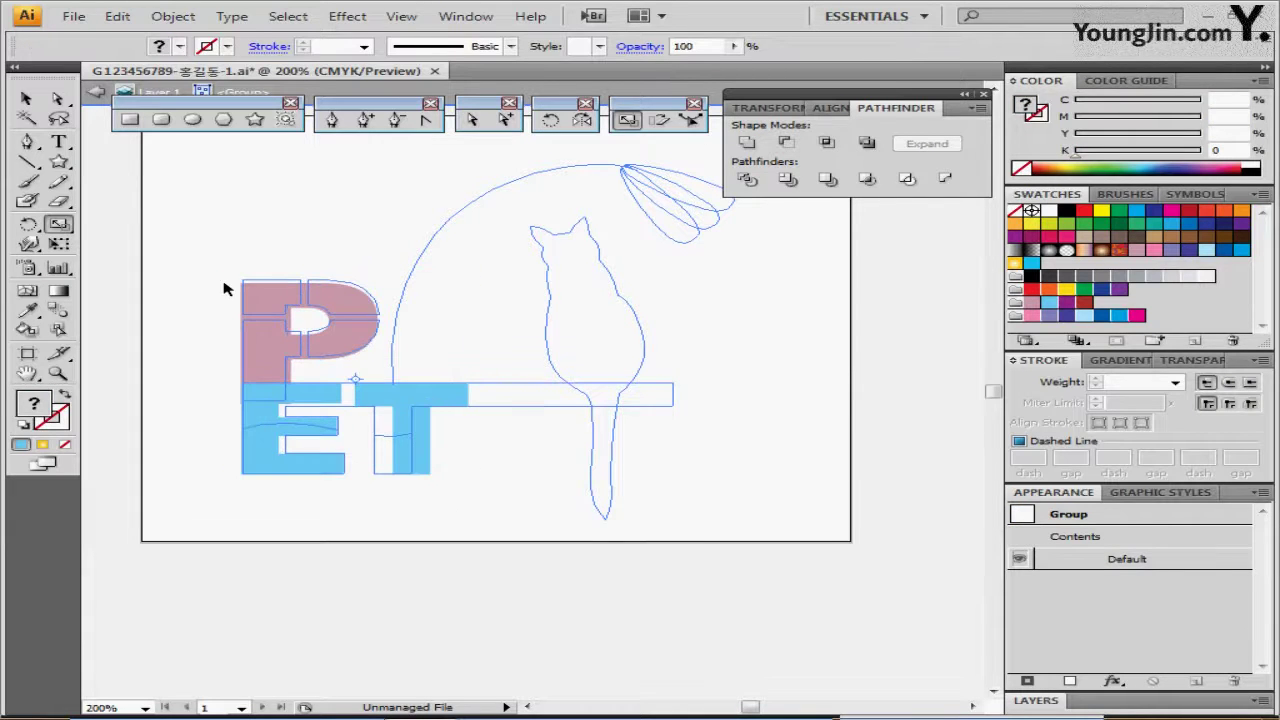
- Nudge the P slightly so its left edge lines up exactly with the E below it
left_click(314, 326)
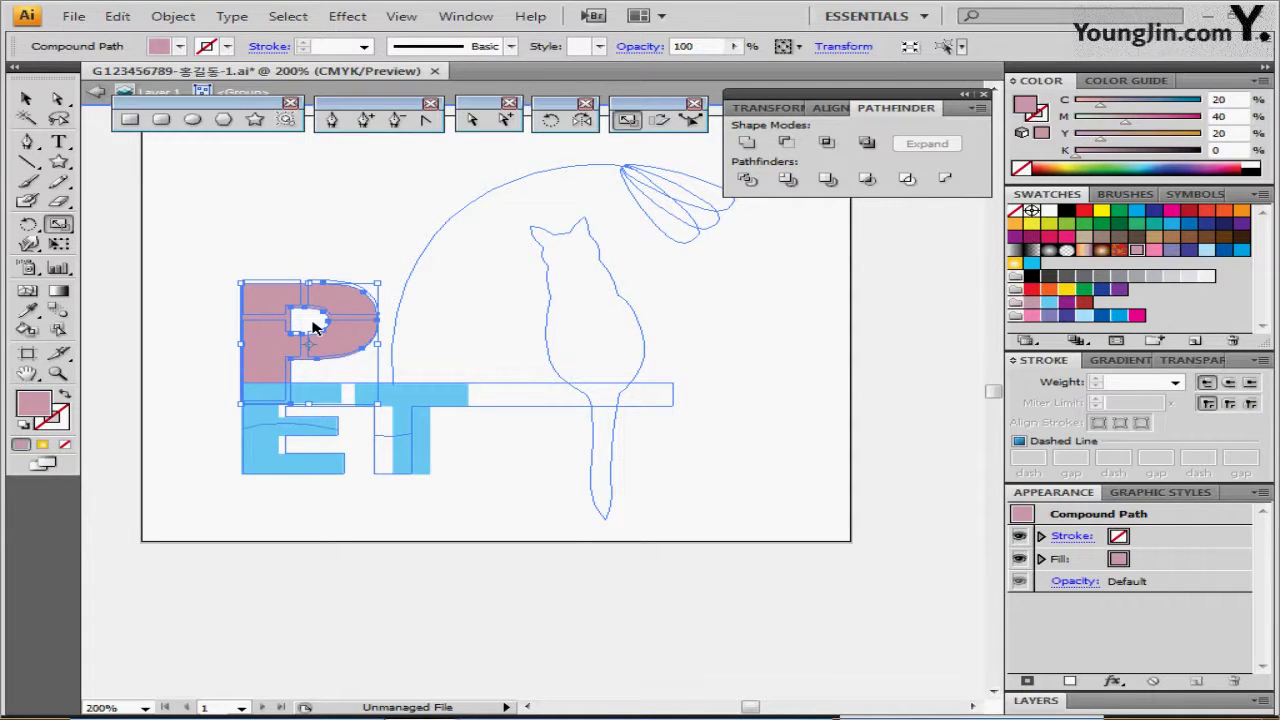
left_click_drag(314, 326, 315, 324)
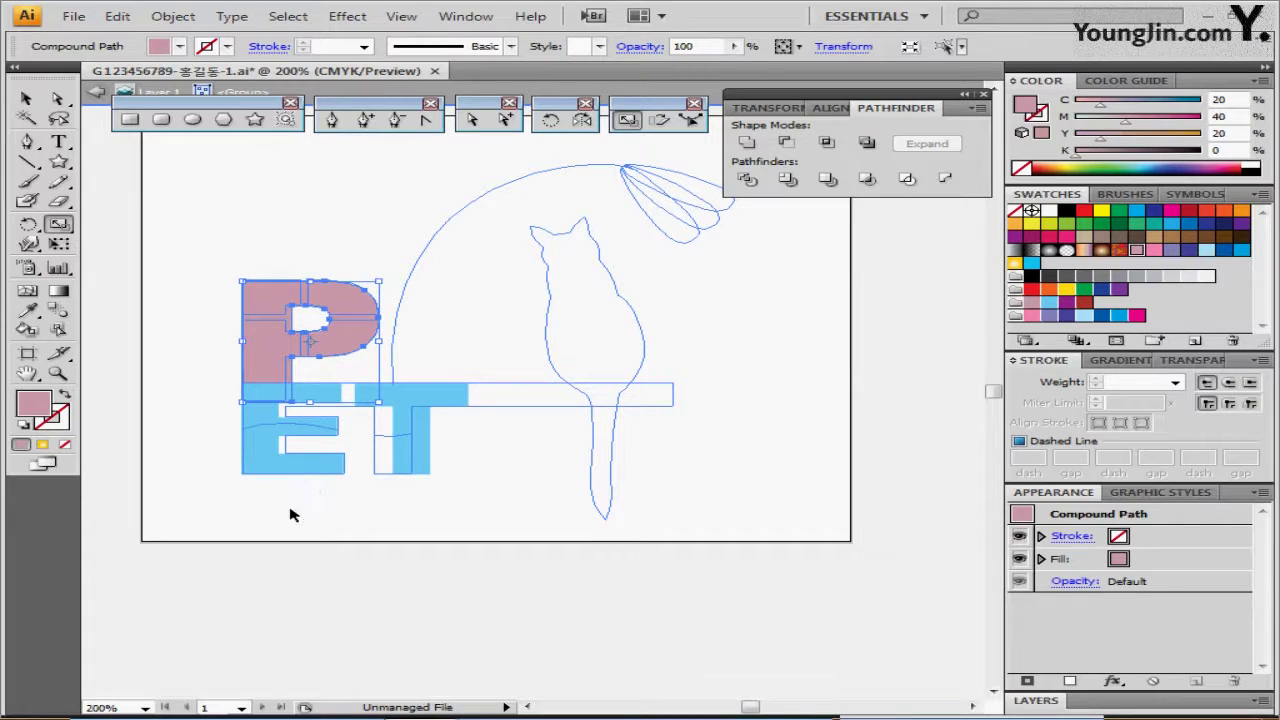
left_click(290, 515)
- Move the T horizontally toward the E until its crossbar joins the E's top arm
left_click(420, 445)
left_click_drag(515, 357, 422, 465)
key("Left")
key("Left")
key("Left")
key("Left")
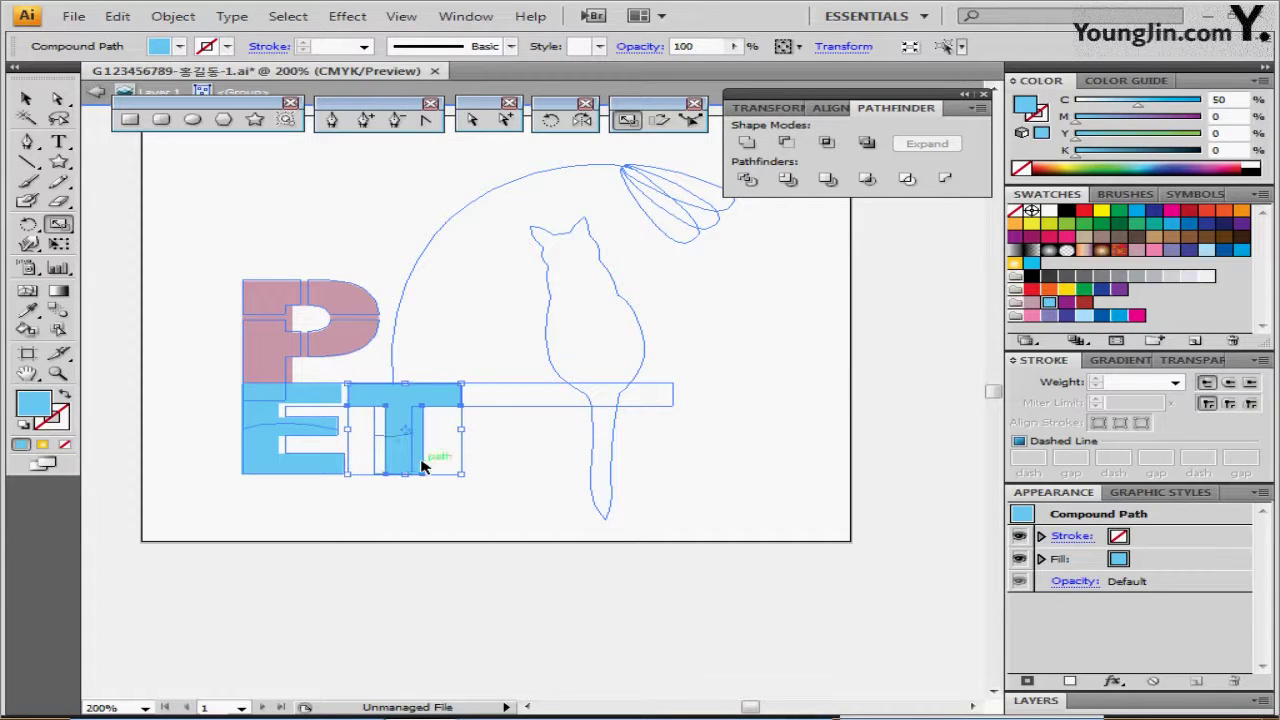
key("Left")
key("Left")
key("Left")
key("Left")
key("Left")
key("Left")
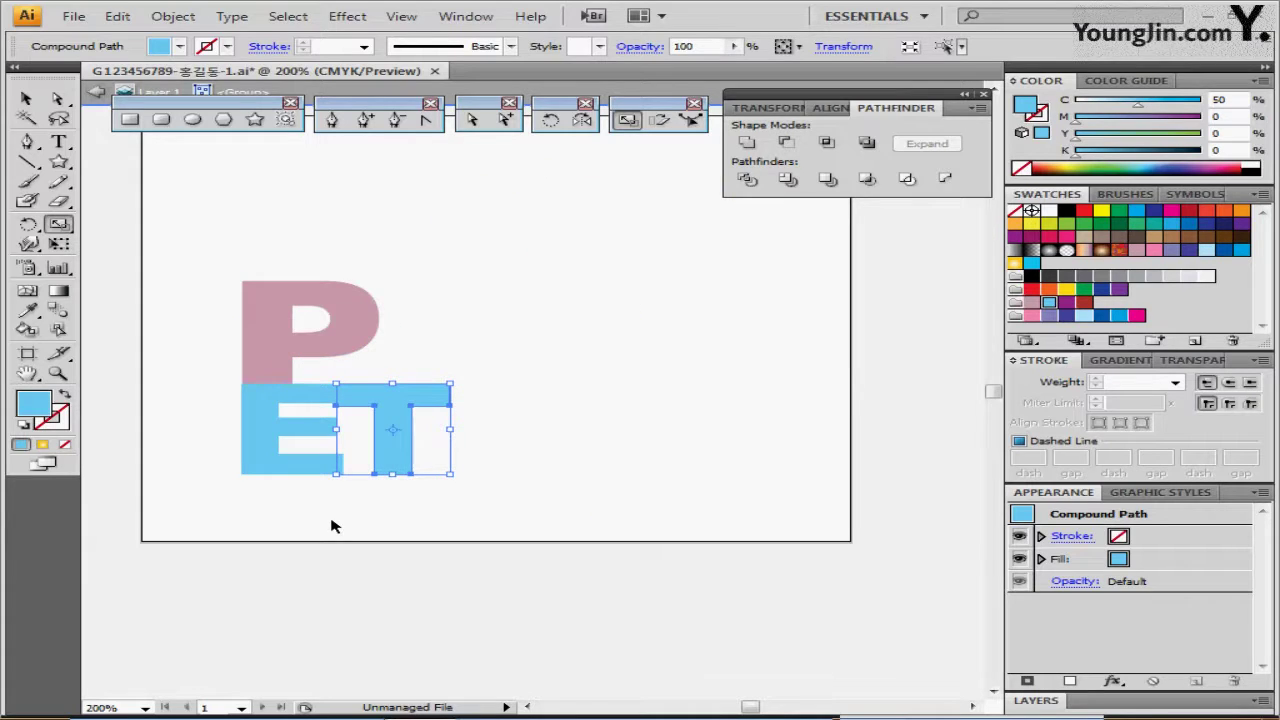
left_click(316, 492)
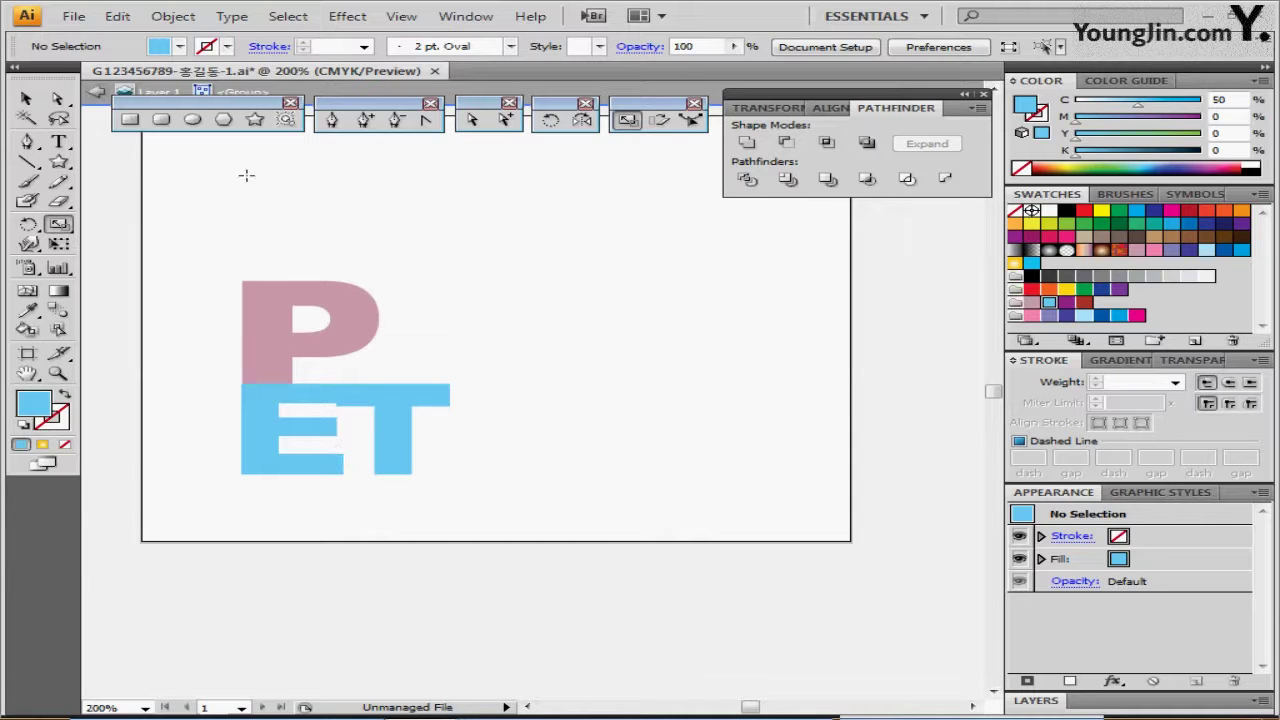
- Align the inner stem anchor points of the P and E by averaging them along the vertical axis with Direct Selection
left_click(473, 118)
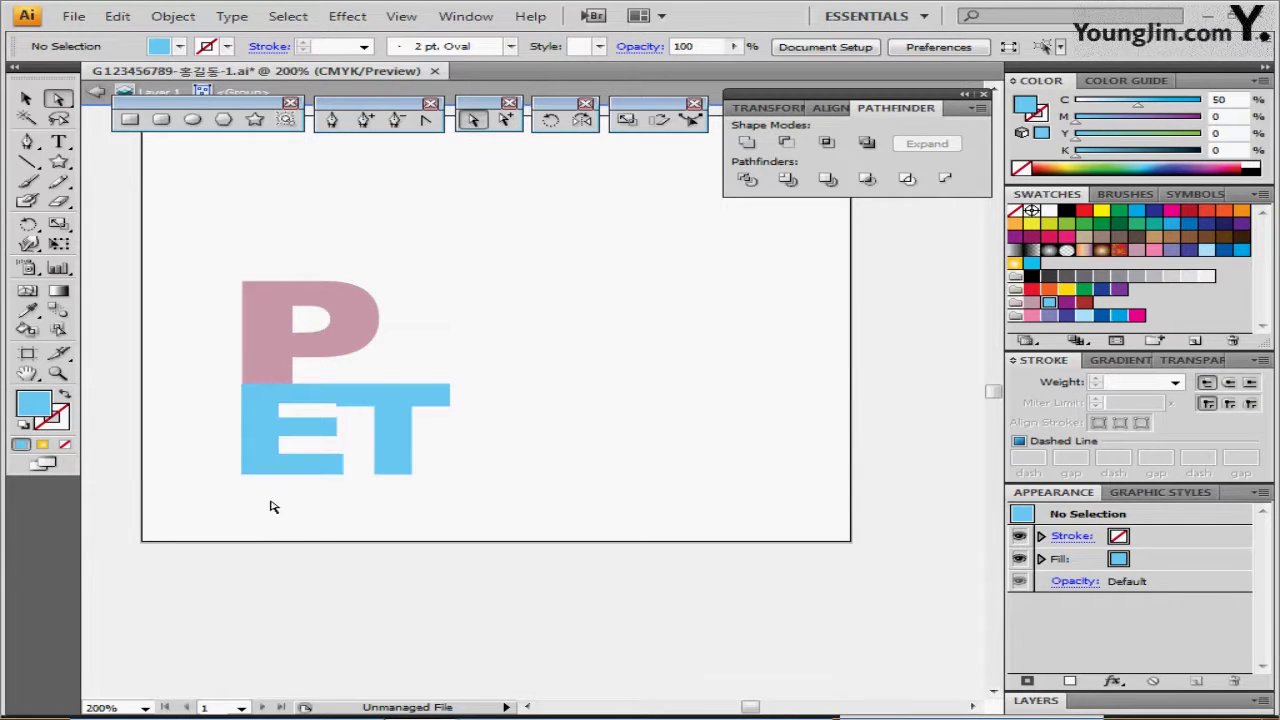
left_click_drag(270, 497, 307, 300)
left_click_drag(307, 300, 308, 298)
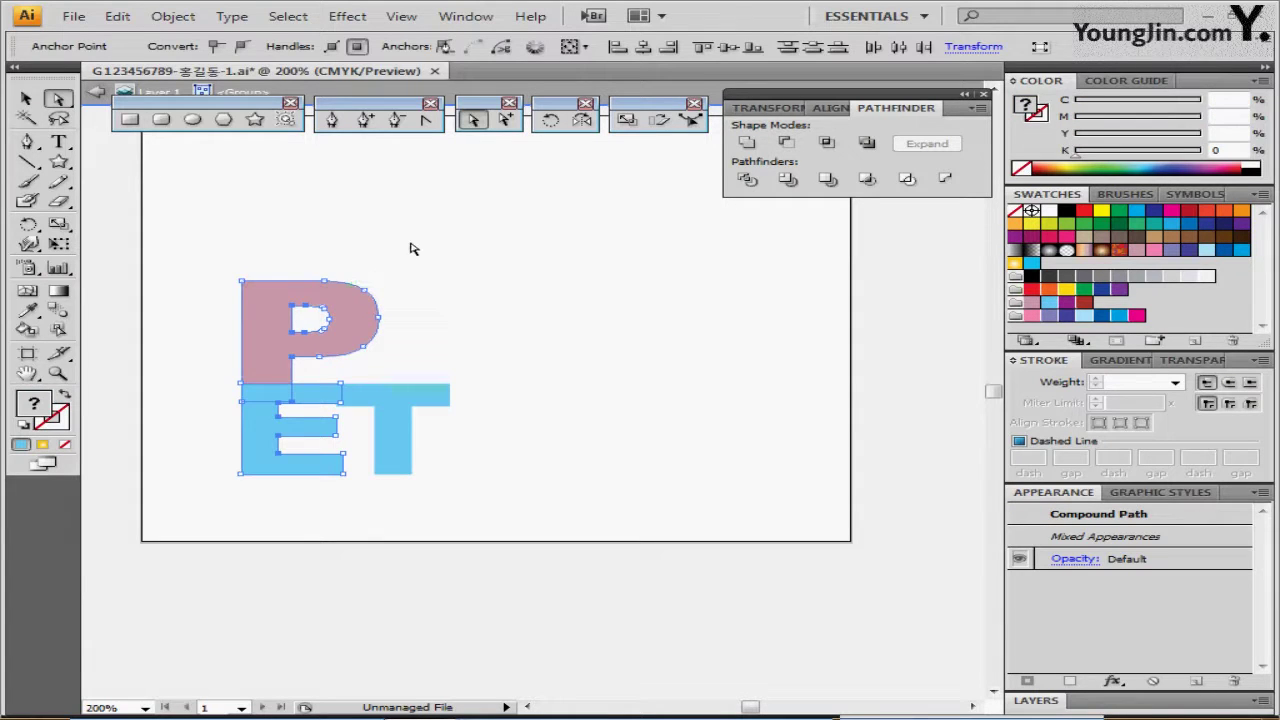
left_click_drag(257, 497, 308, 298)
right_click(450, 206)
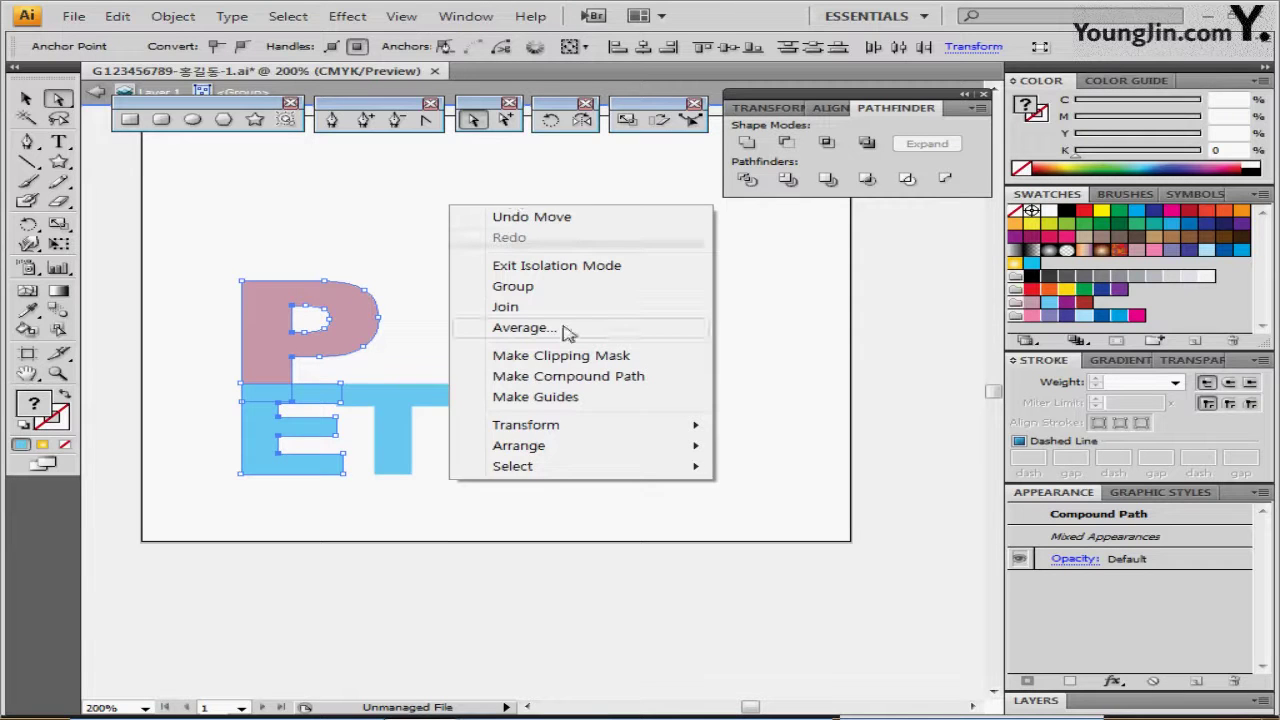
left_click(524, 327)
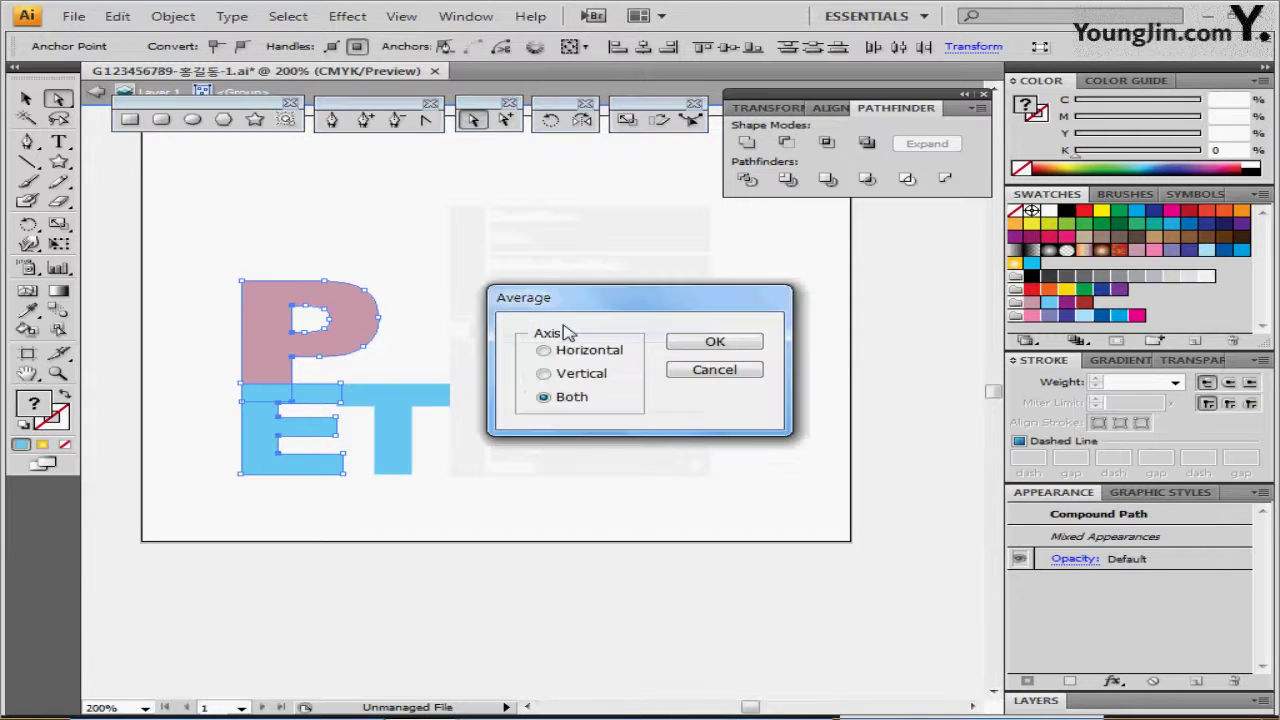
left_click(552, 374)
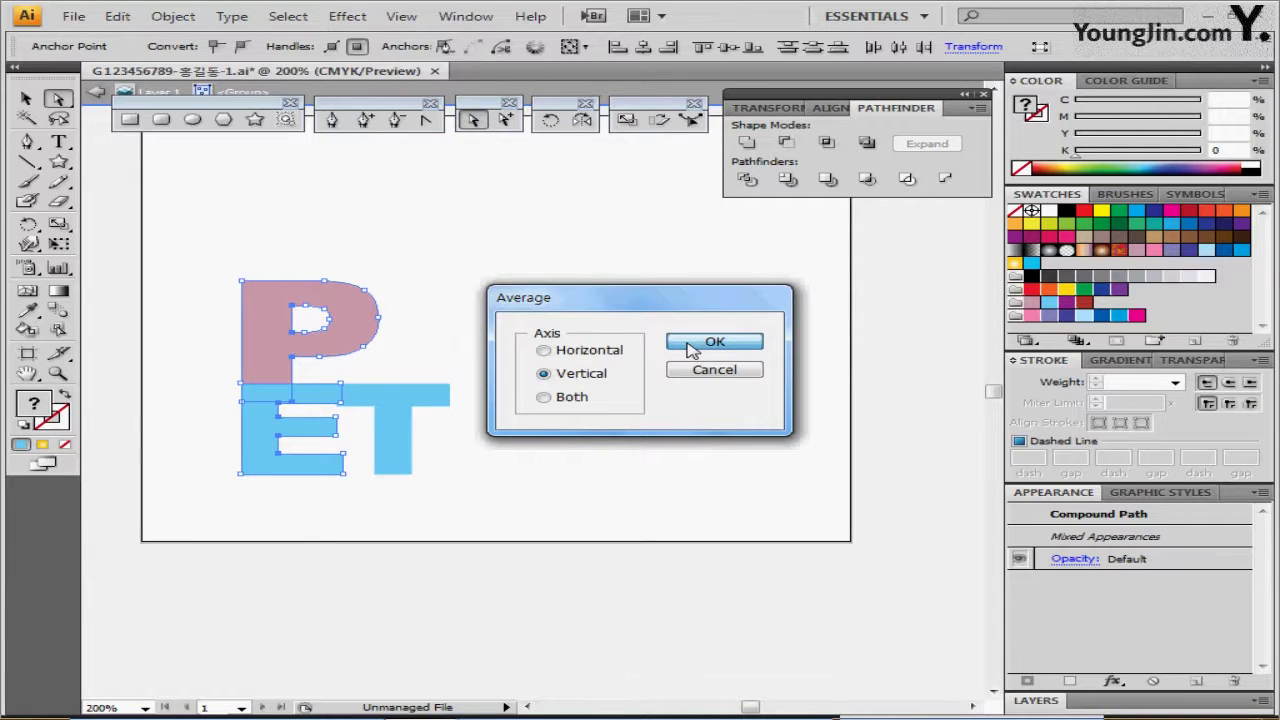
left_click(689, 345)
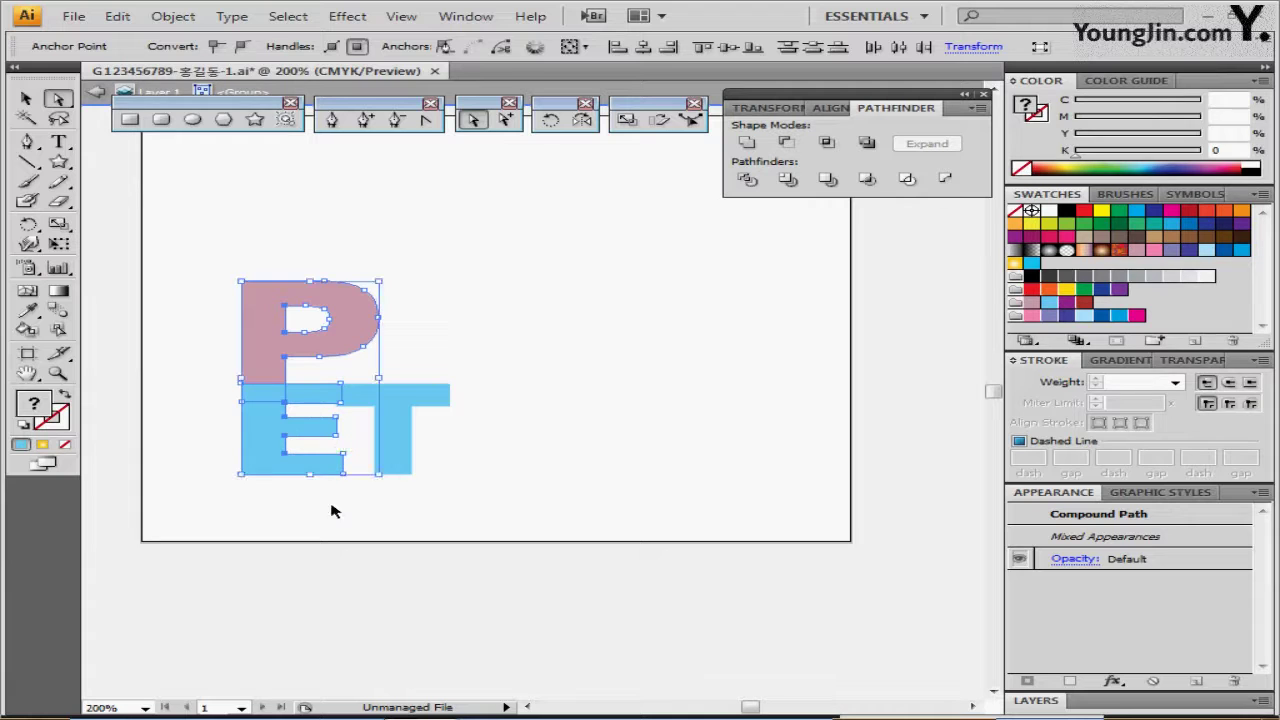
left_click(405, 452)
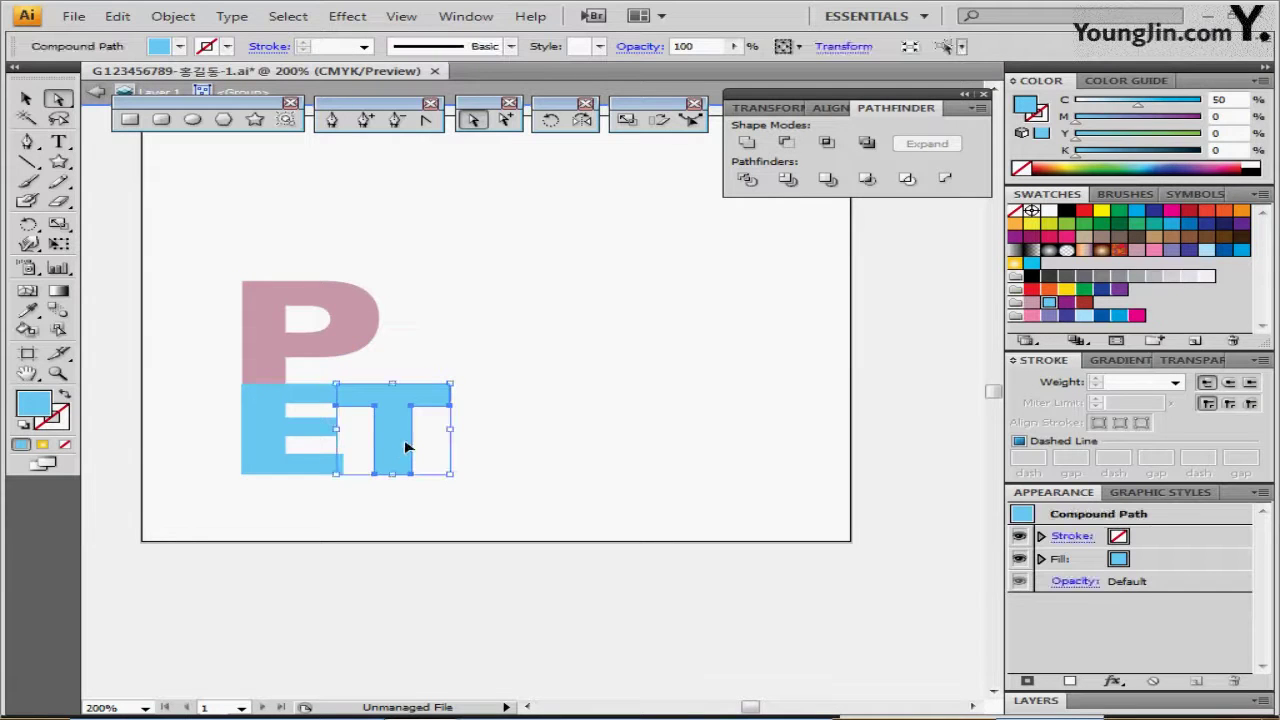
left_click(530, 393)
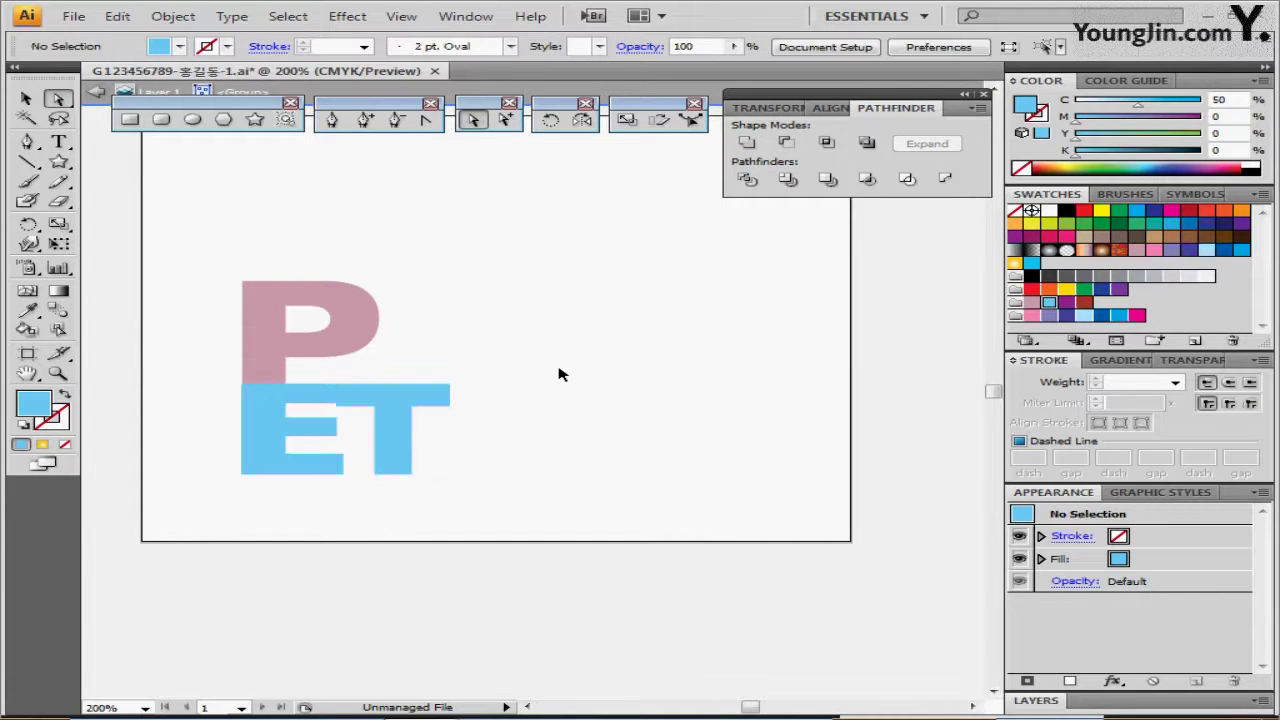
- Draw a long, thin horizontal rectangle extending the crossbar of the E and T far to the right, matching the crossbar's thickness
left_click(130, 119)
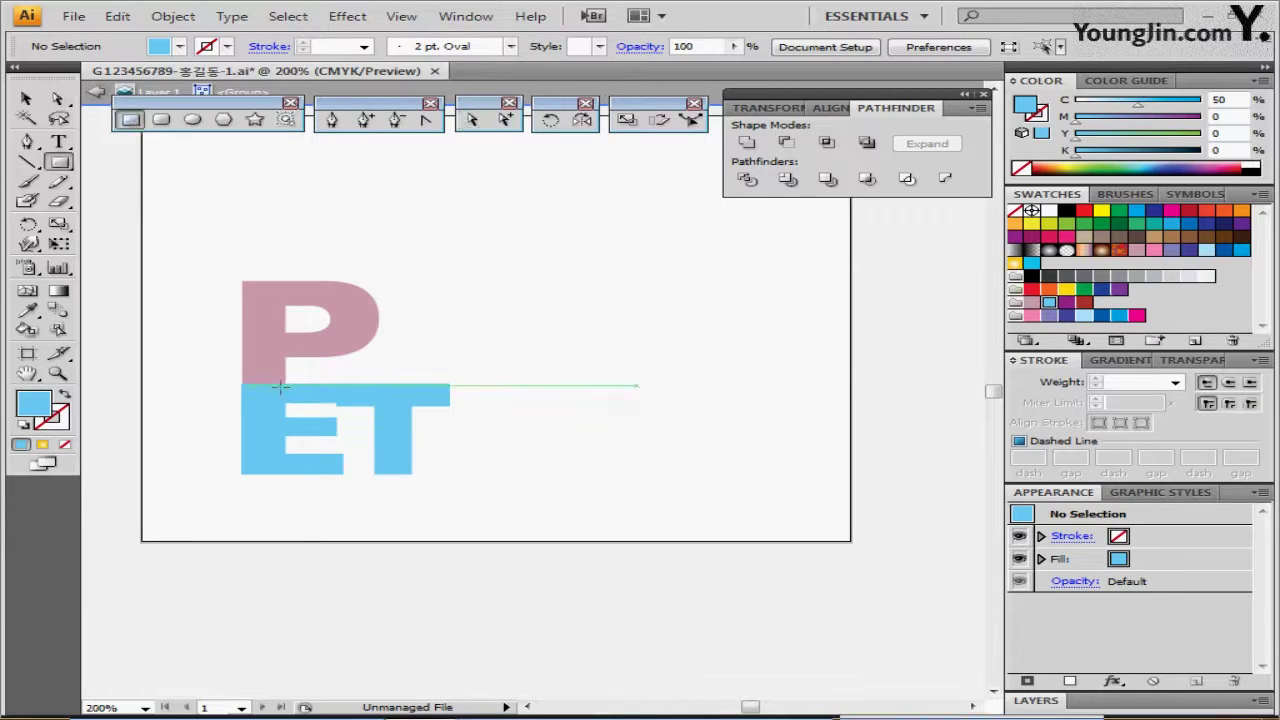
key("ctrl+a")
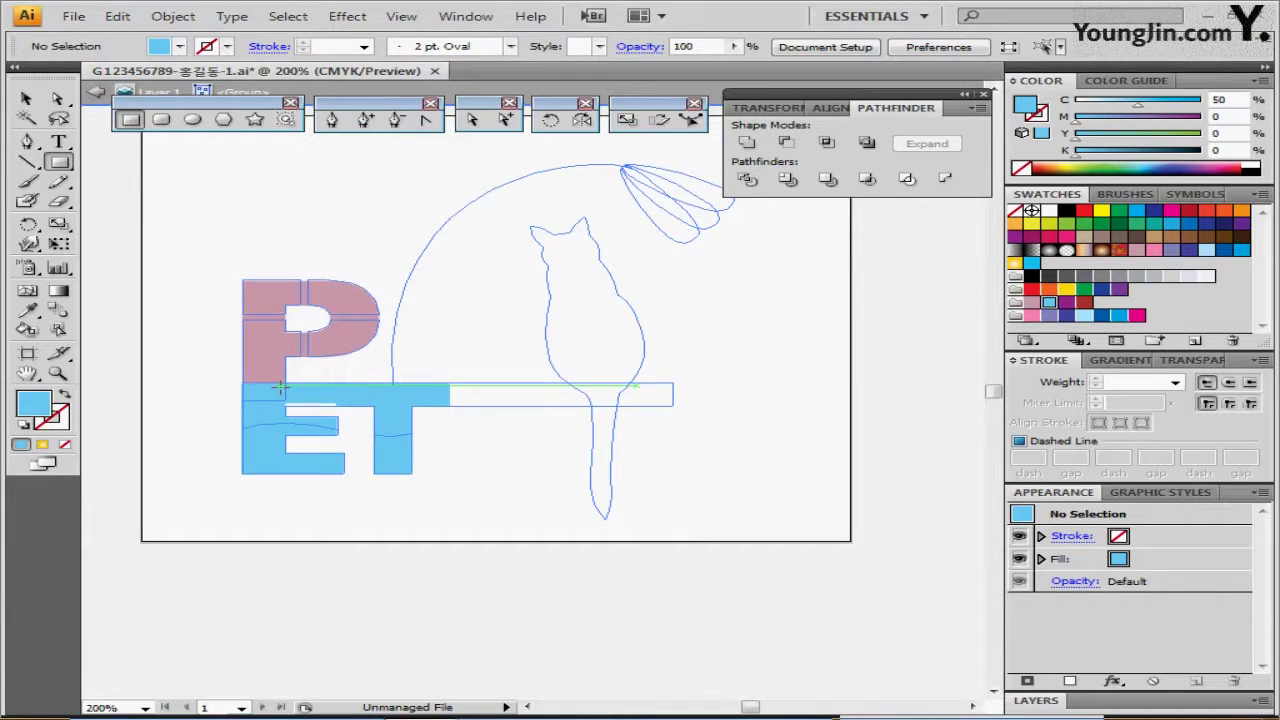
left_click_drag(272, 383, 674, 404)
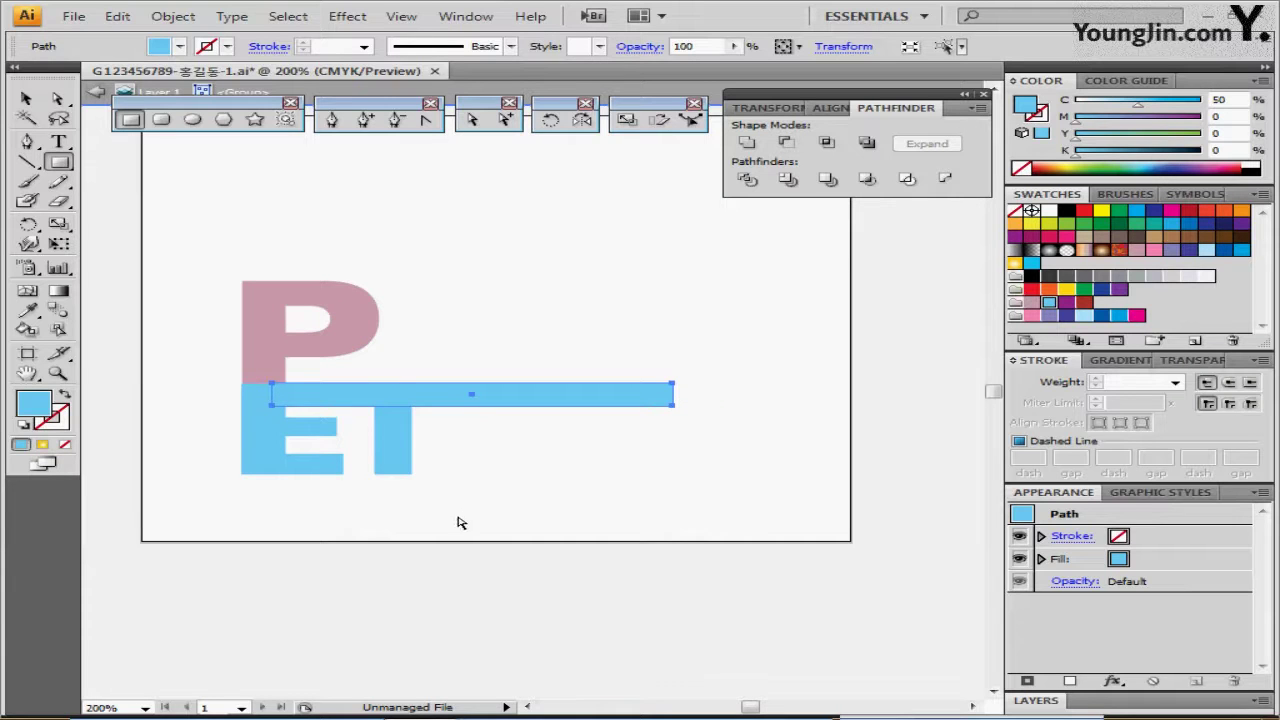
key("ctrl+shift+a")
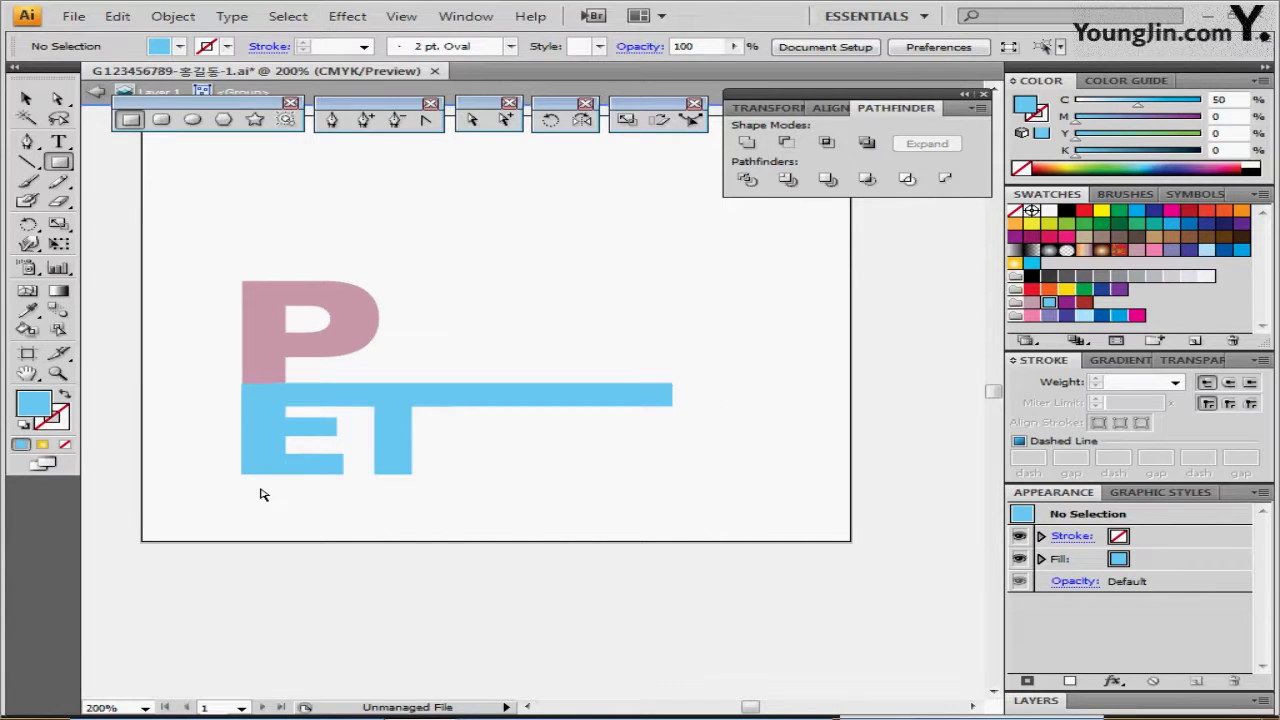
- Merge the E, the T and the long bar into one shape with Pathfinder Unite
left_click(278, 441)
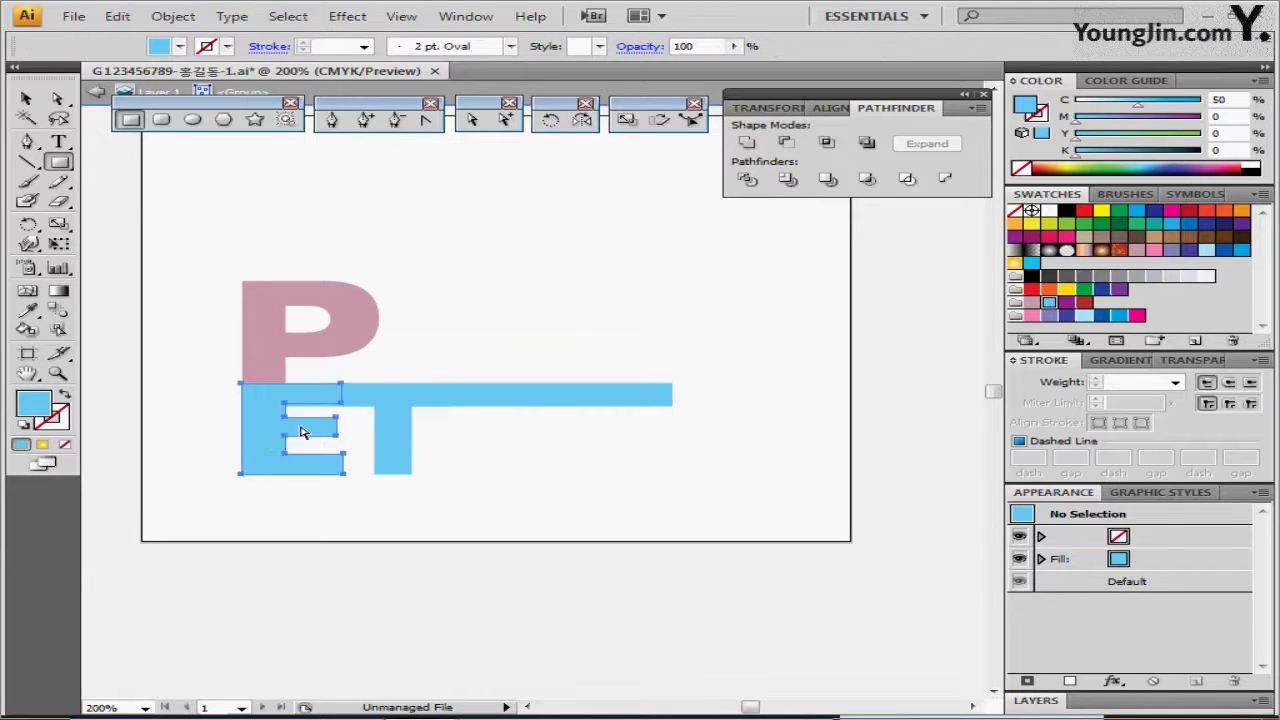
left_click(510, 397, "shift")
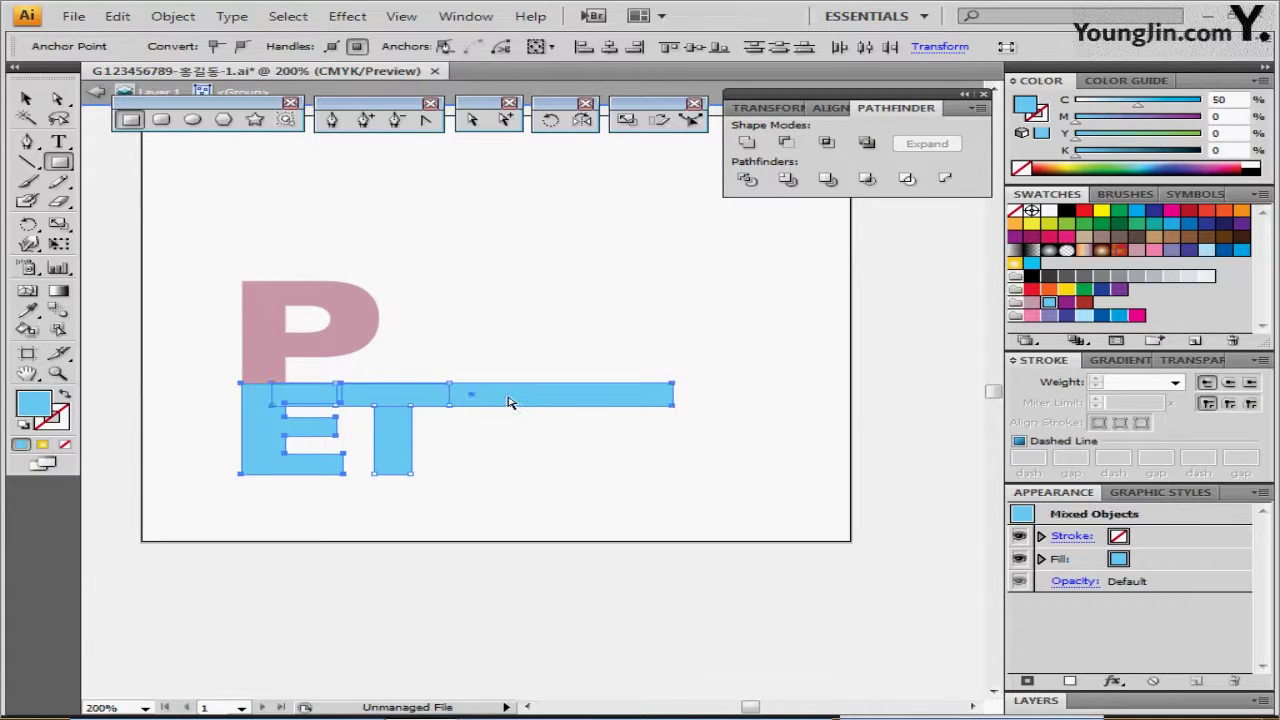
left_click(745, 145)
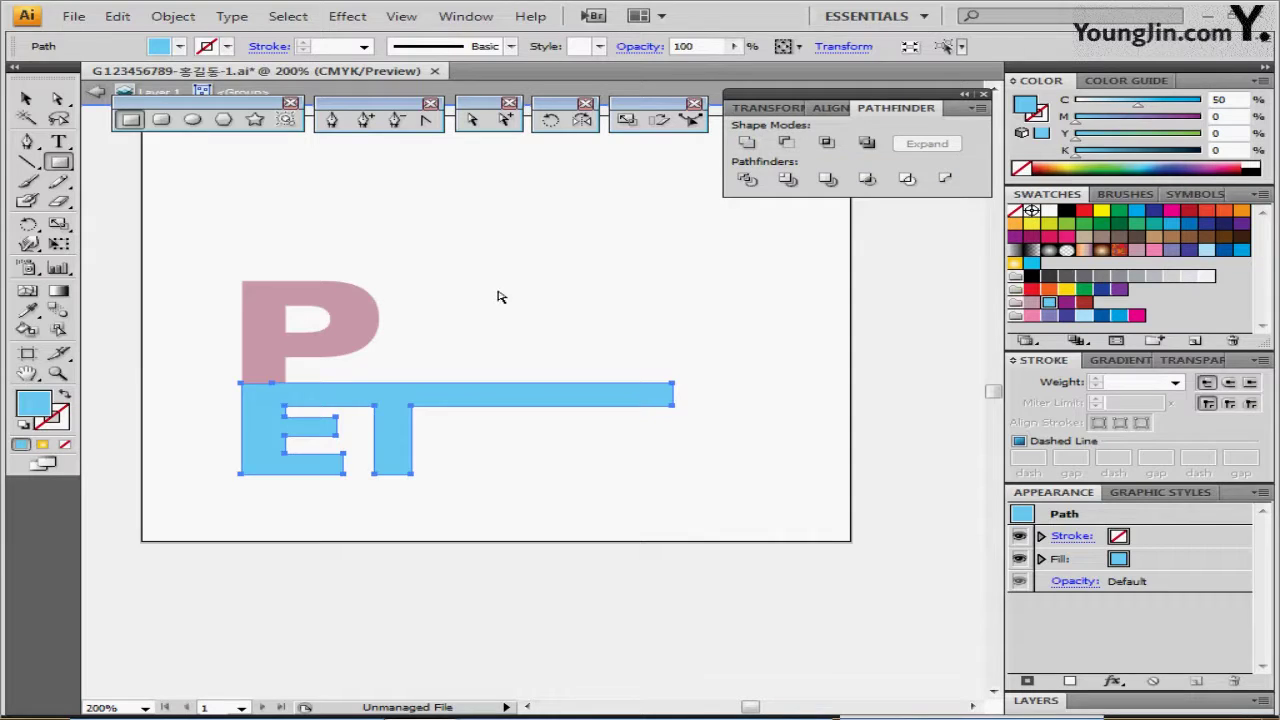
left_click(387, 356, "ctrl")
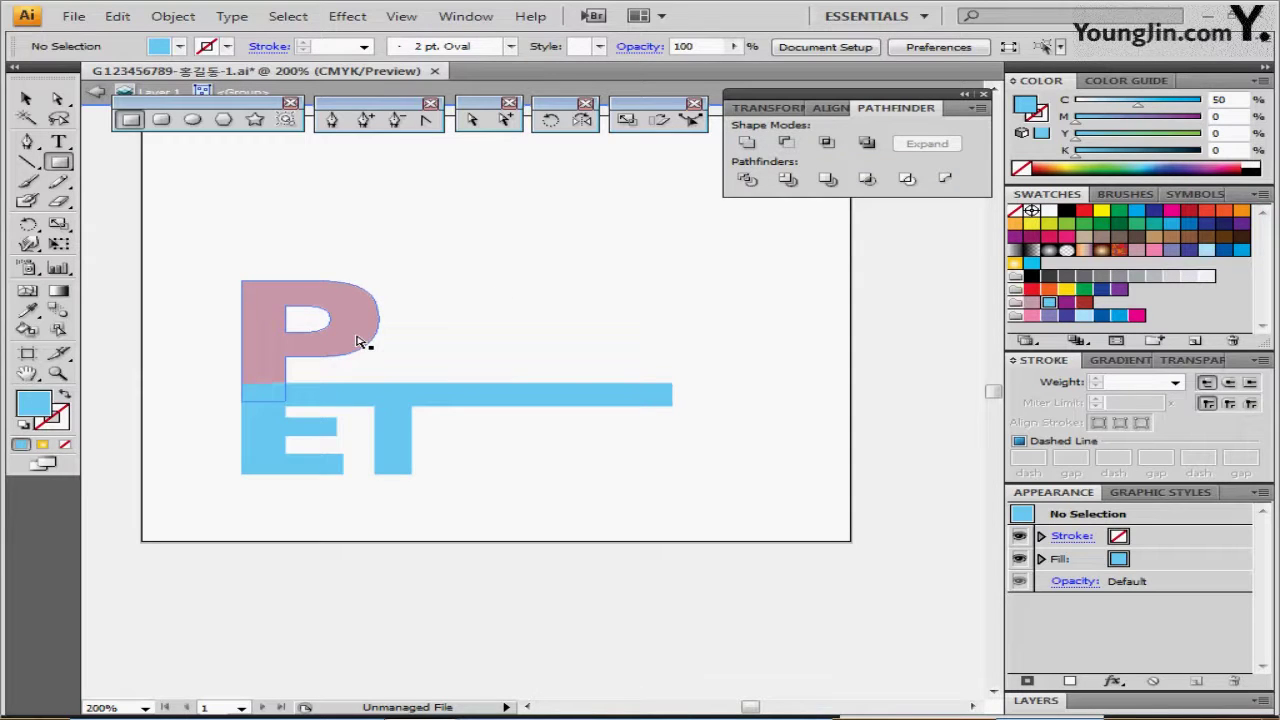
- Draw a thin vertical and a thin horizontal rectangle crossing each other through the middle of the P's bowl
left_click(161, 119)
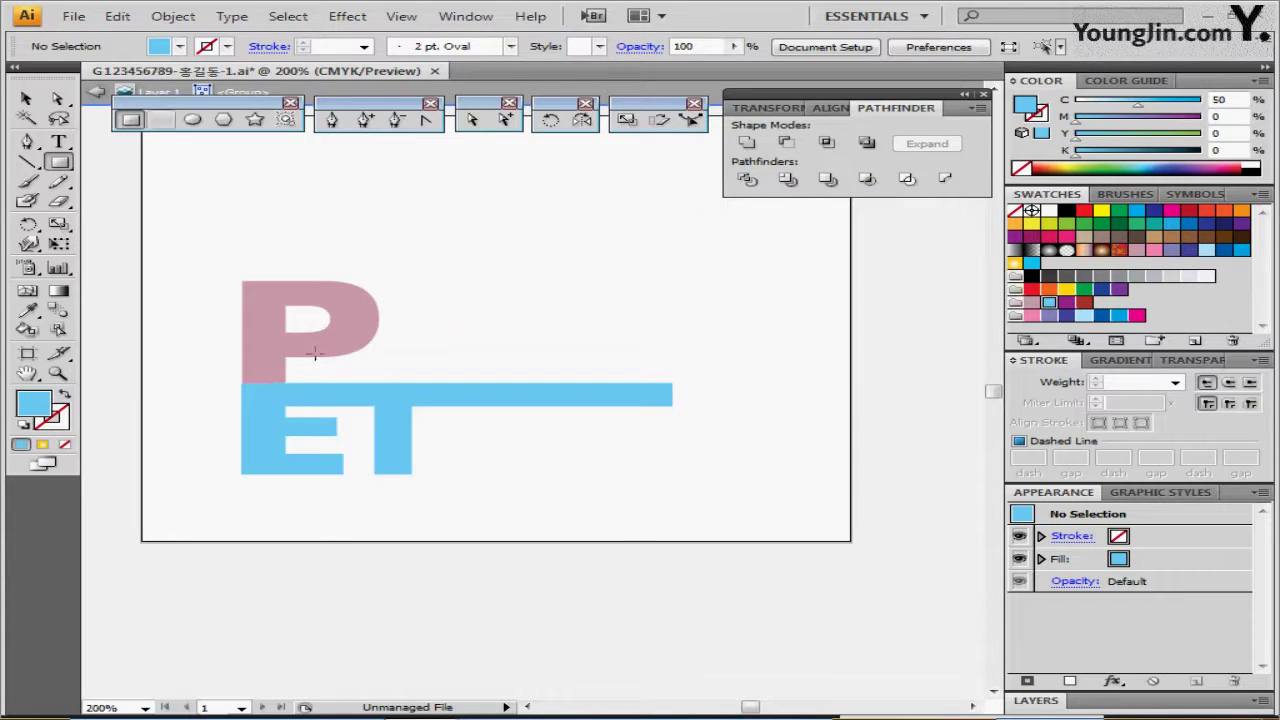
left_click_drag(288, 306, 341, 333)
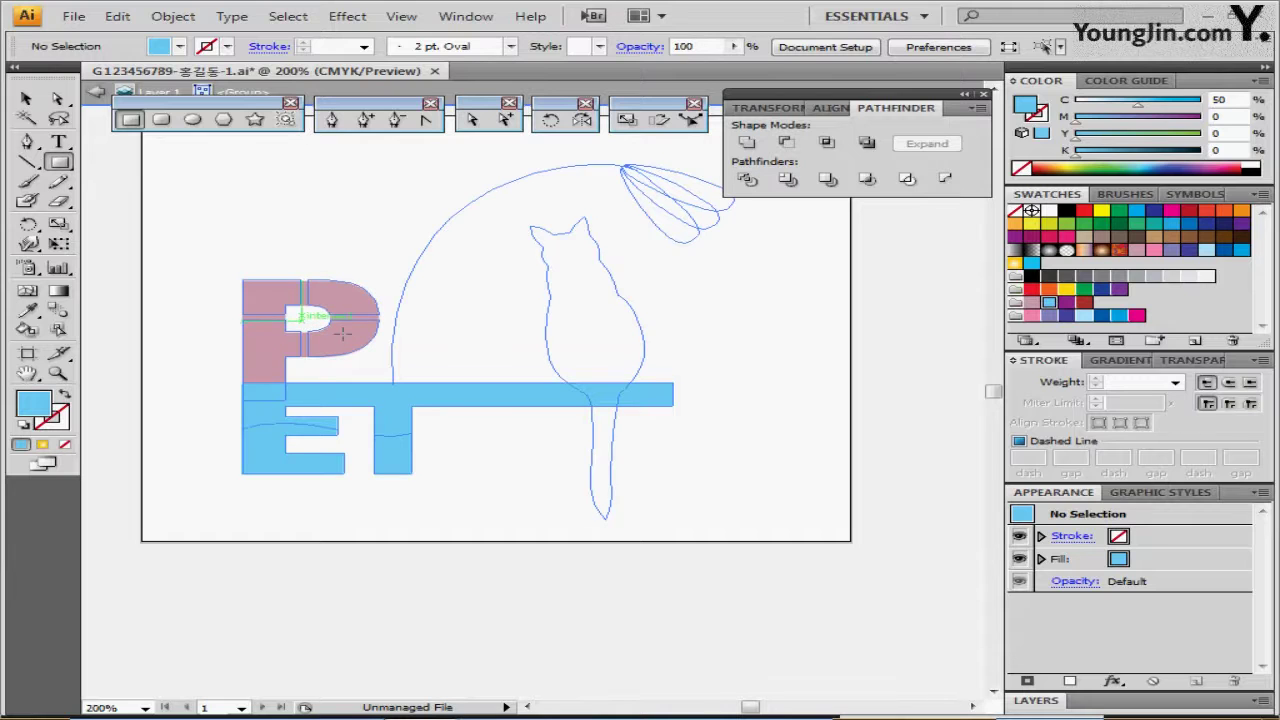
left_click_drag(300, 238, 310, 377)
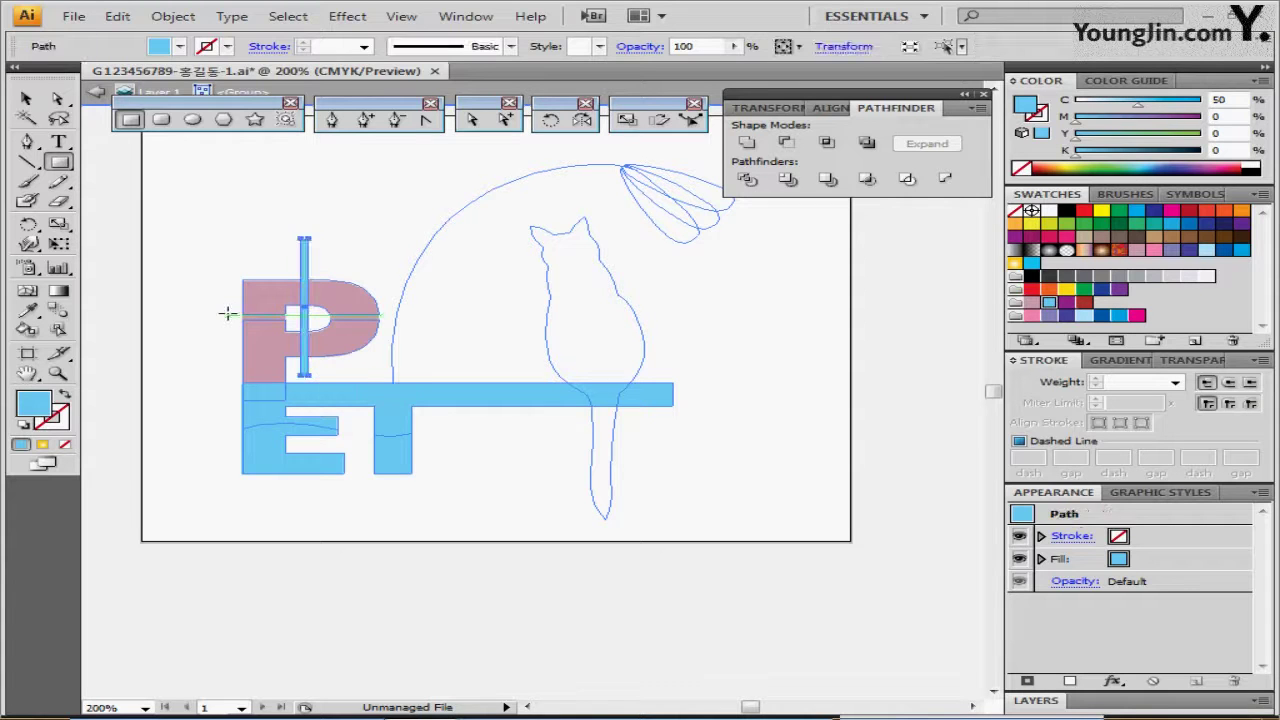
left_click_drag(227, 316, 397, 318)
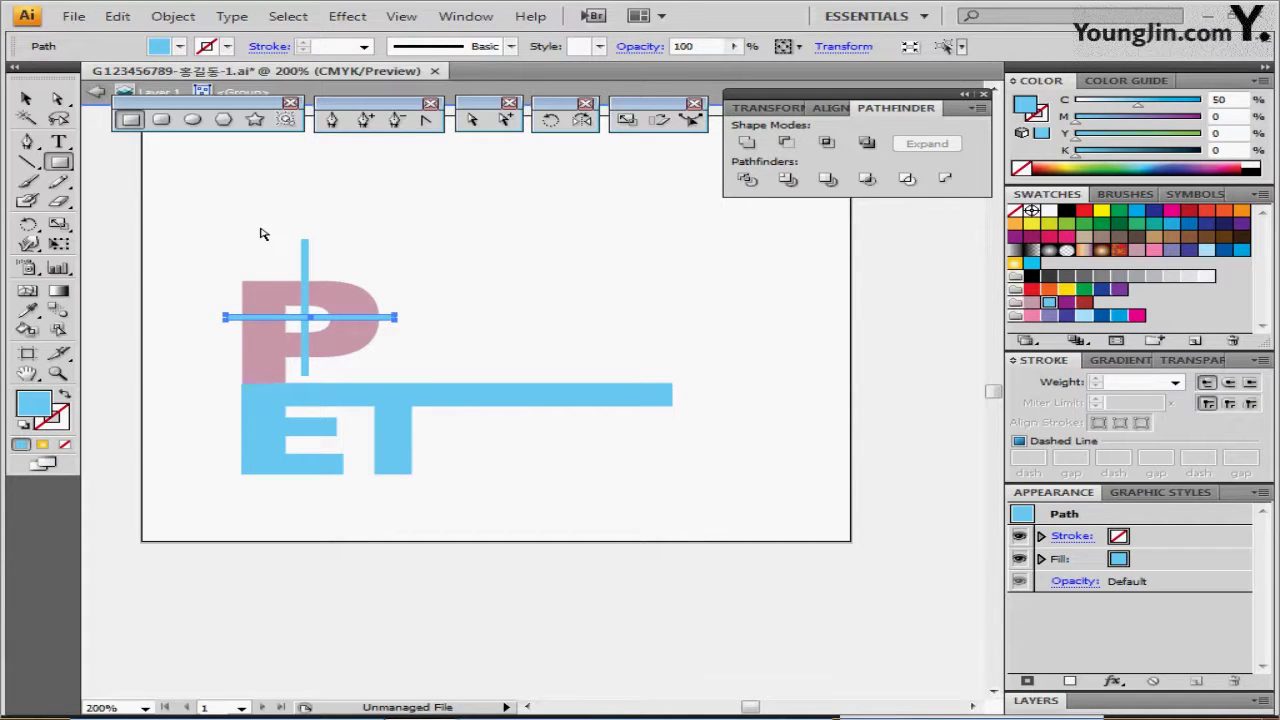
- Cut the two thin crossing bars out of the P with Pathfinder Minus Front, leaving narrow gaps in the letter
left_click_drag(194, 217, 386, 357)
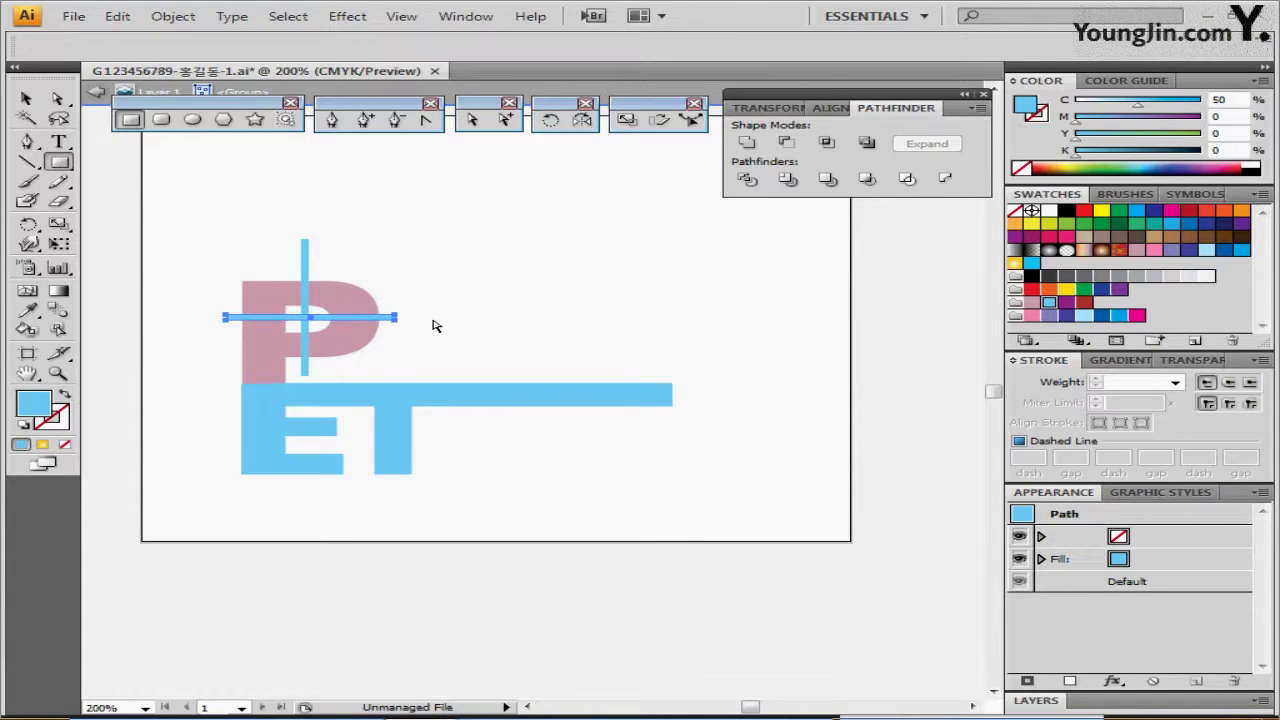
left_click(786, 142)
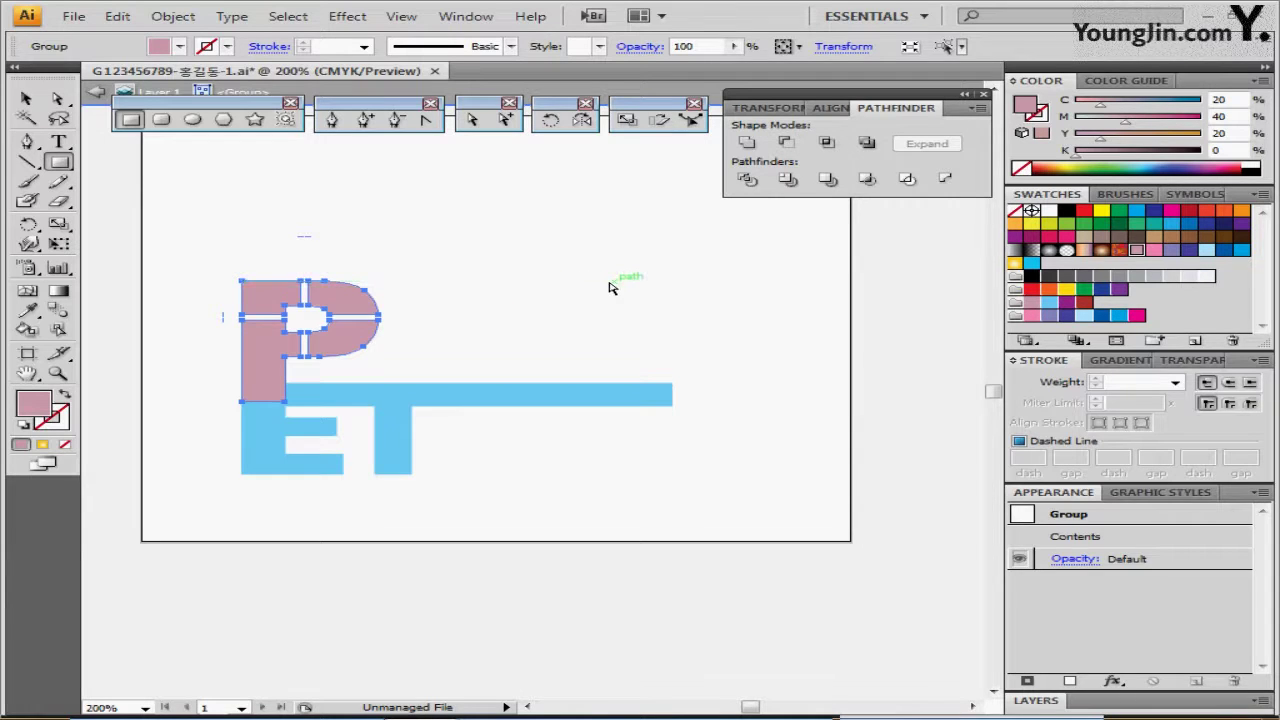
left_click(612, 288, "ctrl")
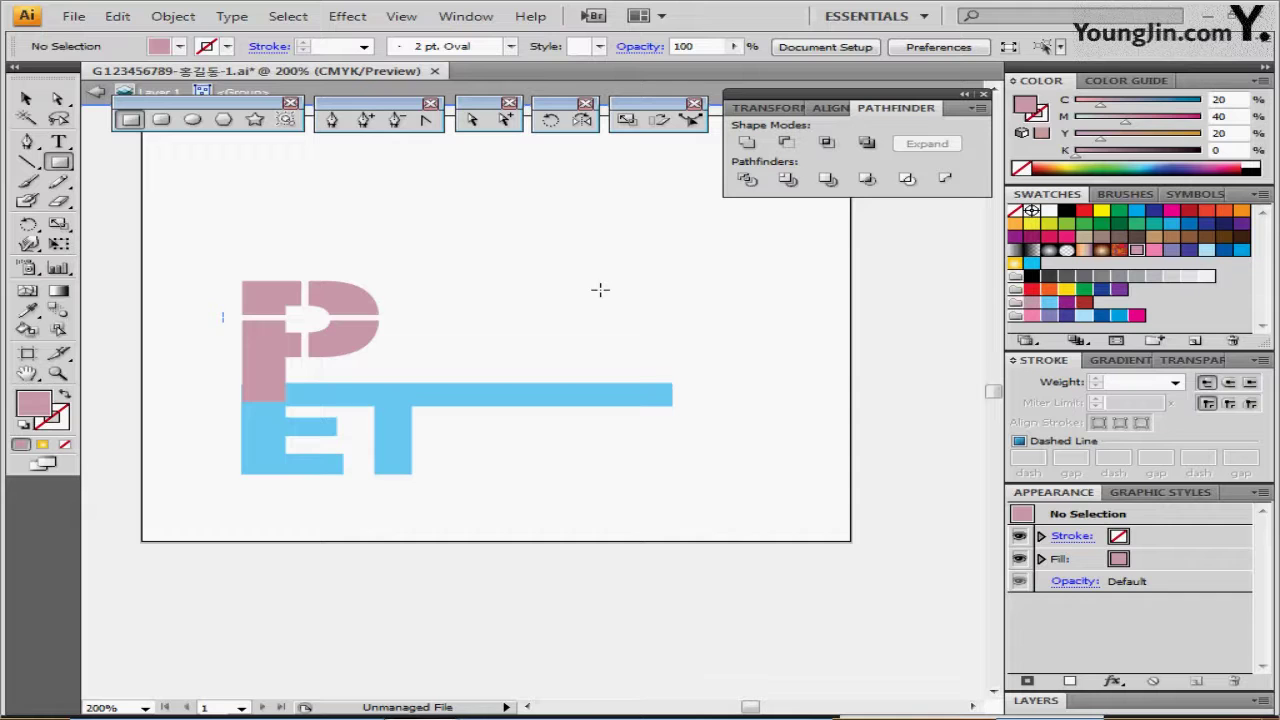
- Draw a wavy Pen path across the E and T, from left of the E past the T's stem, with no fill and a 1 pt black stroke
left_click_drag(494, 294, 507, 239)
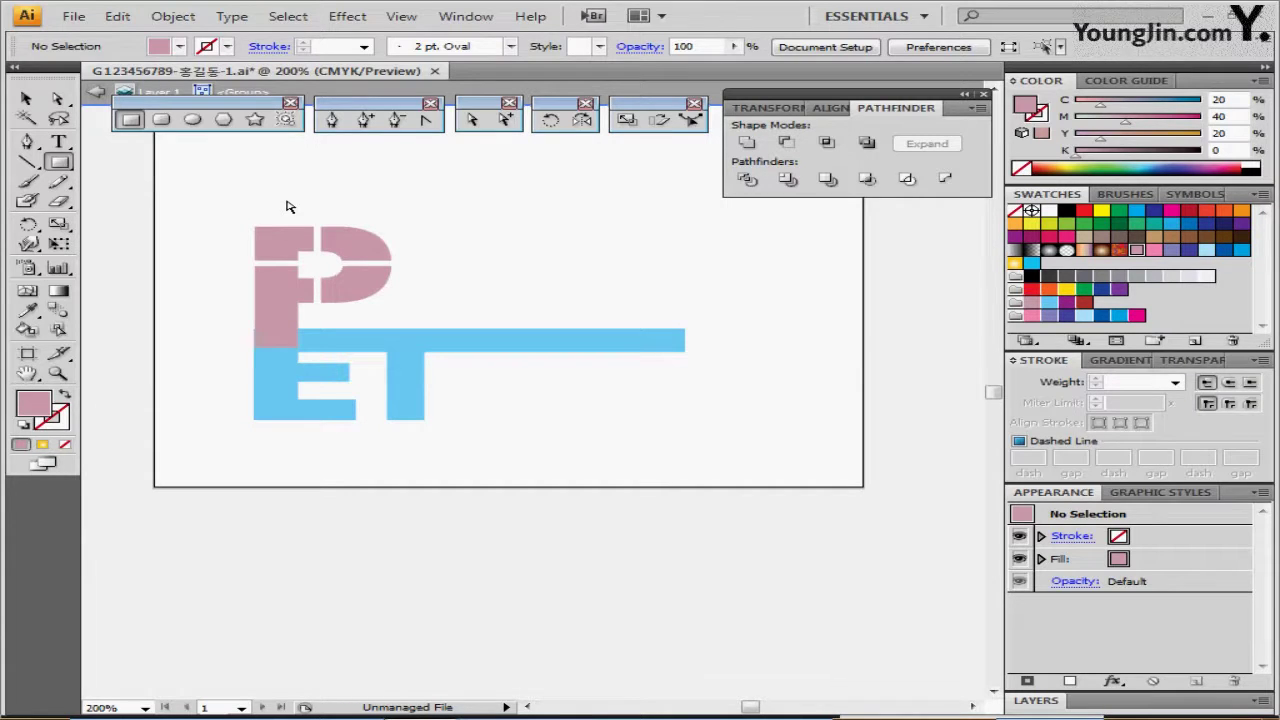
key("ctrl+alt+3")
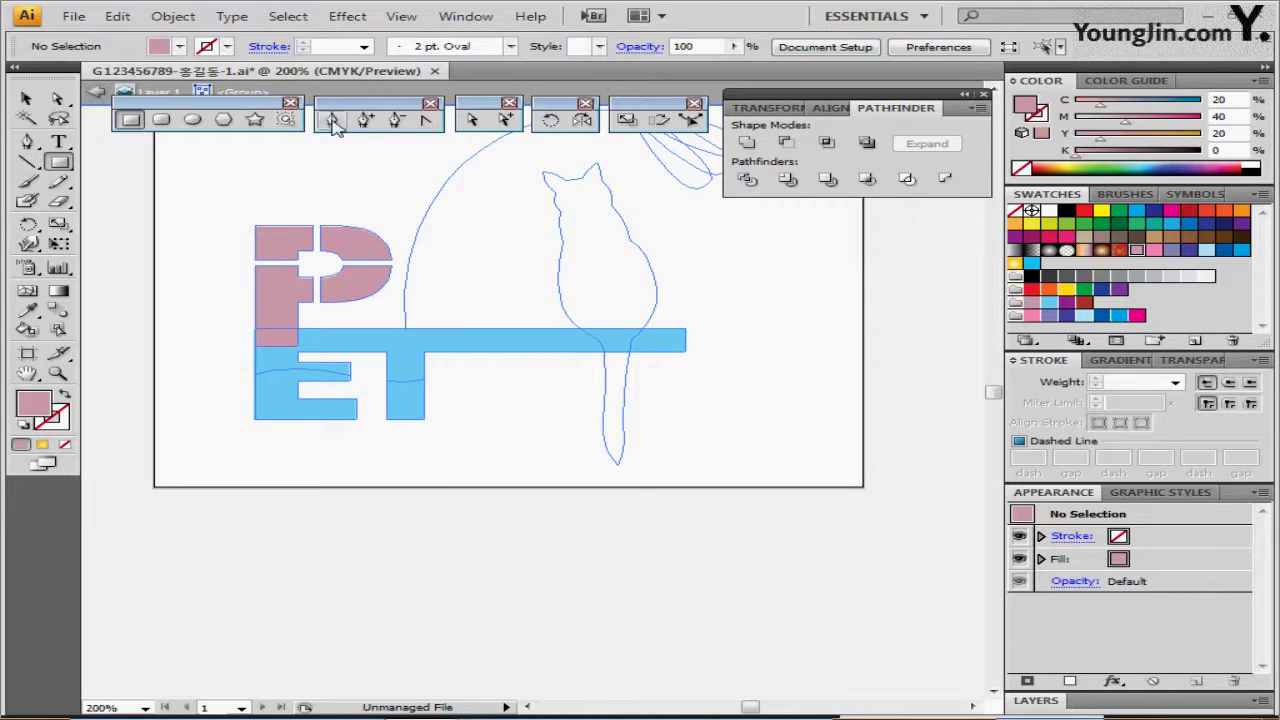
left_click(334, 122)
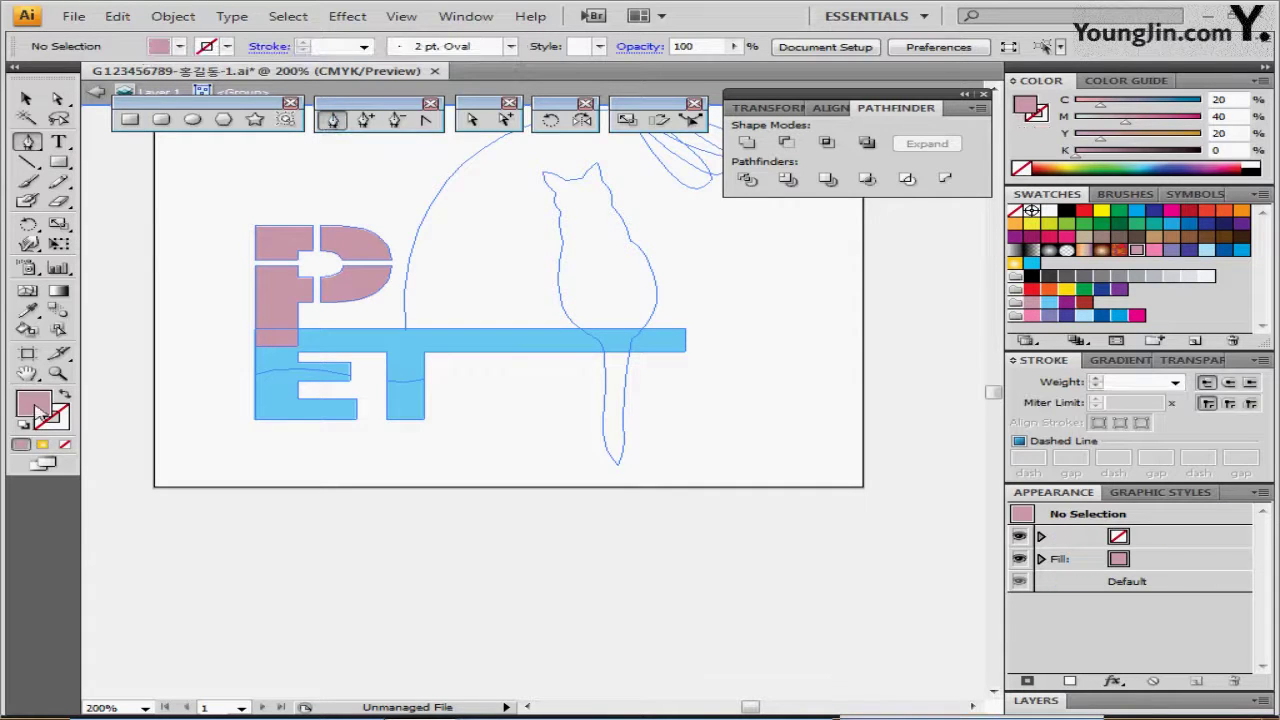
left_click(40, 410)
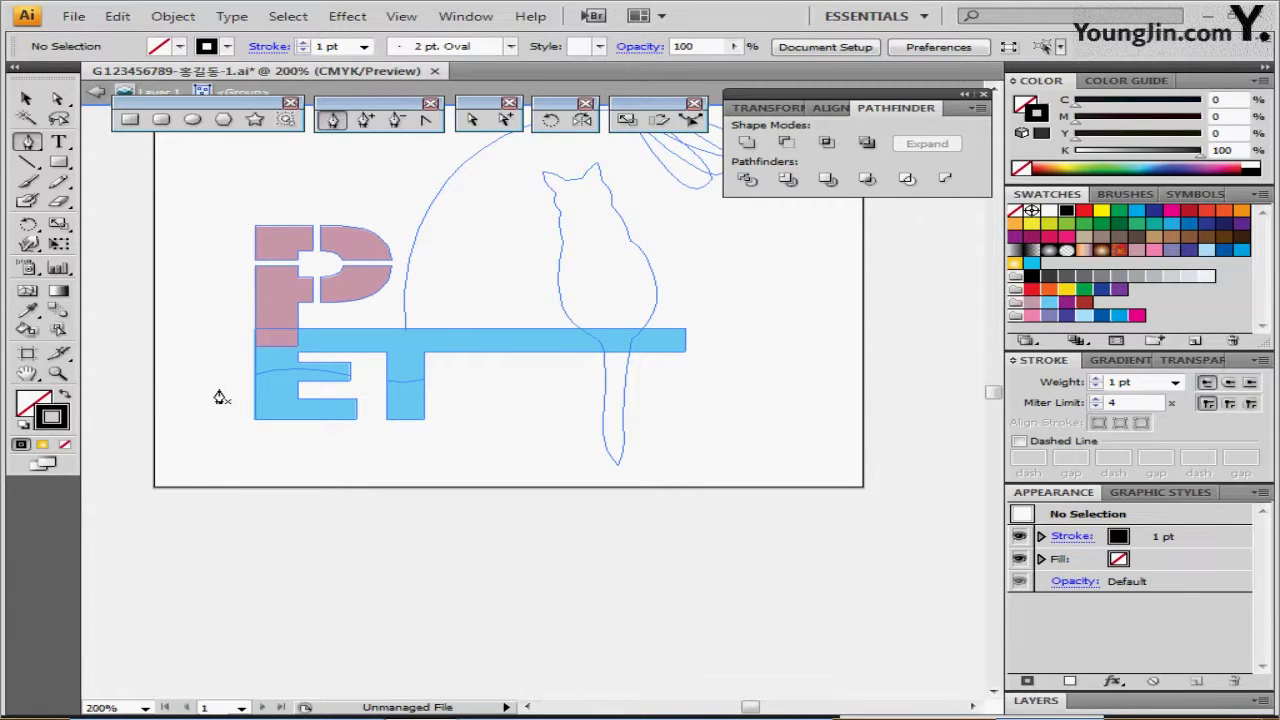
left_click(223, 393)
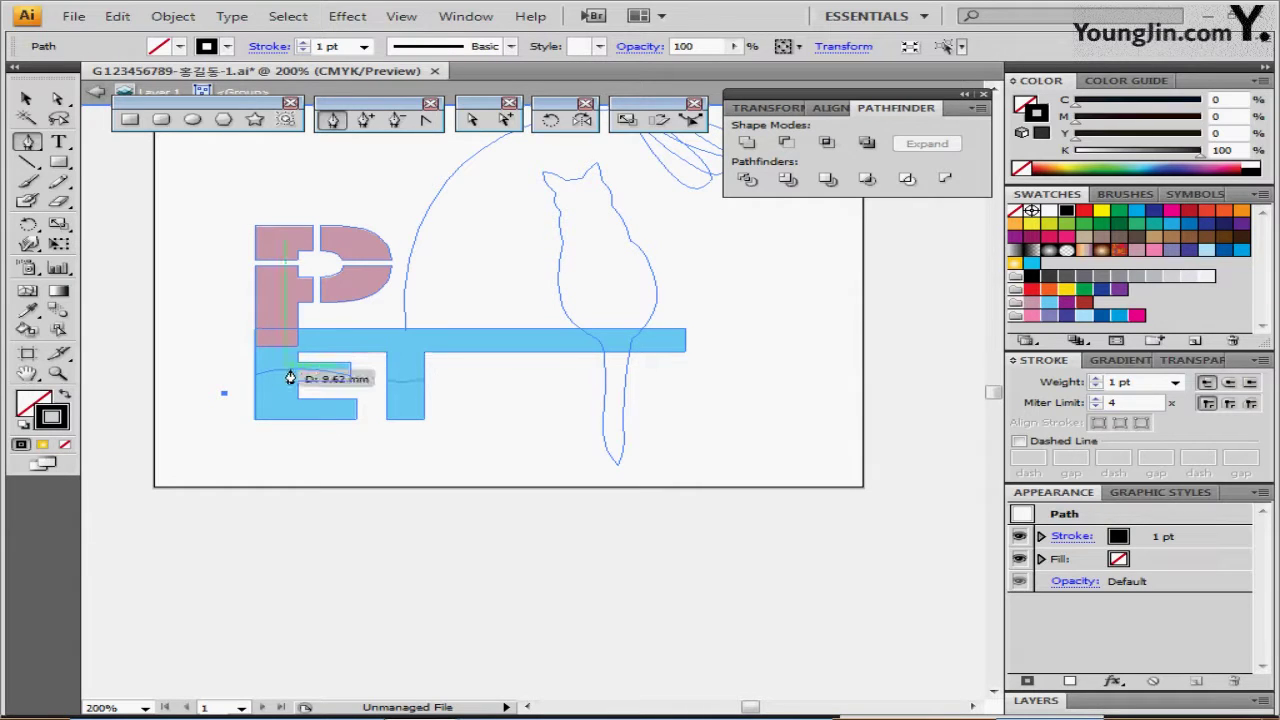
left_click_drag(295, 368, 352, 376)
left_click_drag(457, 368, 504, 345)
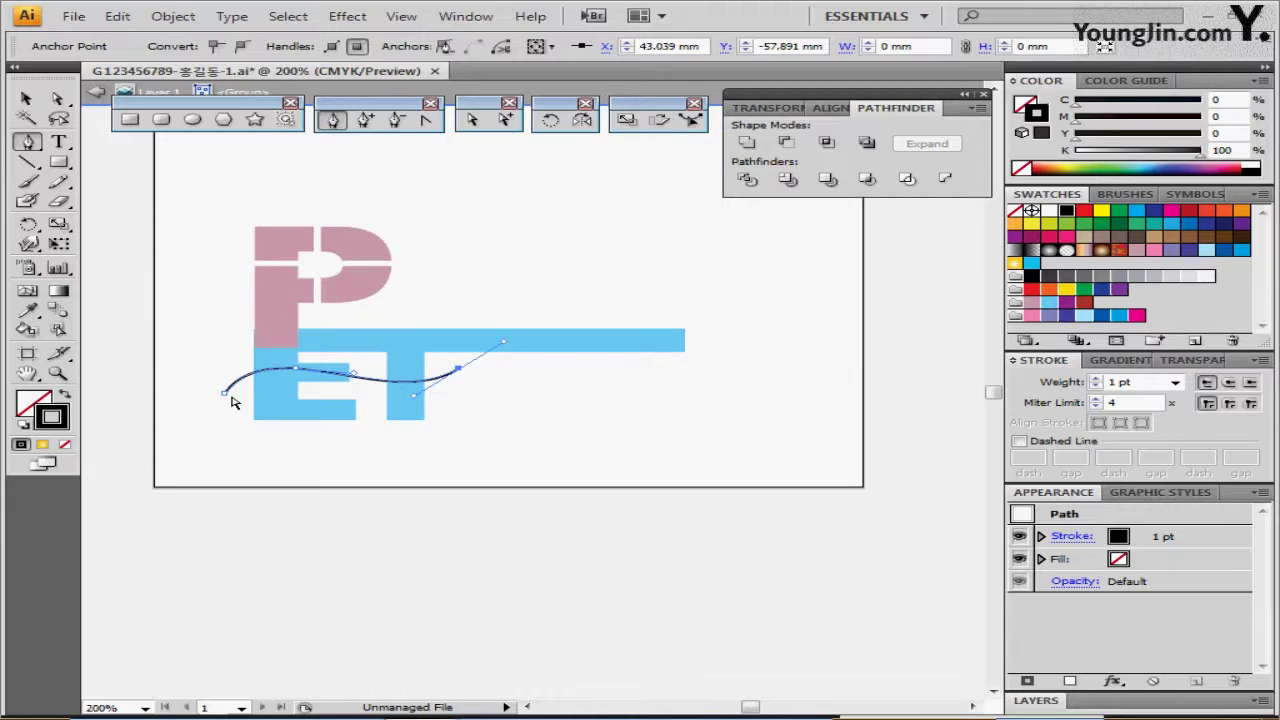
- Try to divide the joined E and T shape along the wavy curve with Pathfinder Divide
left_click_drag(240, 449, 436, 368)
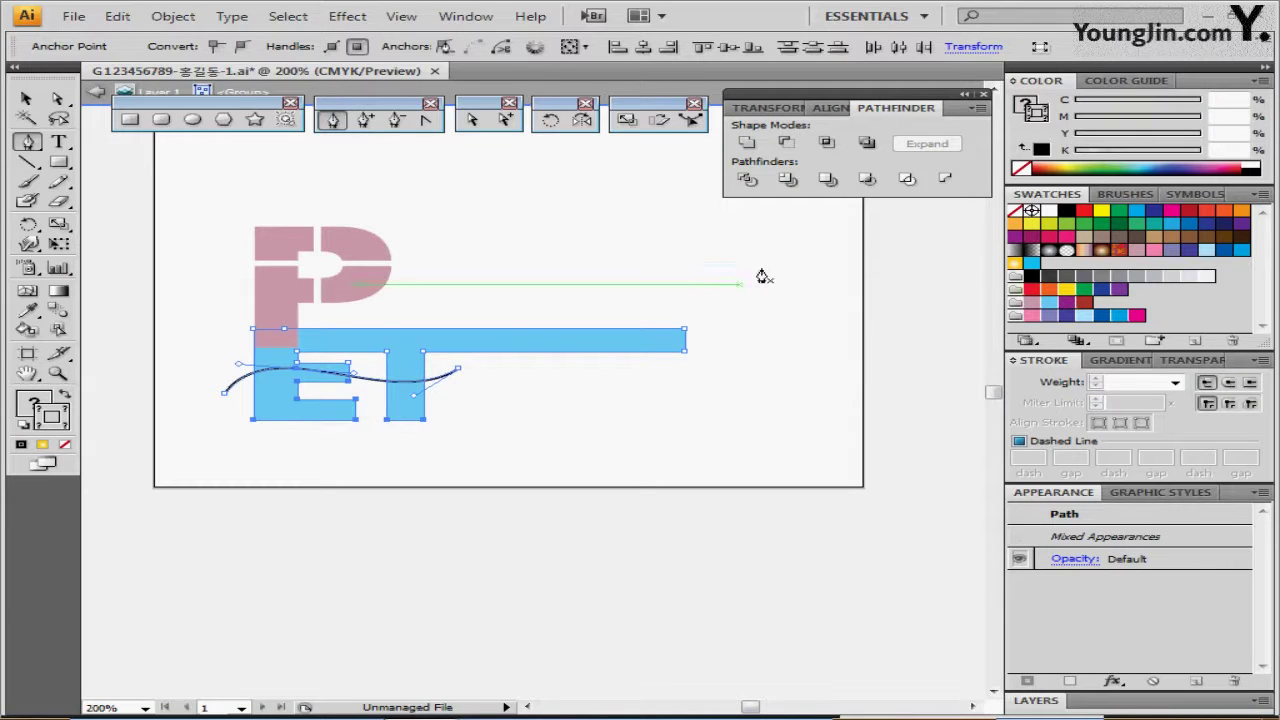
left_click(748, 181)
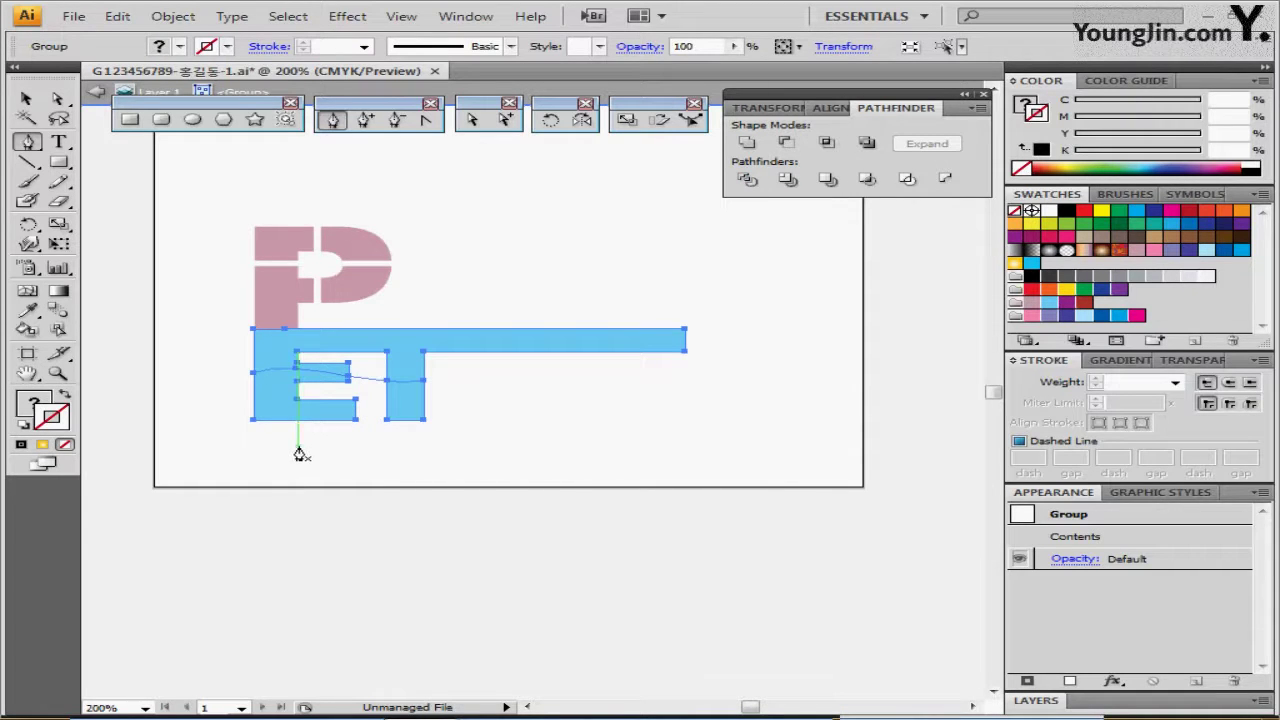
key("ctrl+z")
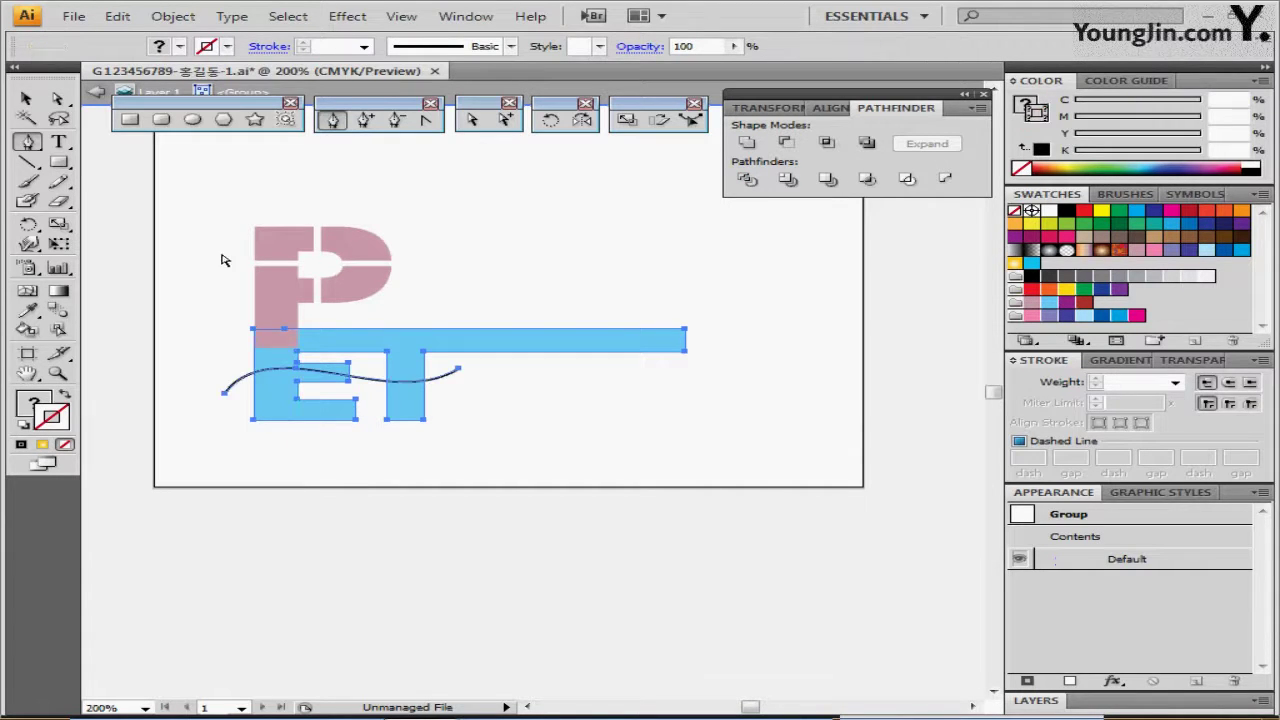
- Divide the P, the joined E and T shape and the wavy curve together with Pathfinder Divide
left_click_drag(199, 203, 514, 477)
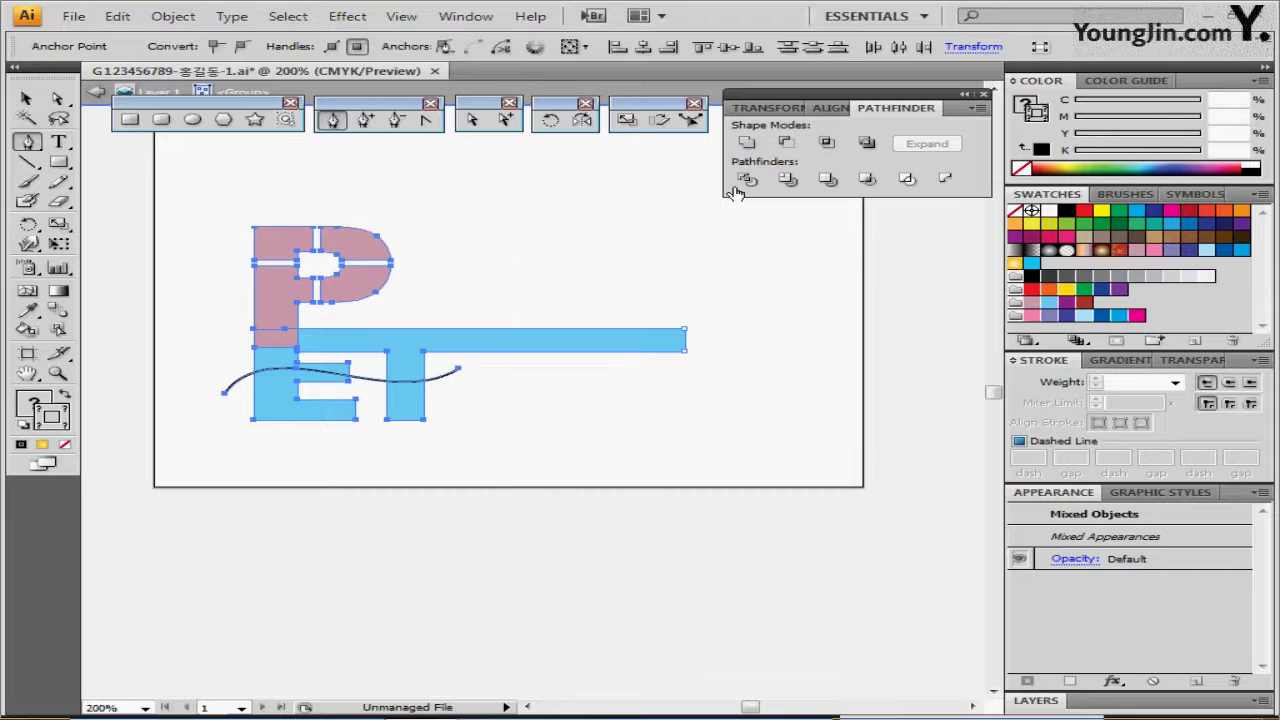
left_click(746, 181)
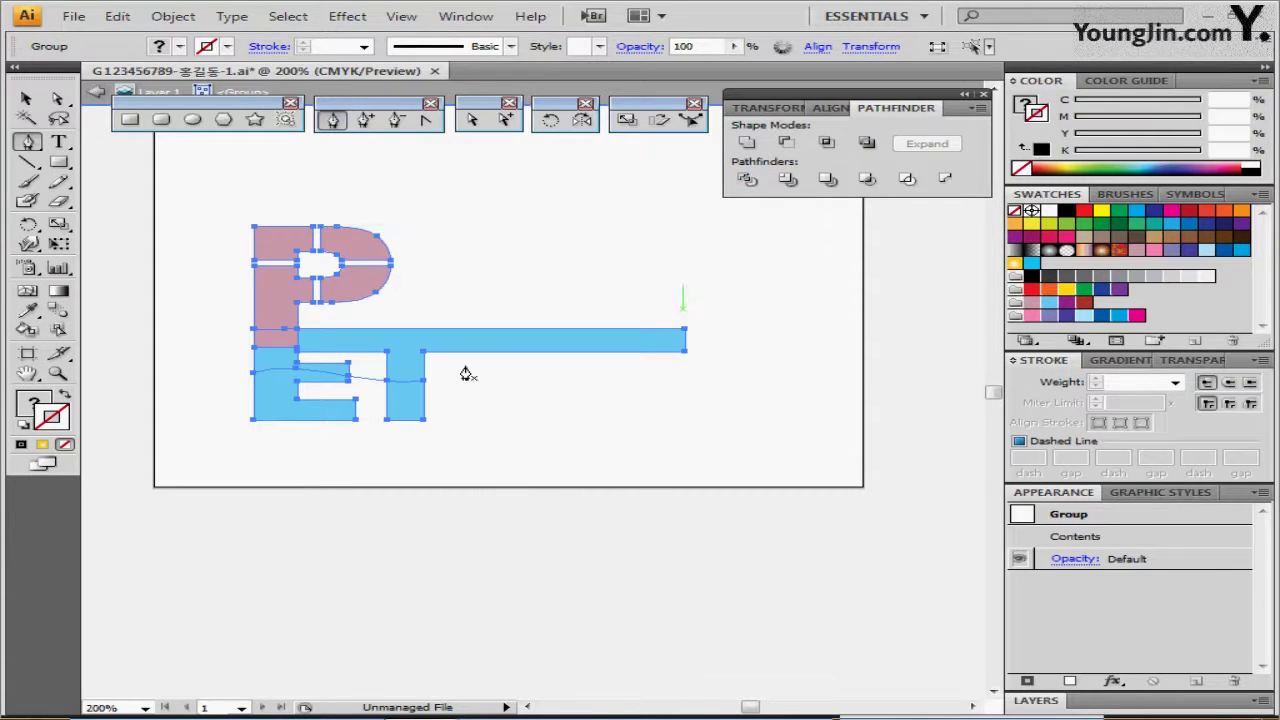
left_click(293, 432)
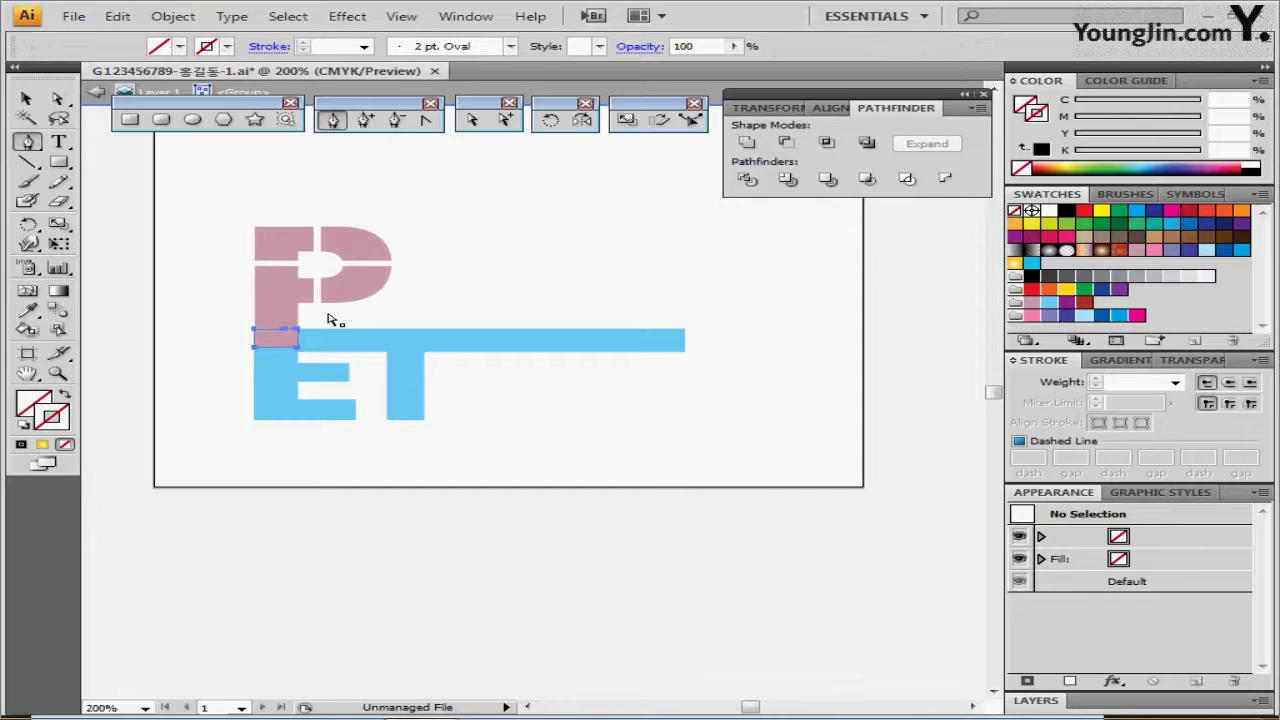
- Fill the overlap of the P's foot and the E with the purple swatch, C 50, M 100, Y 0, K 0
left_click(305, 316)
left_click(290, 336)
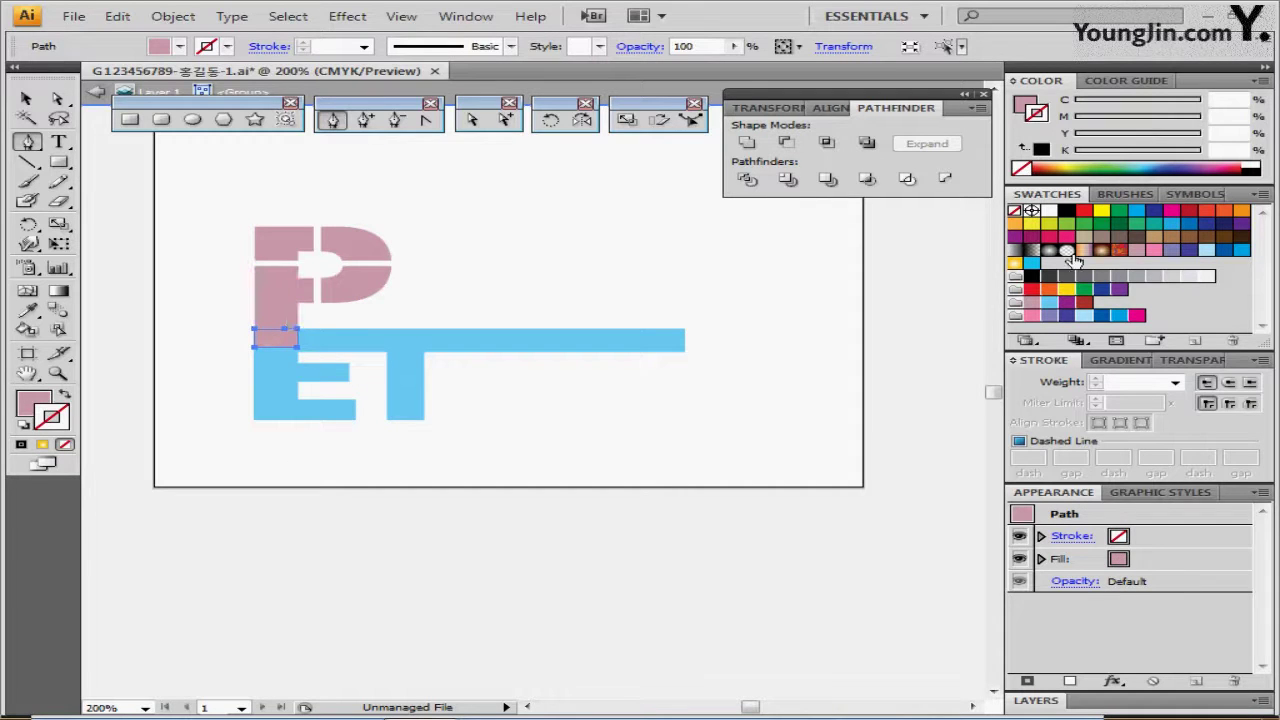
left_click(1068, 305)
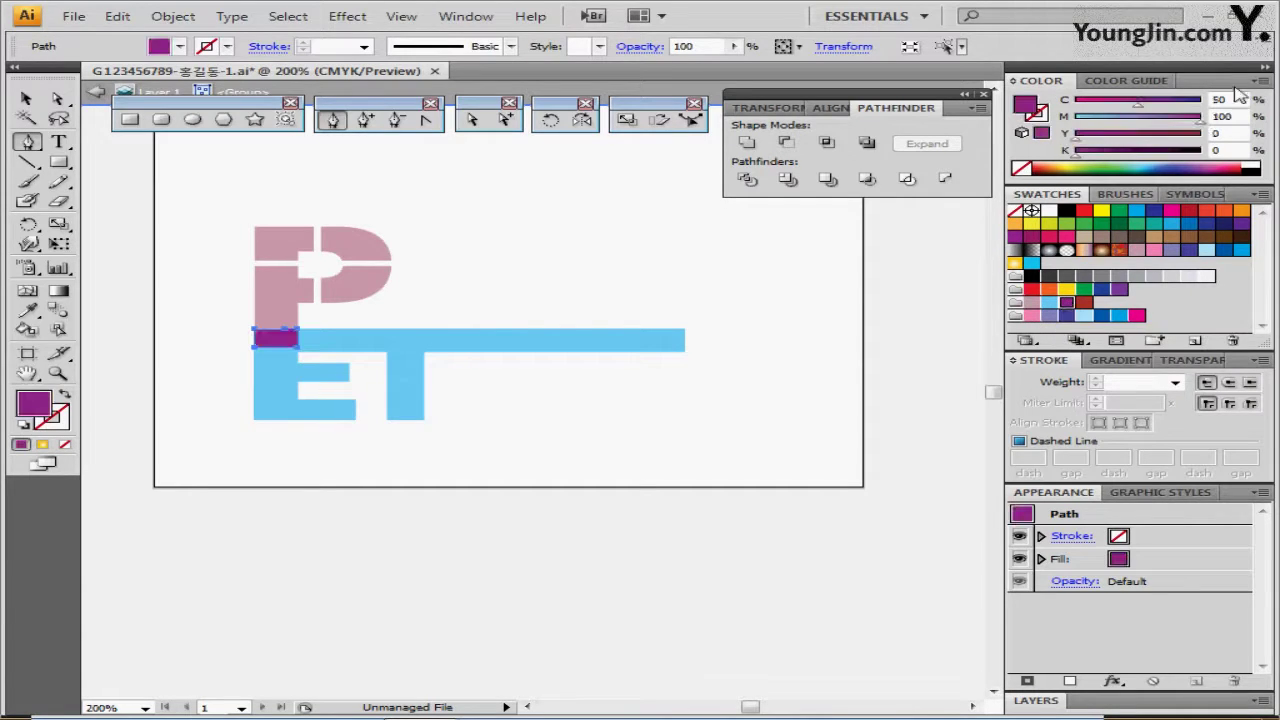
left_click(1233, 100)
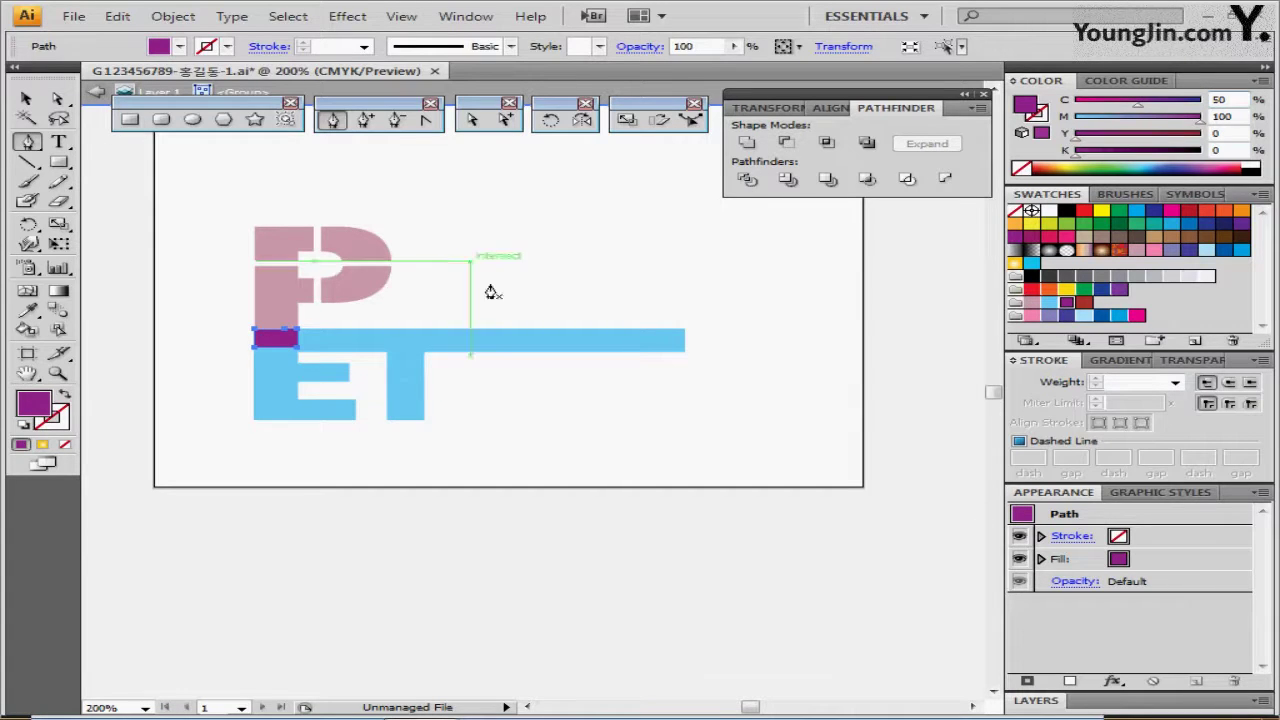
- Fill the parts of the E and T below the wavy cut with the dark red swatch, C 20, M 90, Y 90, K 20
left_click(289, 400)
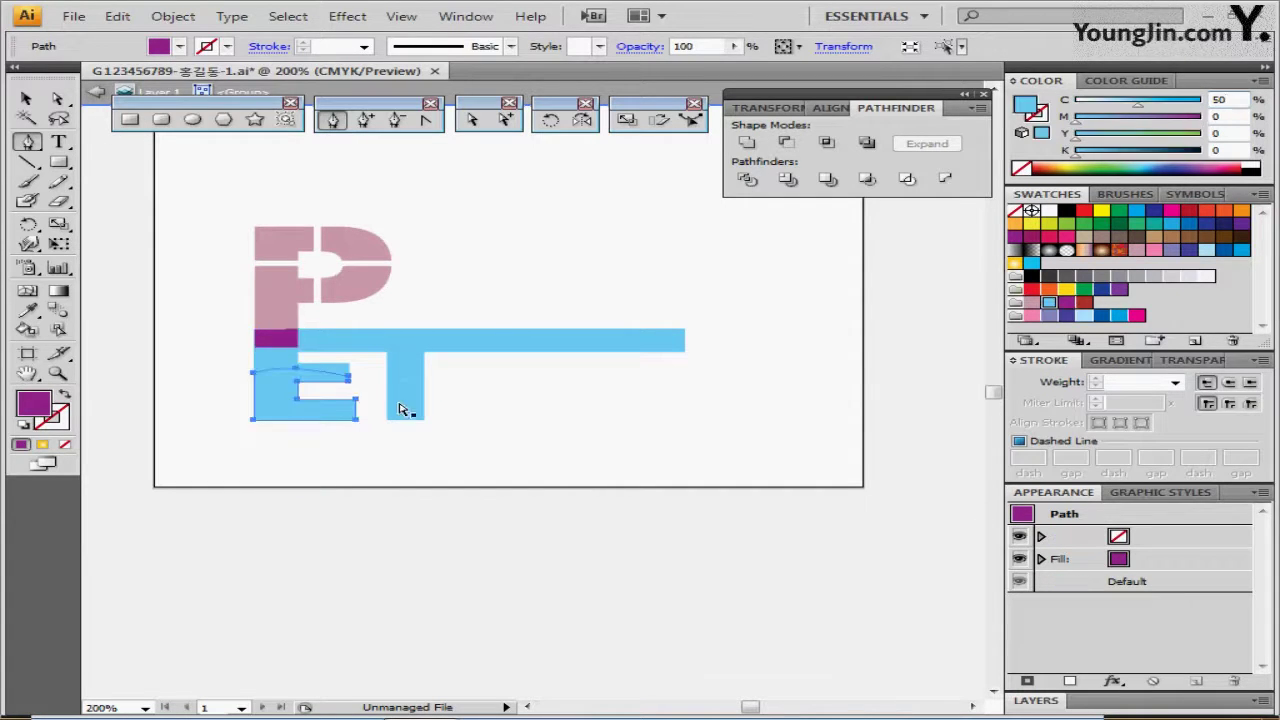
left_click(406, 409, "shift")
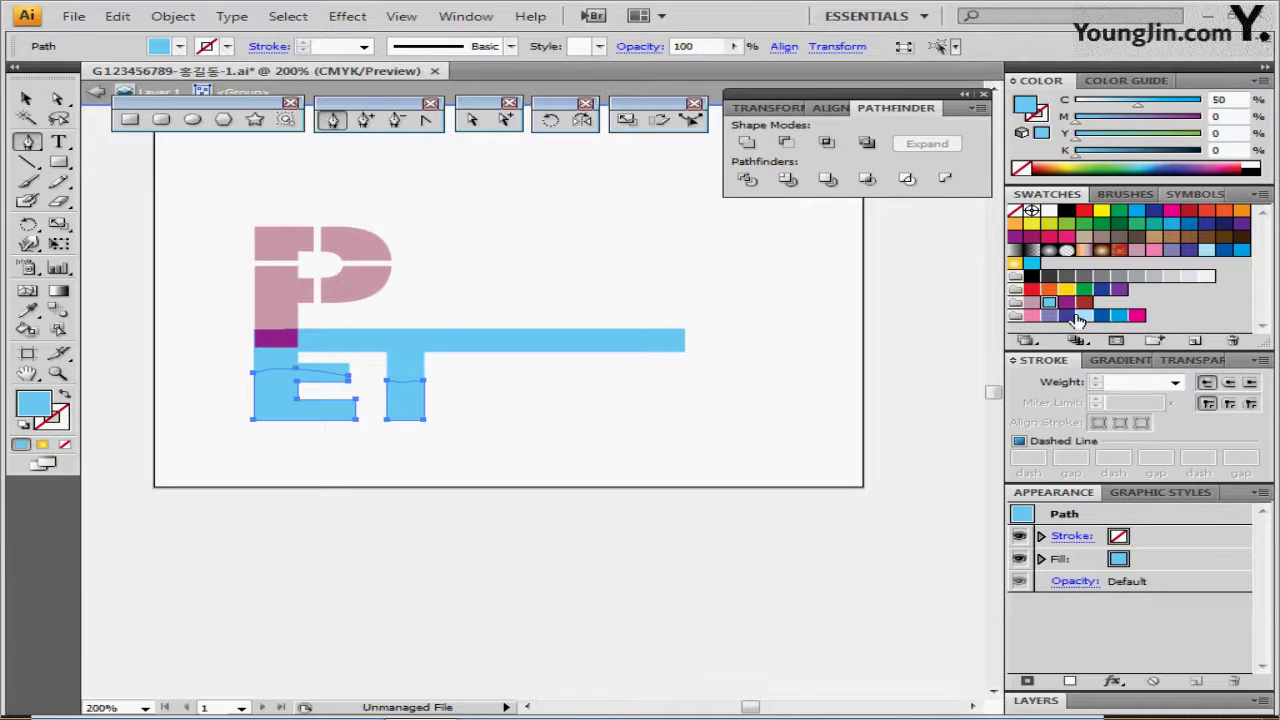
left_click(1083, 303)
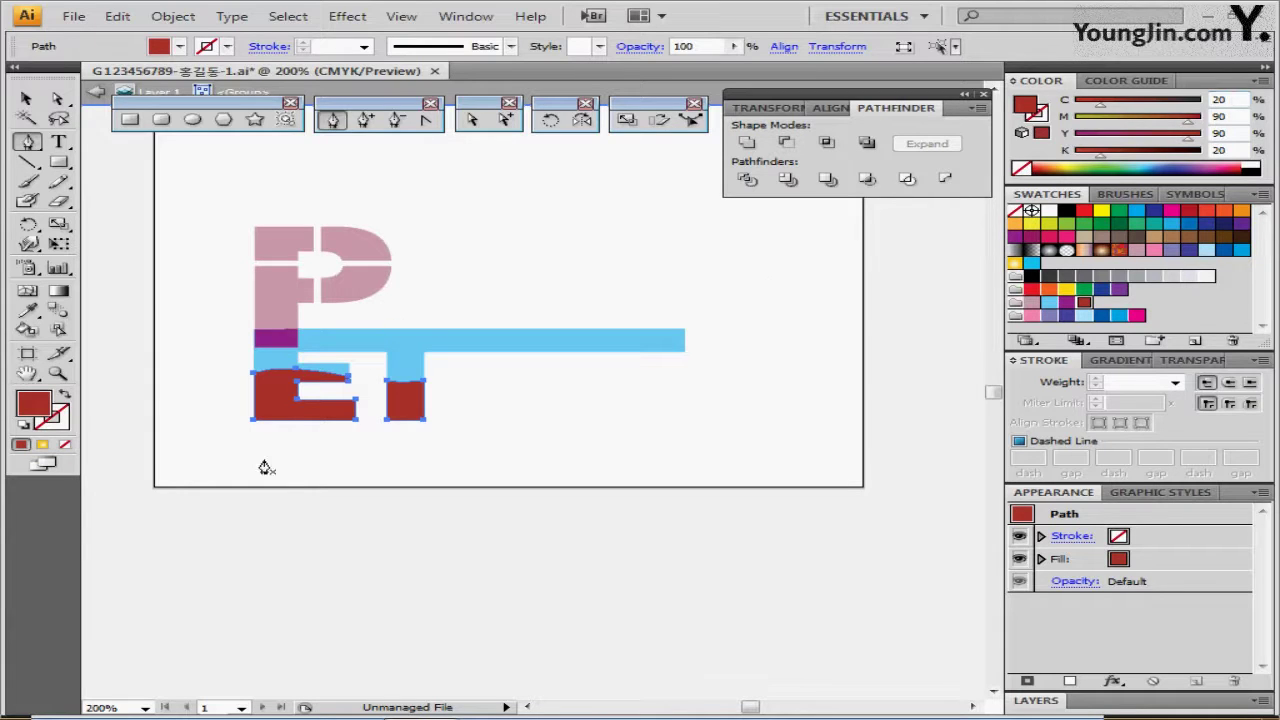
left_click(403, 476)
- Select the unfilled leftover piece between the E and T, and leave the group's isolation mode
left_click_drag(376, 390, 372, 385)
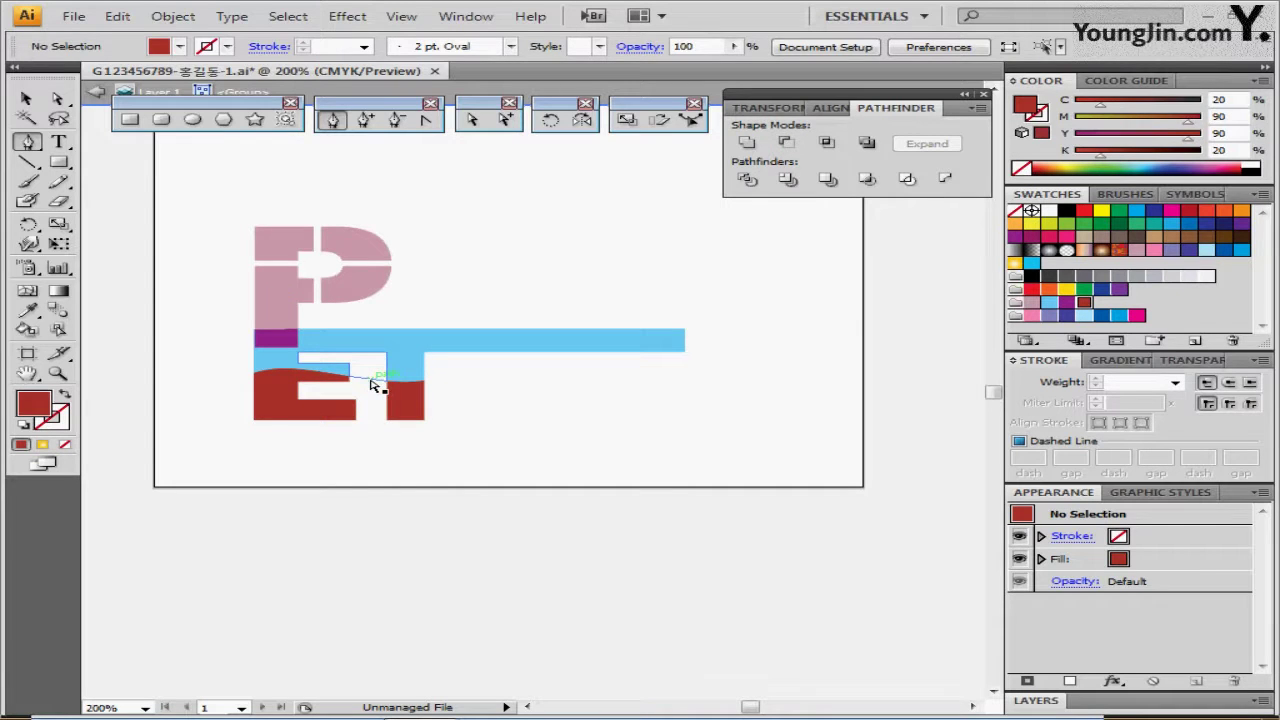
left_click(372, 384)
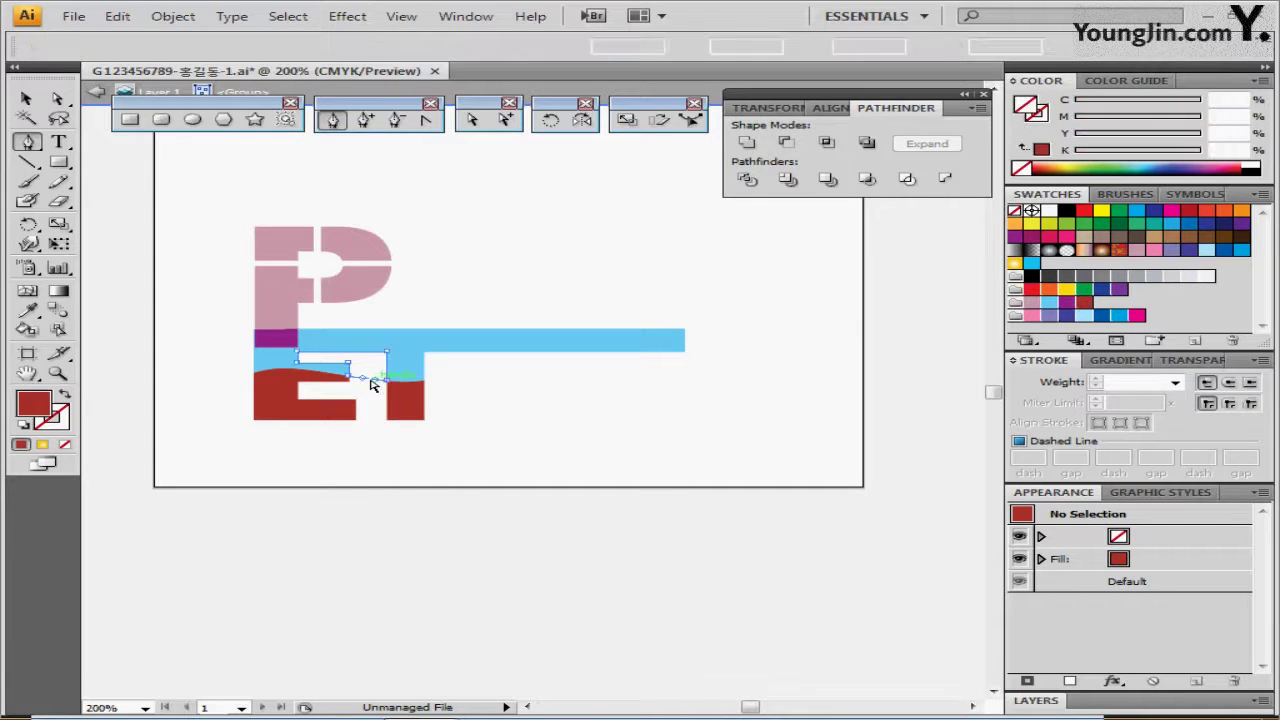
left_click(438, 414, "ctrl")
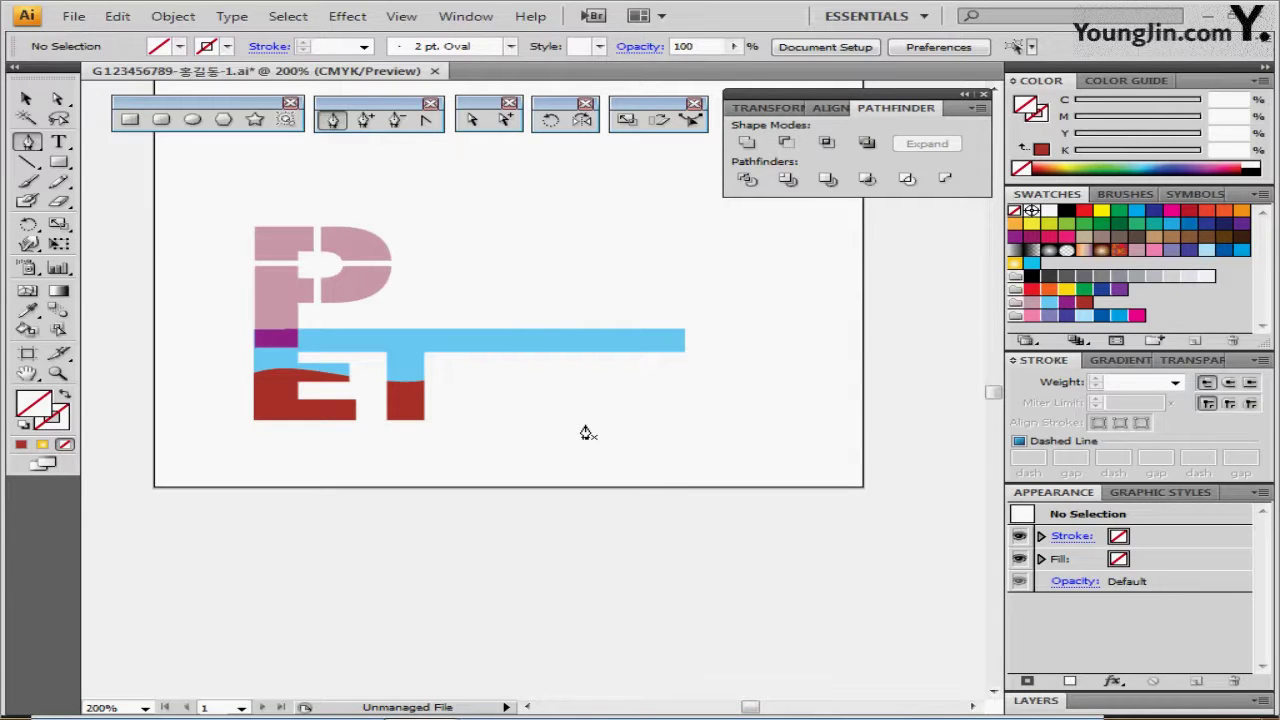
left_click(560, 343, "ctrl")
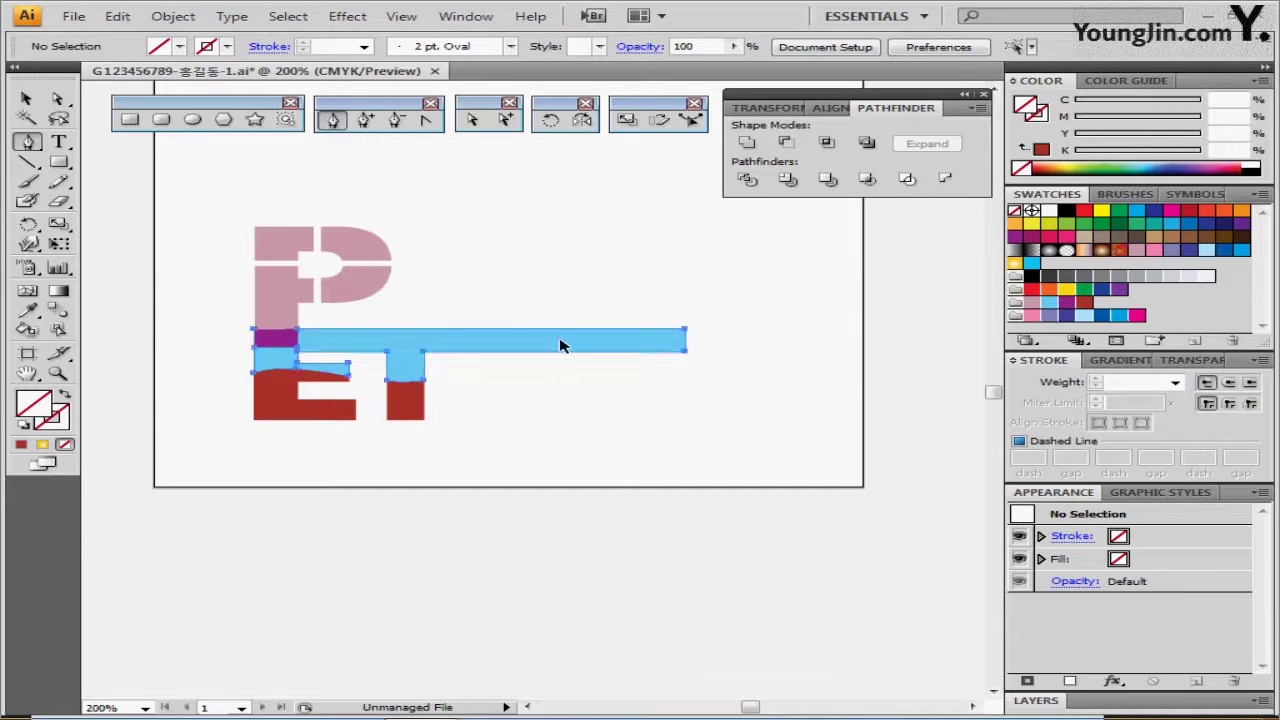
left_click_drag(749, 300, 660, 373)
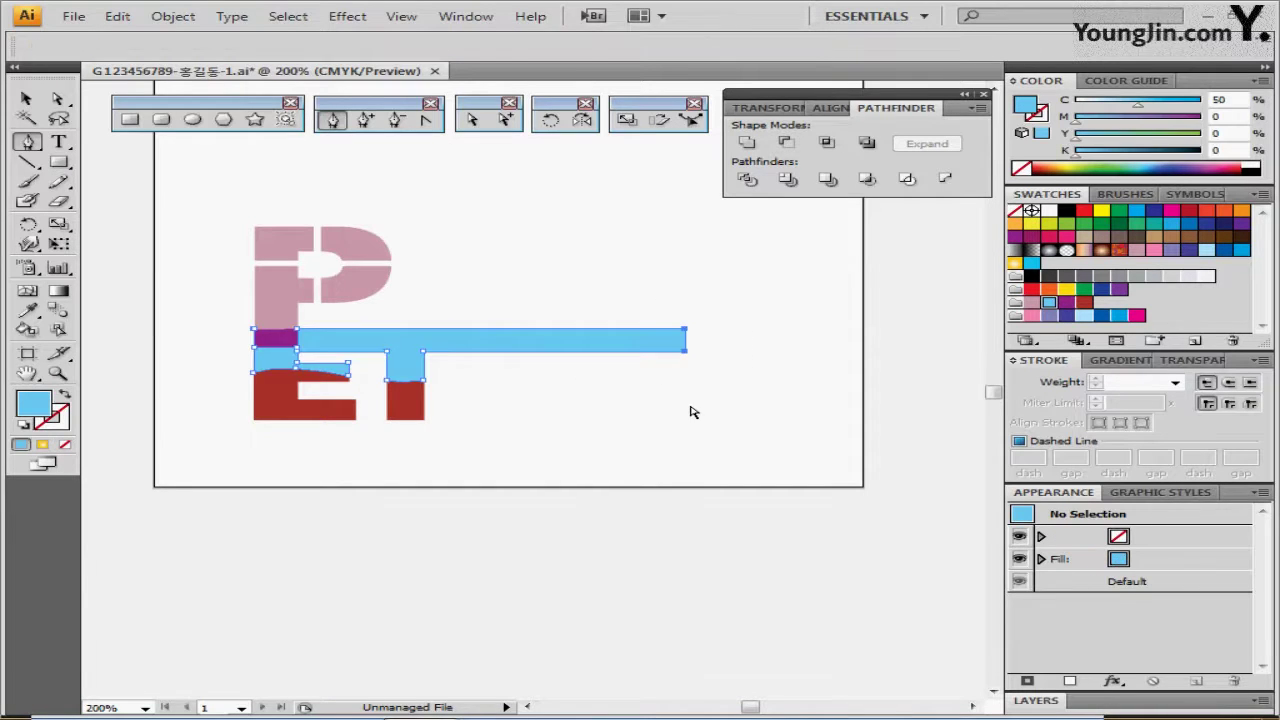
left_click(690, 411, "ctrl")
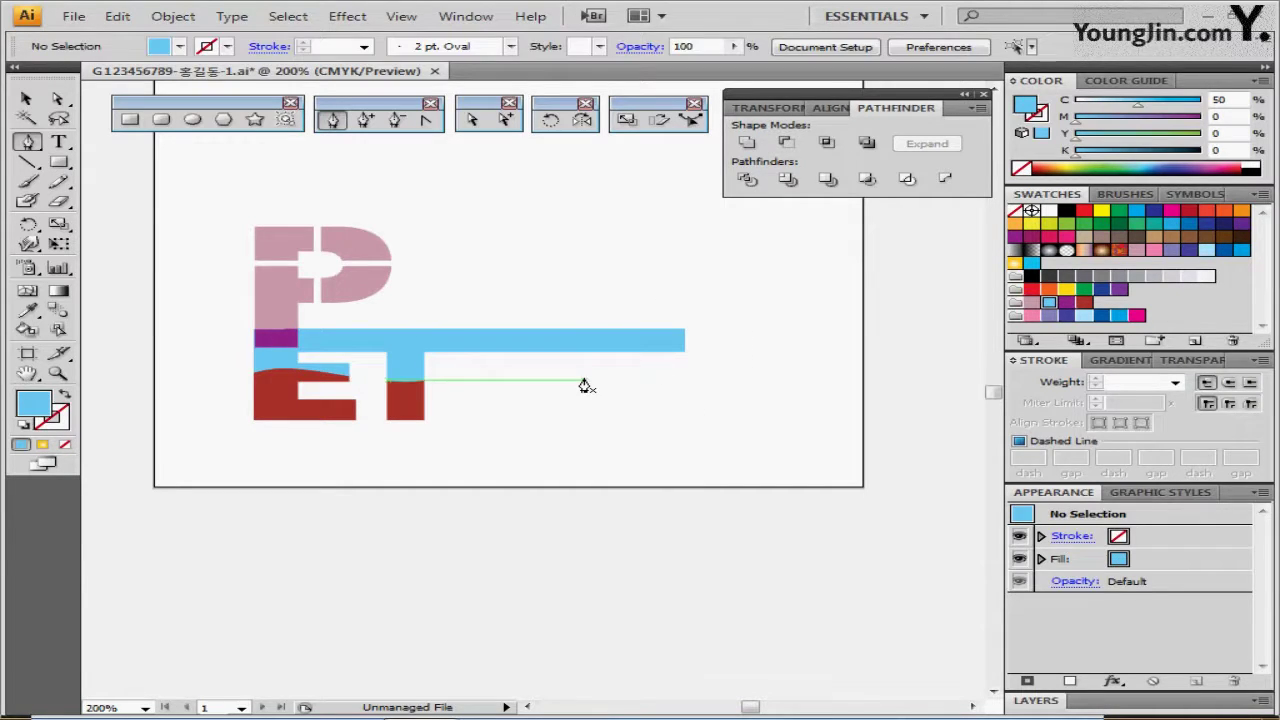
- Show the guides, release the cat outline guide into a light blue filled shape, and hide the guides again
key("ctrl+semicolon")
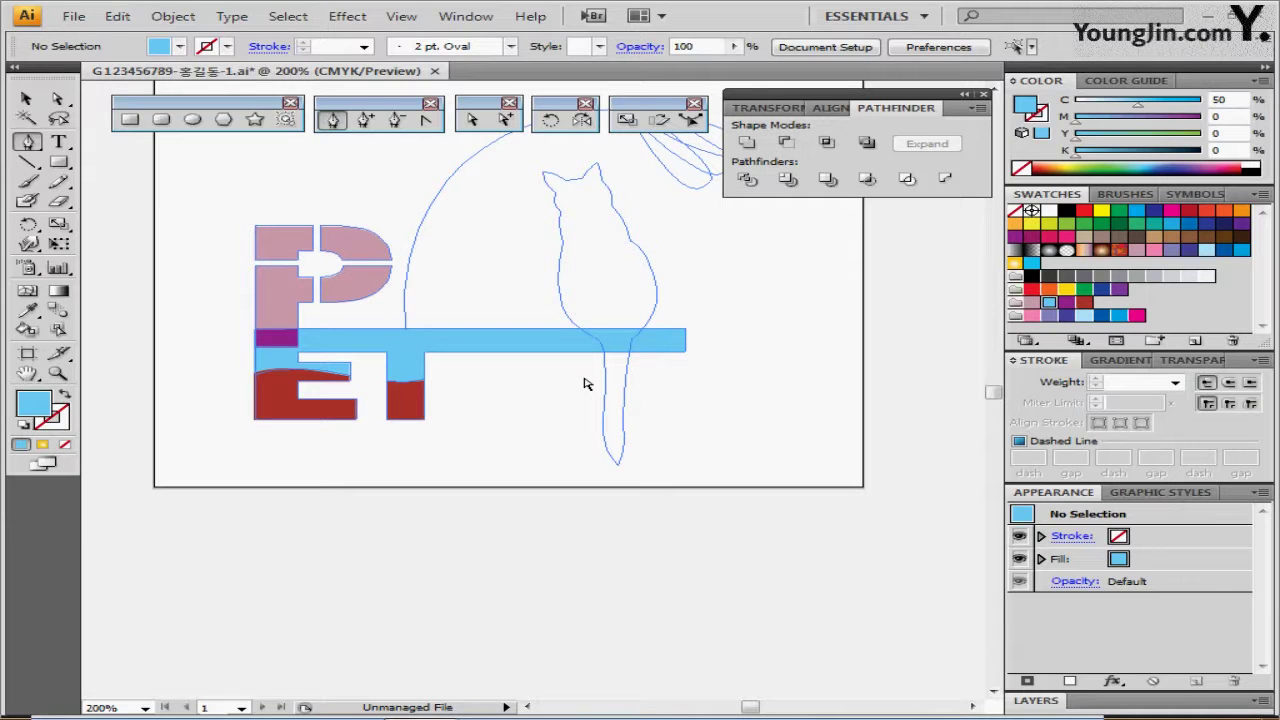
left_click_drag(586, 384, 688, 452)
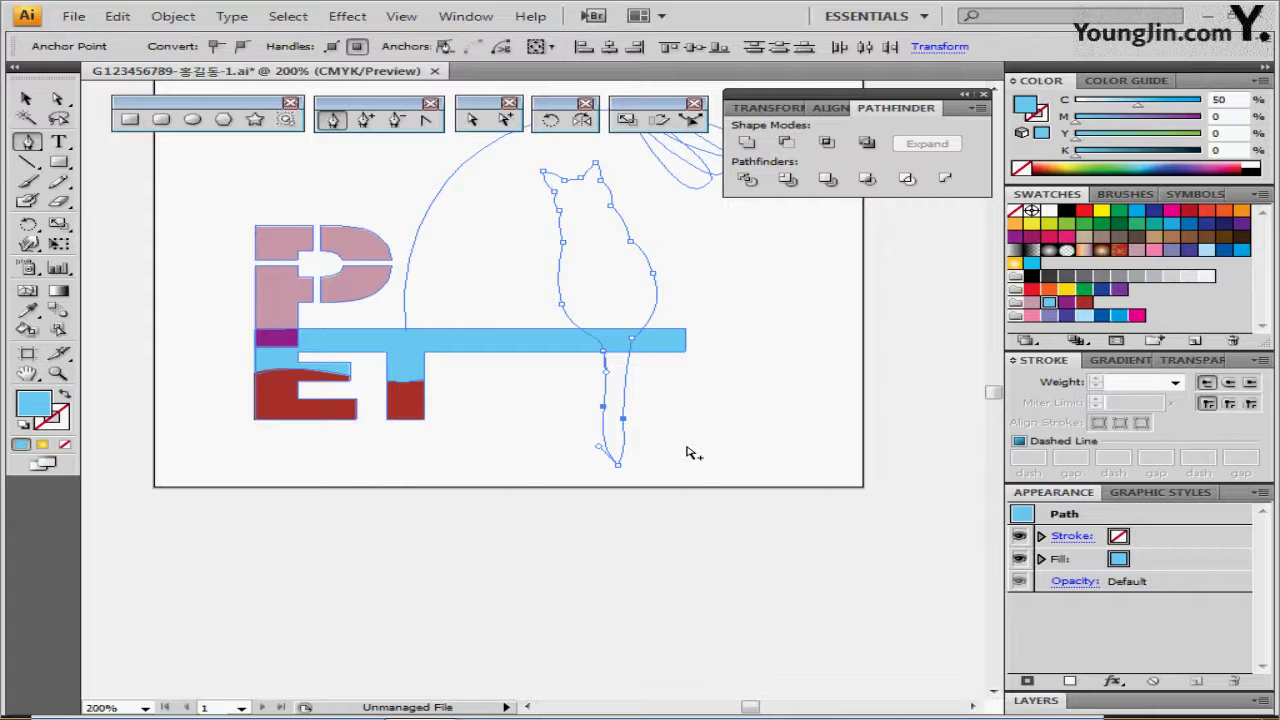
key("ctrl+alt+3")
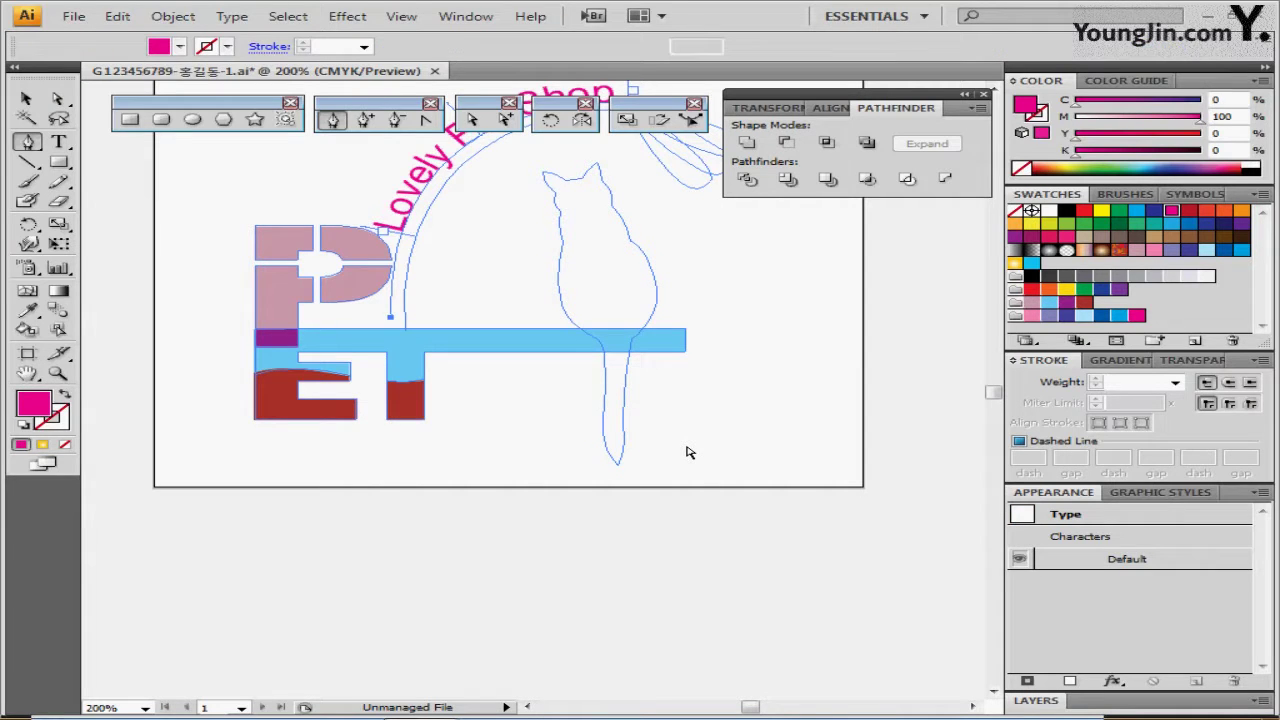
key("ctrl+3")
left_click_drag(580, 485, 675, 428)
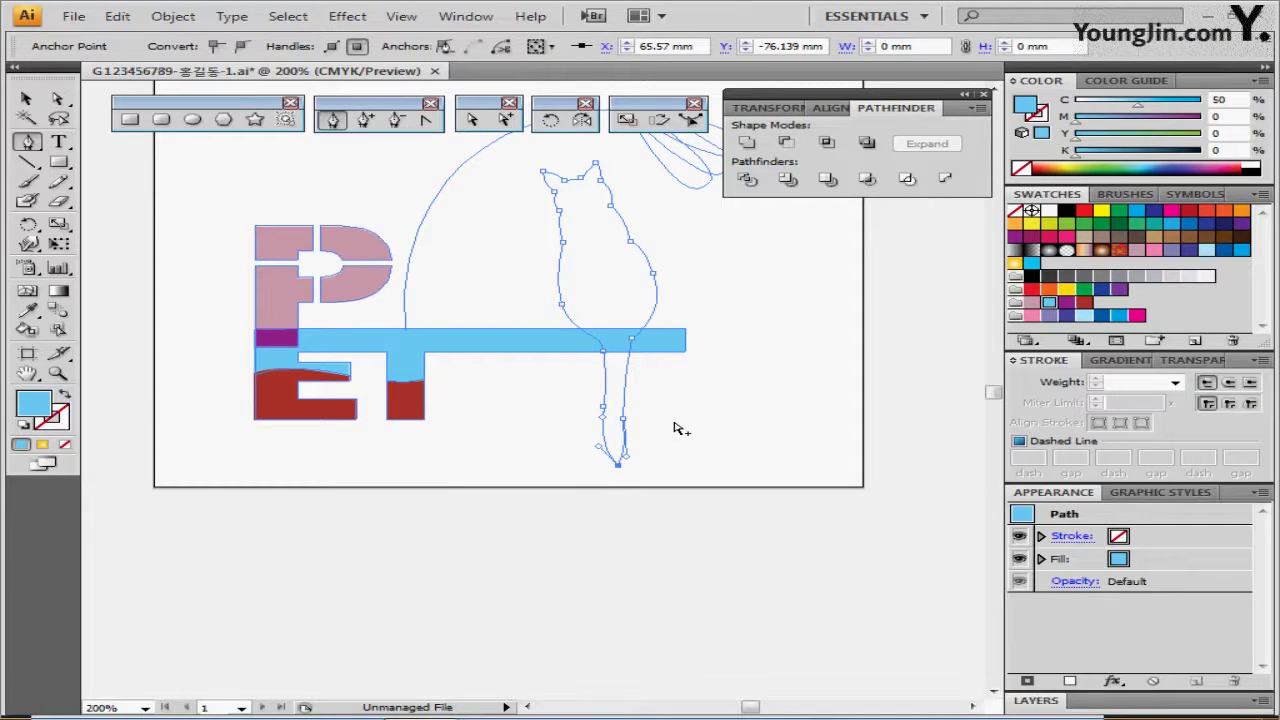
key("ctrl+j")
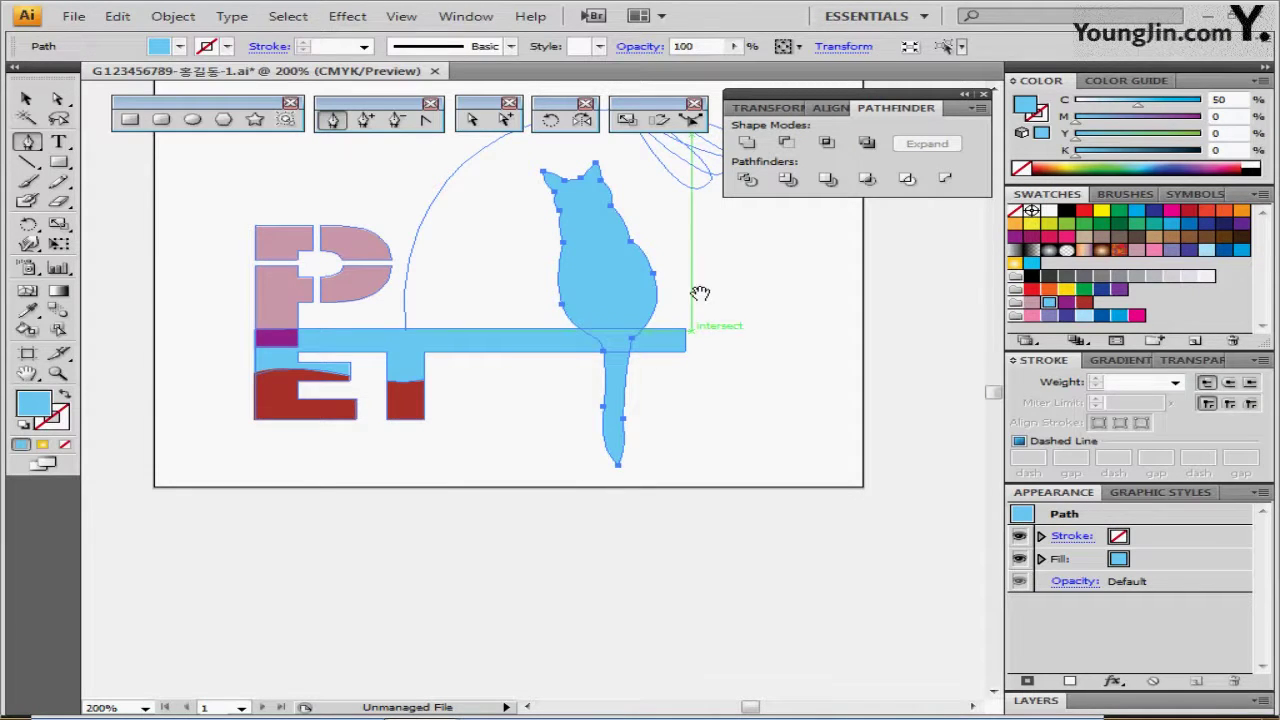
left_click_drag(699, 292, 652, 355)
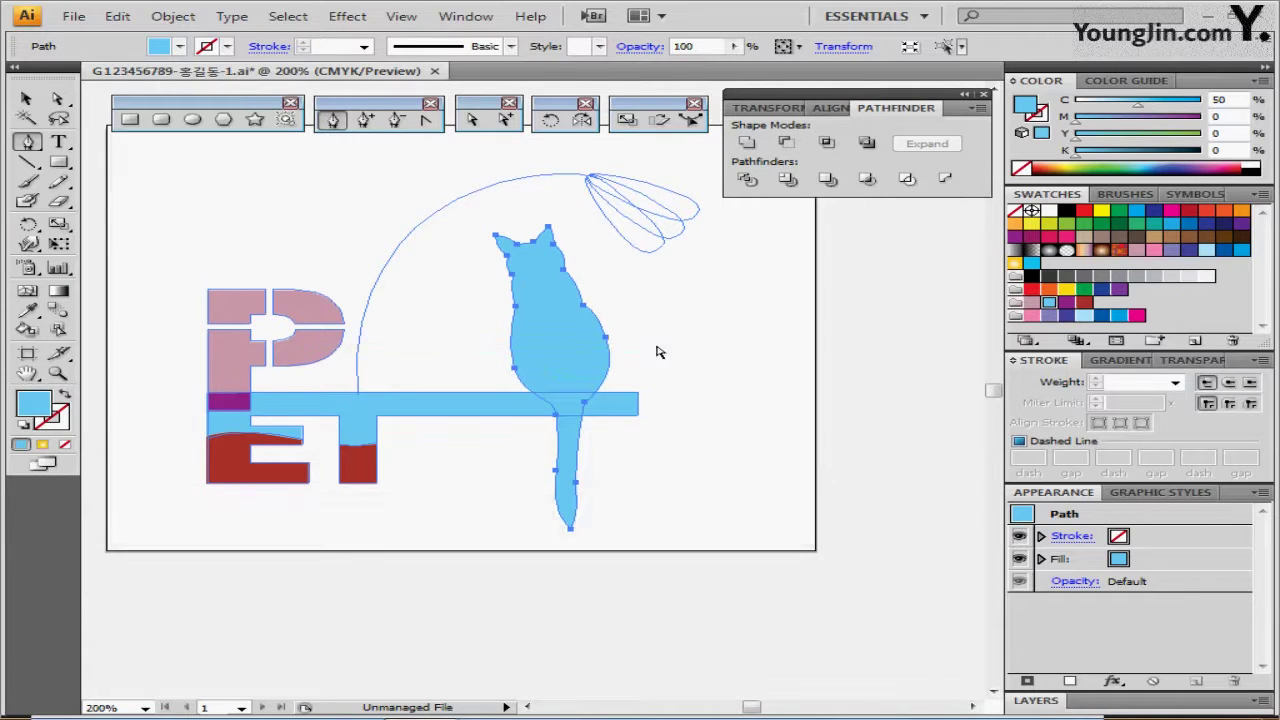
left_click(705, 367)
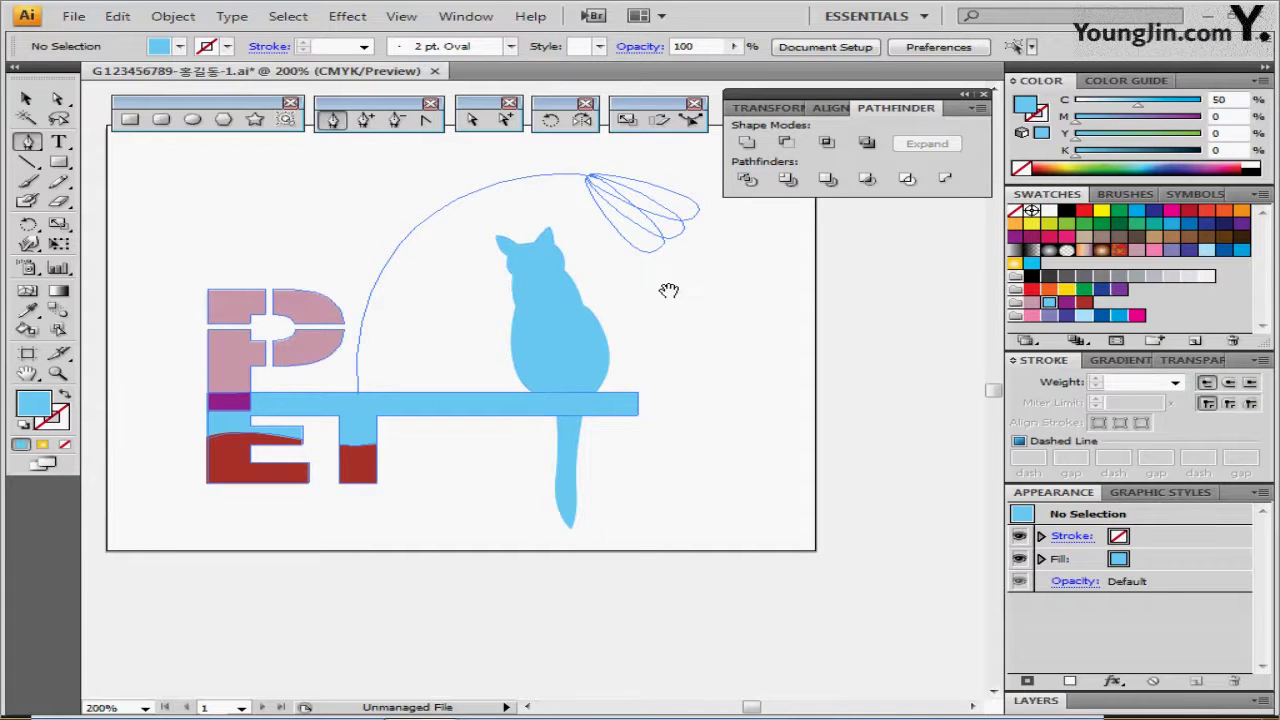
left_click_drag(664, 300, 648, 320)
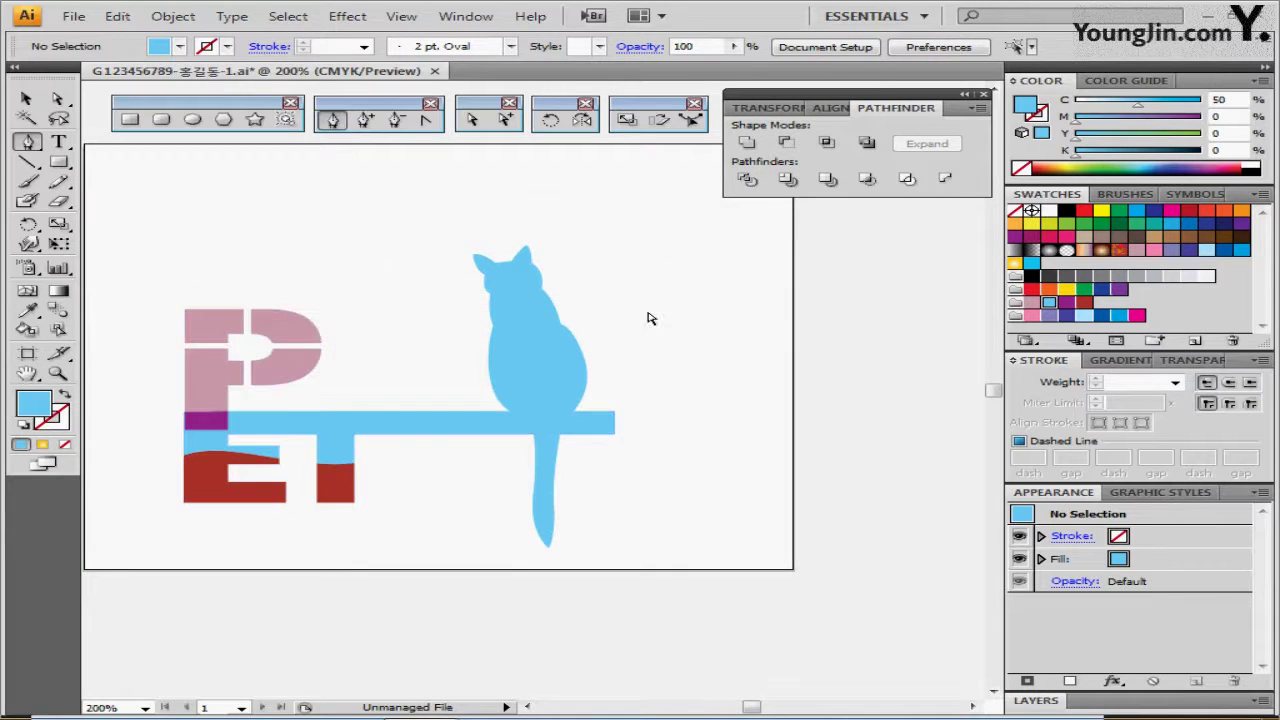
- Draw a 17 mm by 5 mm ellipse above the cat with the Ellipse tool
left_click(614, 300, "ctrl")
left_click_drag(505, 343, 580, 335)
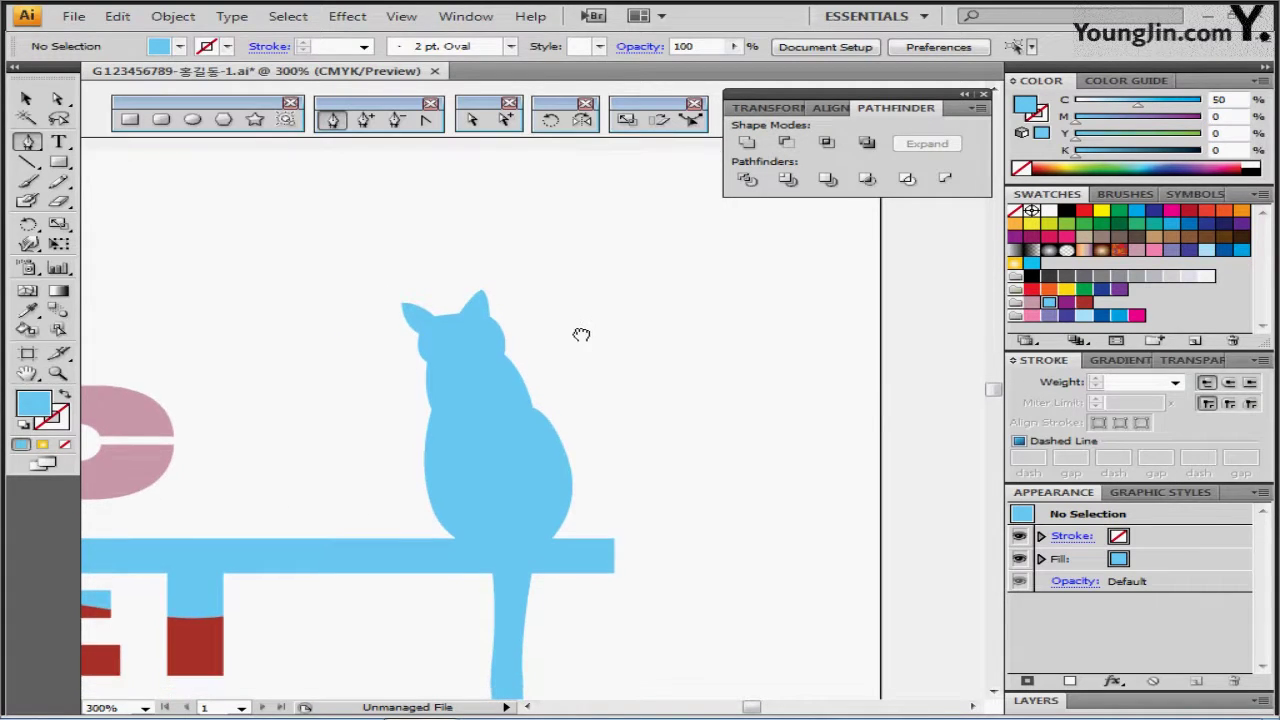
left_click(193, 120)
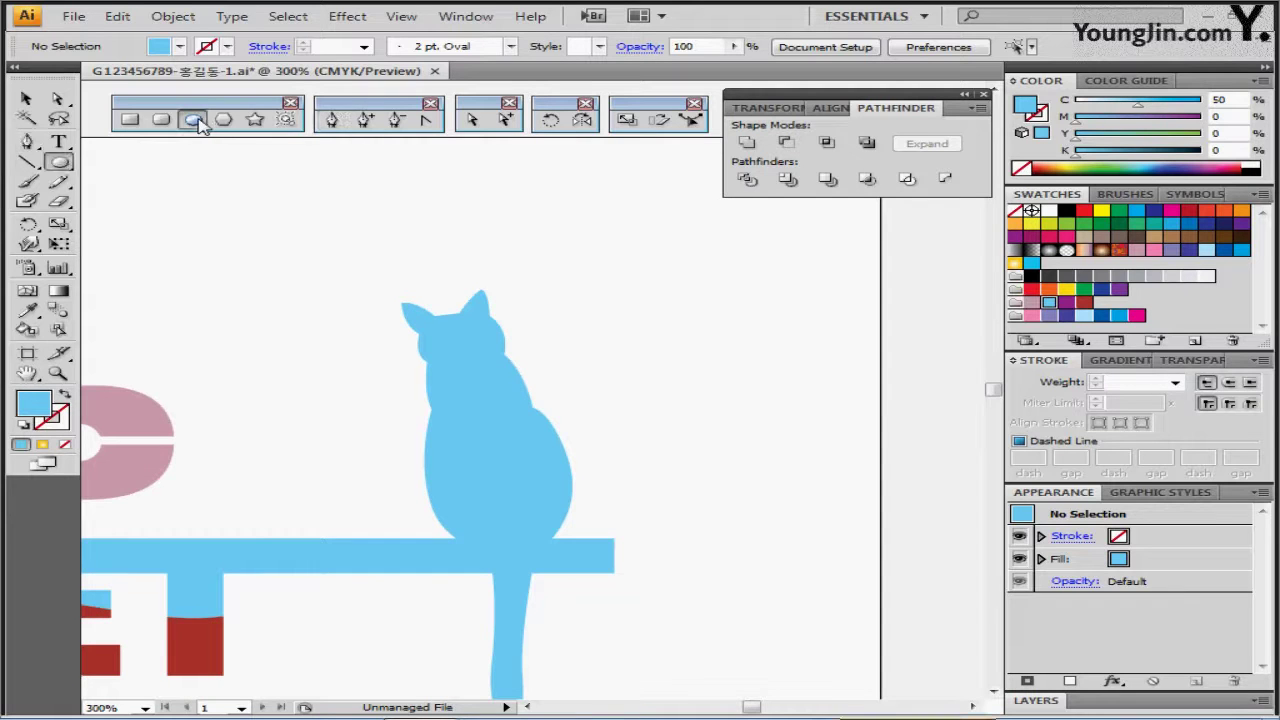
left_click(506, 203)
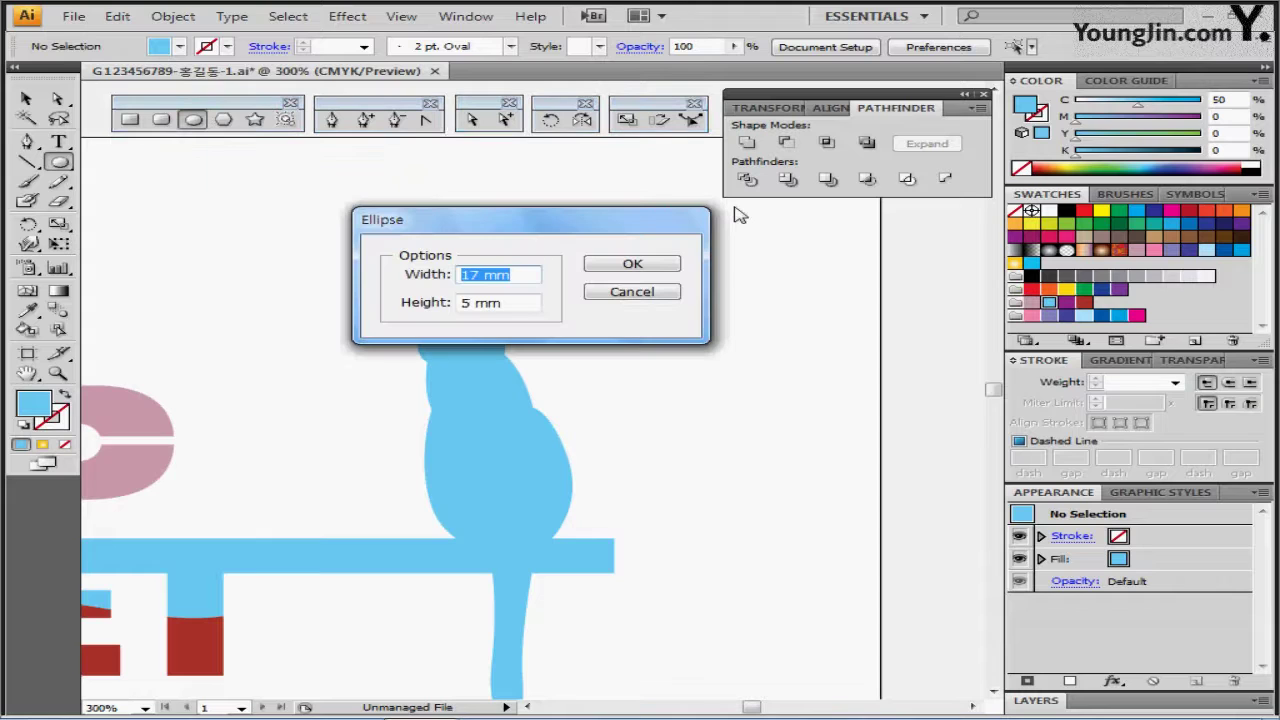
key("Tab")
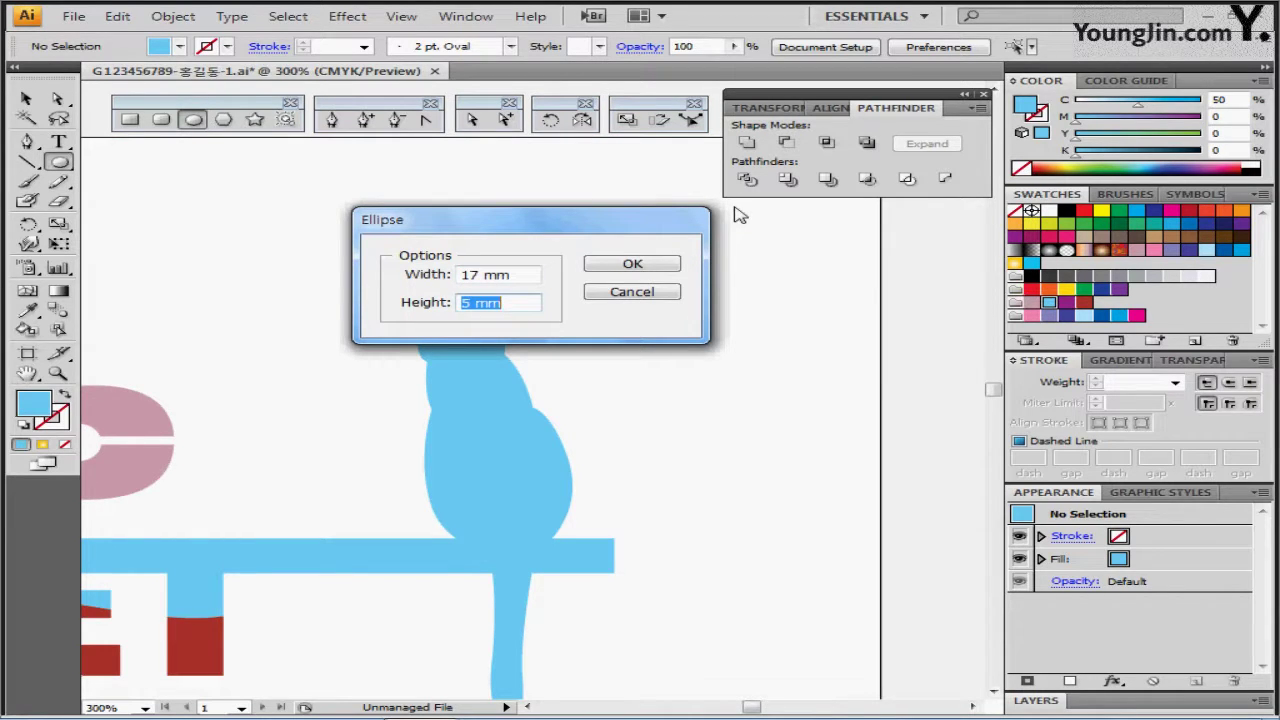
key("Return")
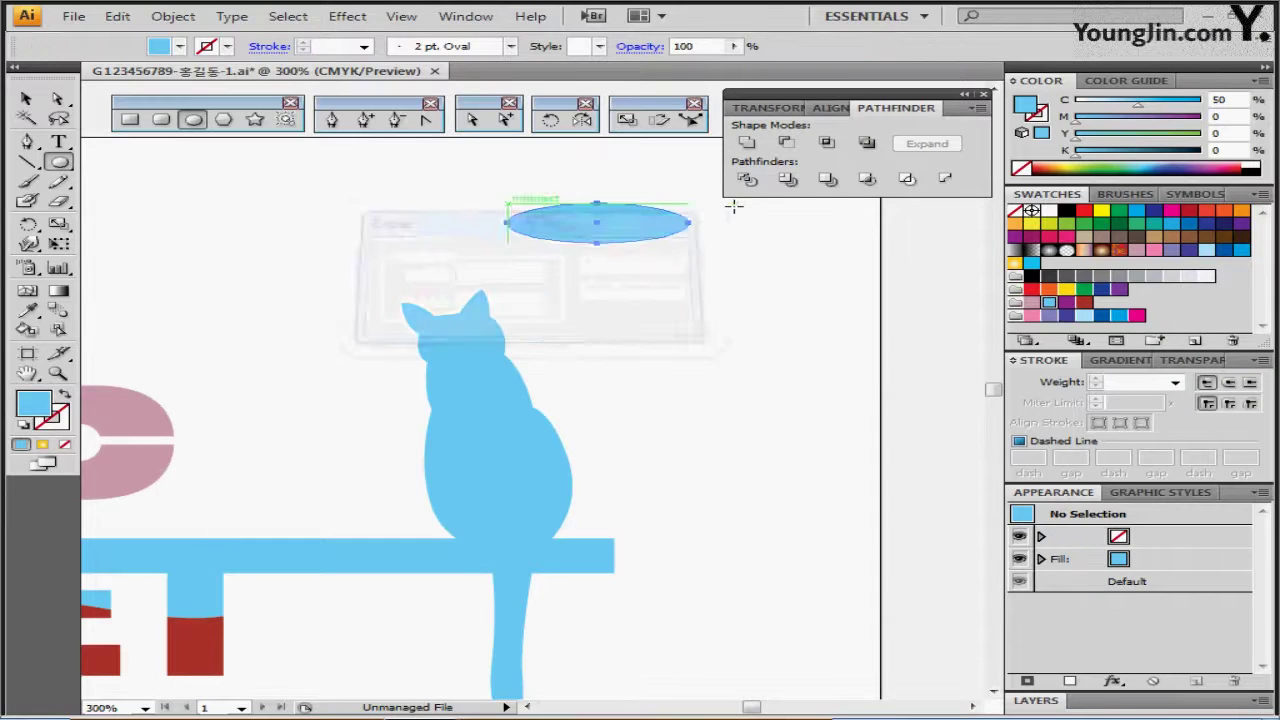
- Give the ellipse the pink M 60 swatch fill and a 1 pt black stroke, and move it about 7 mm to the right
left_click(1030, 316)
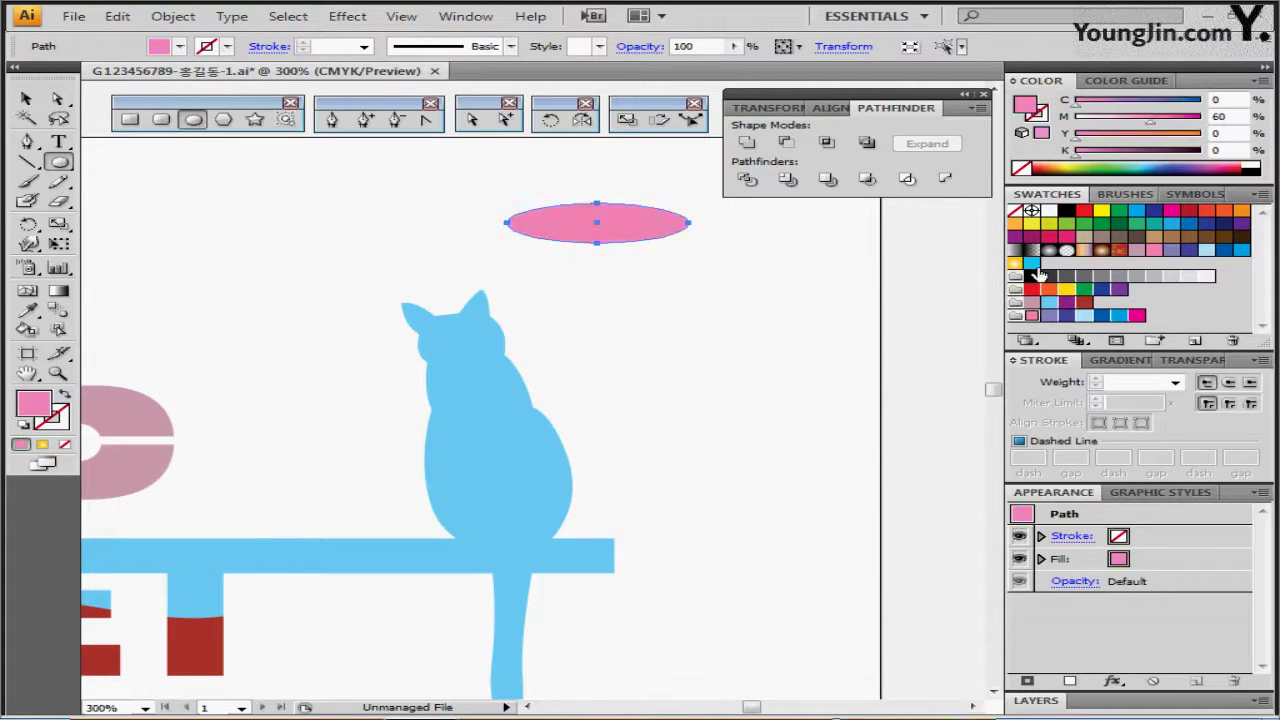
left_click(1041, 149)
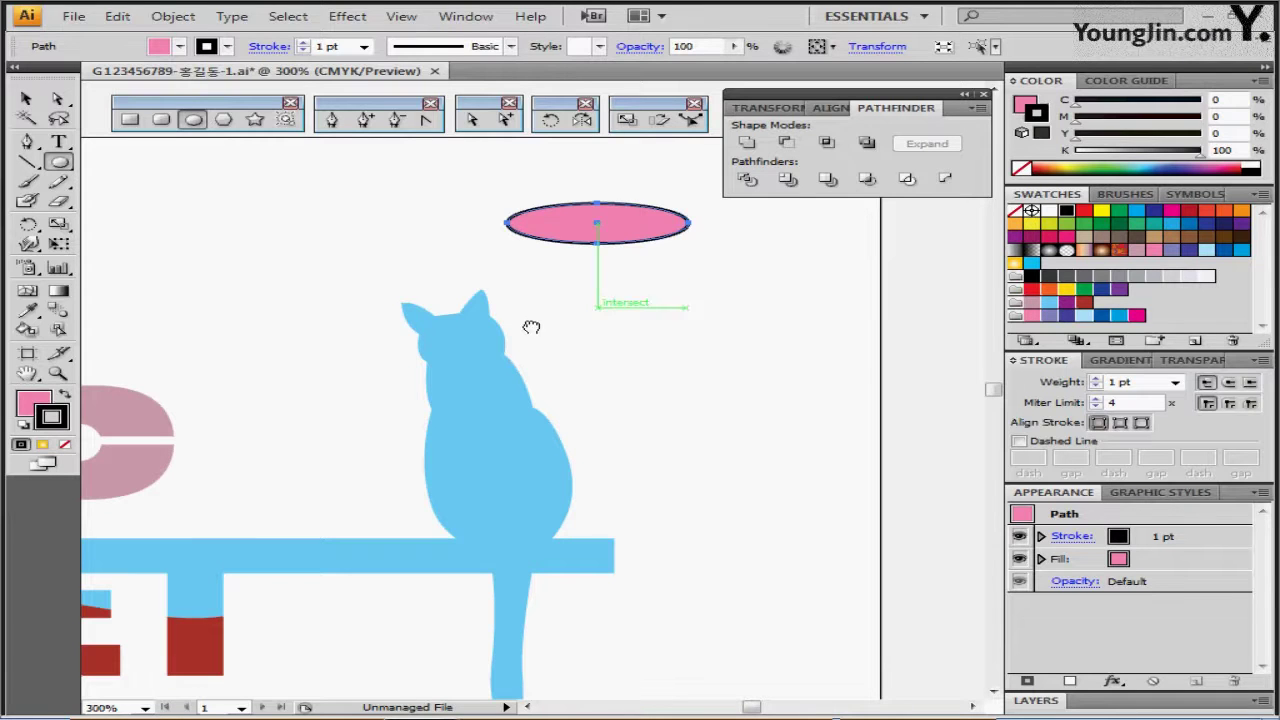
left_click_drag(529, 329, 459, 348)
left_click_drag(535, 252, 611, 248)
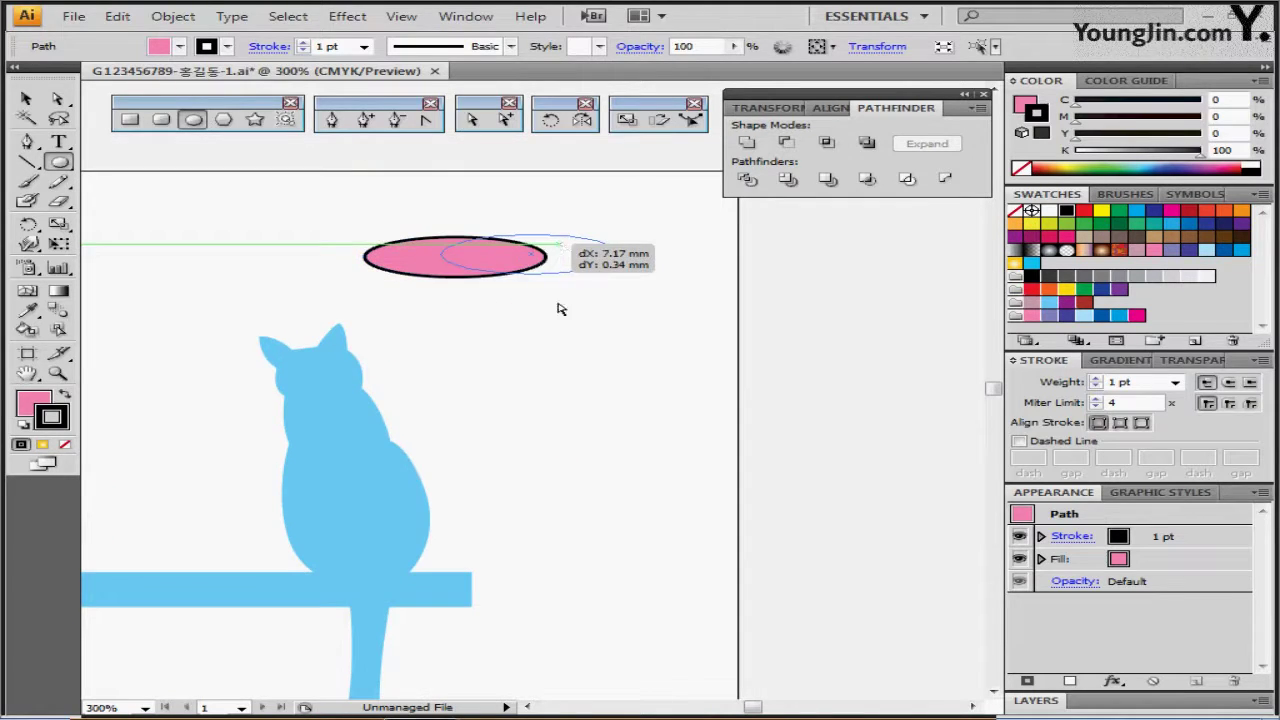
- Shift the ellipse's upper and lower anchor points to the right to form a petal with a narrow left end
left_click(472, 119)
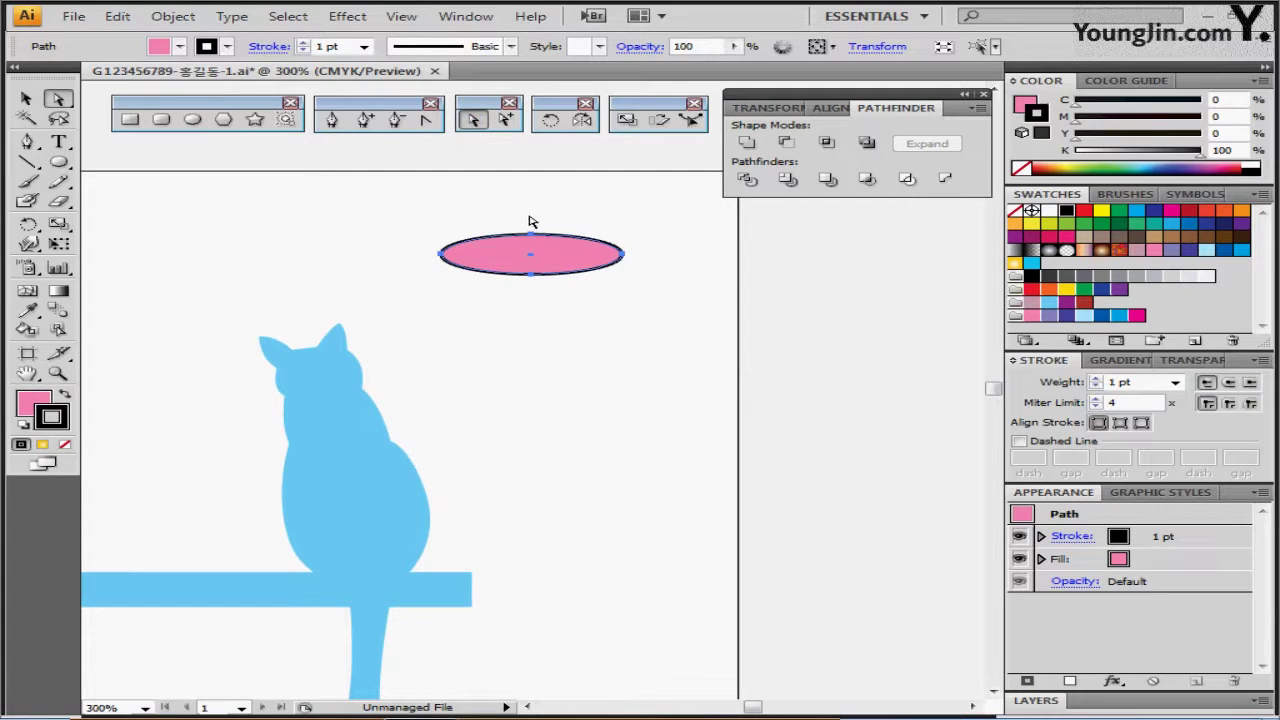
left_click_drag(503, 198, 561, 280)
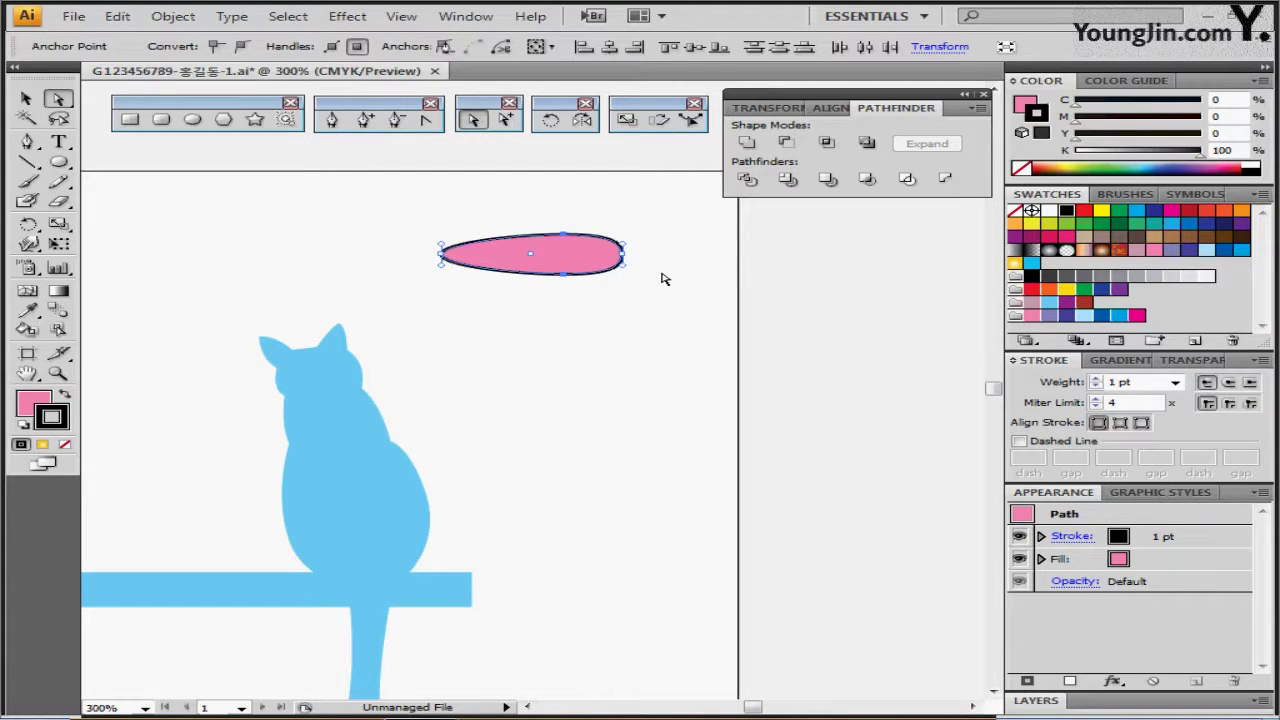
left_click(573, 260)
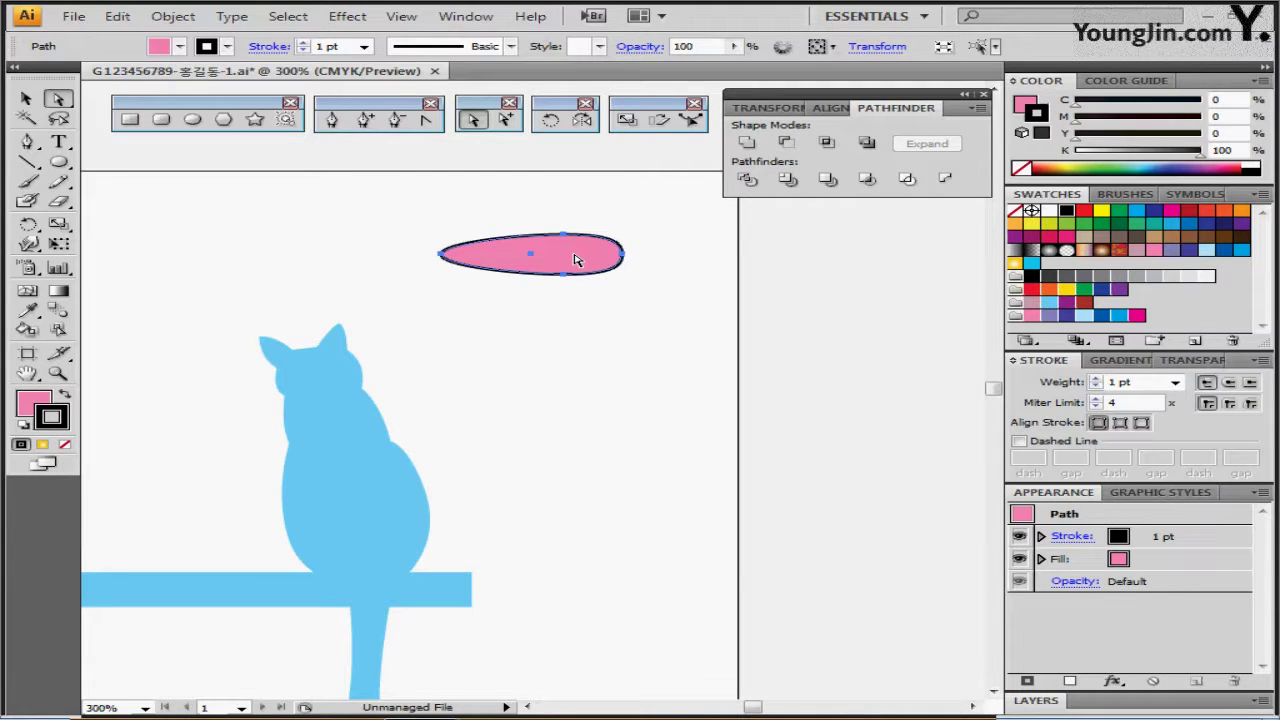
- Rotate a copy of the petal by -15° about its narrow left tip and repeat the transformation once for a third petal
left_click(553, 120)
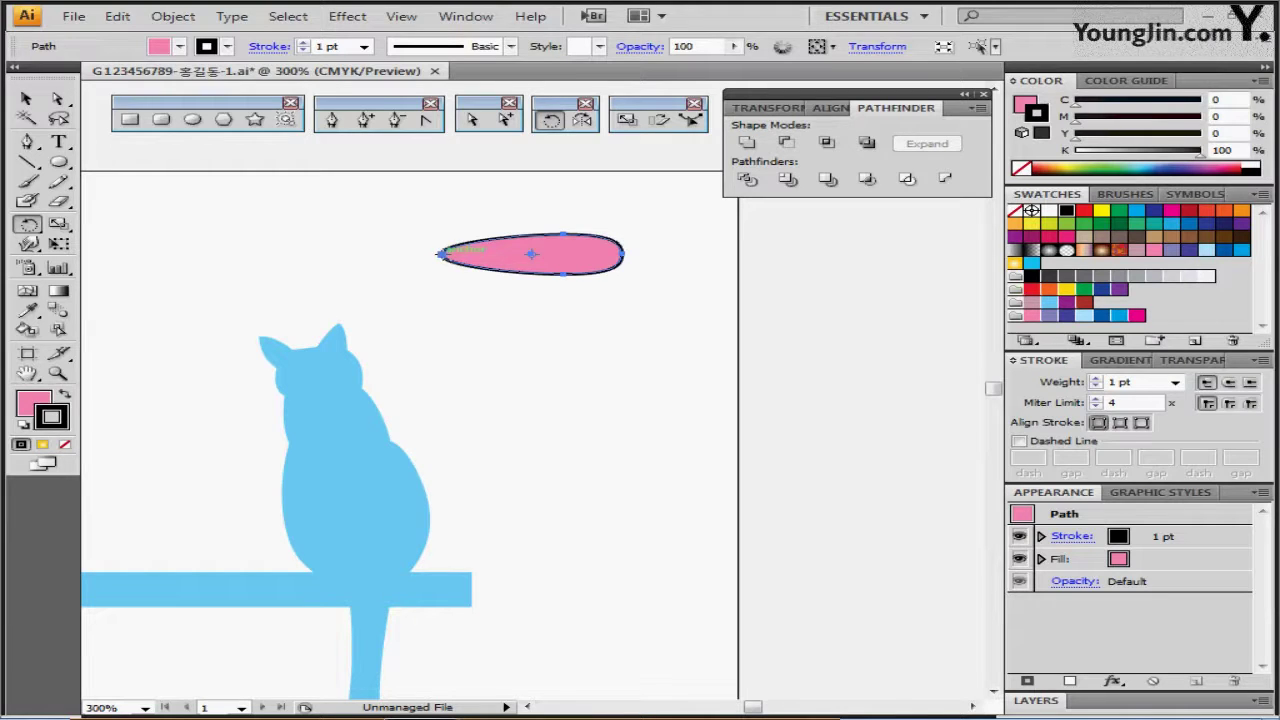
left_click(440, 253, "alt")
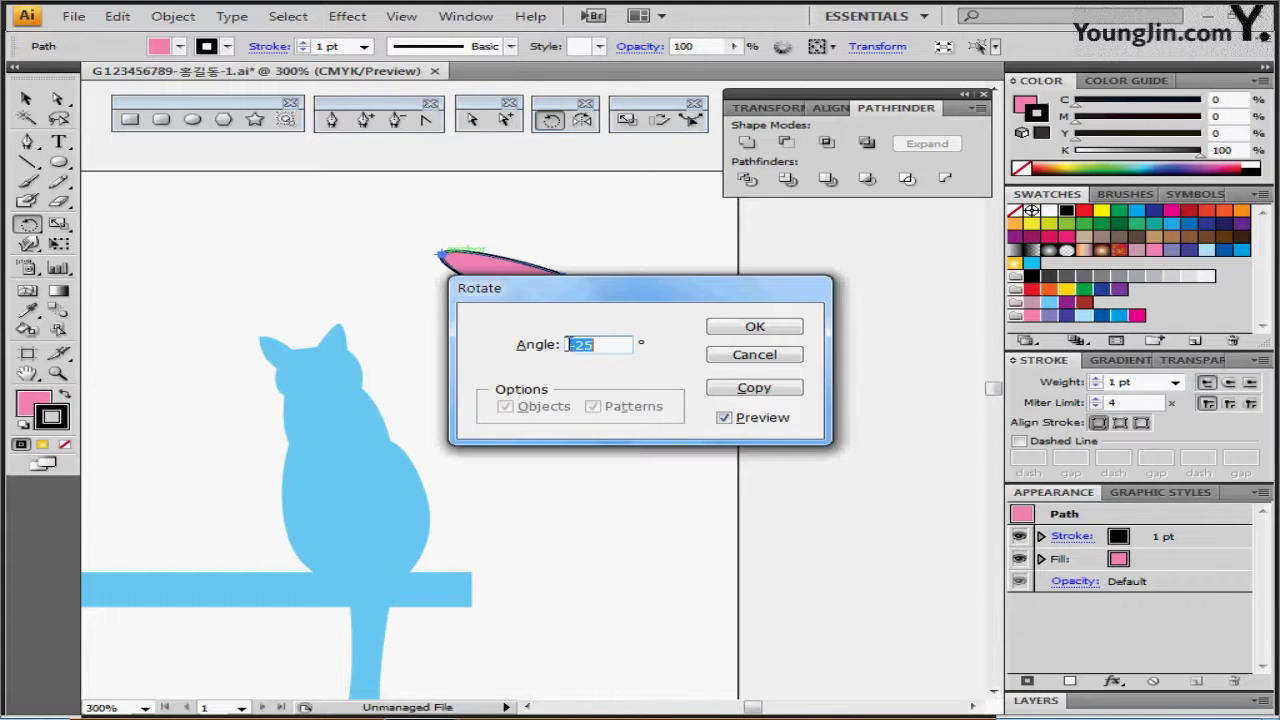
type("-15")
left_click(724, 392)
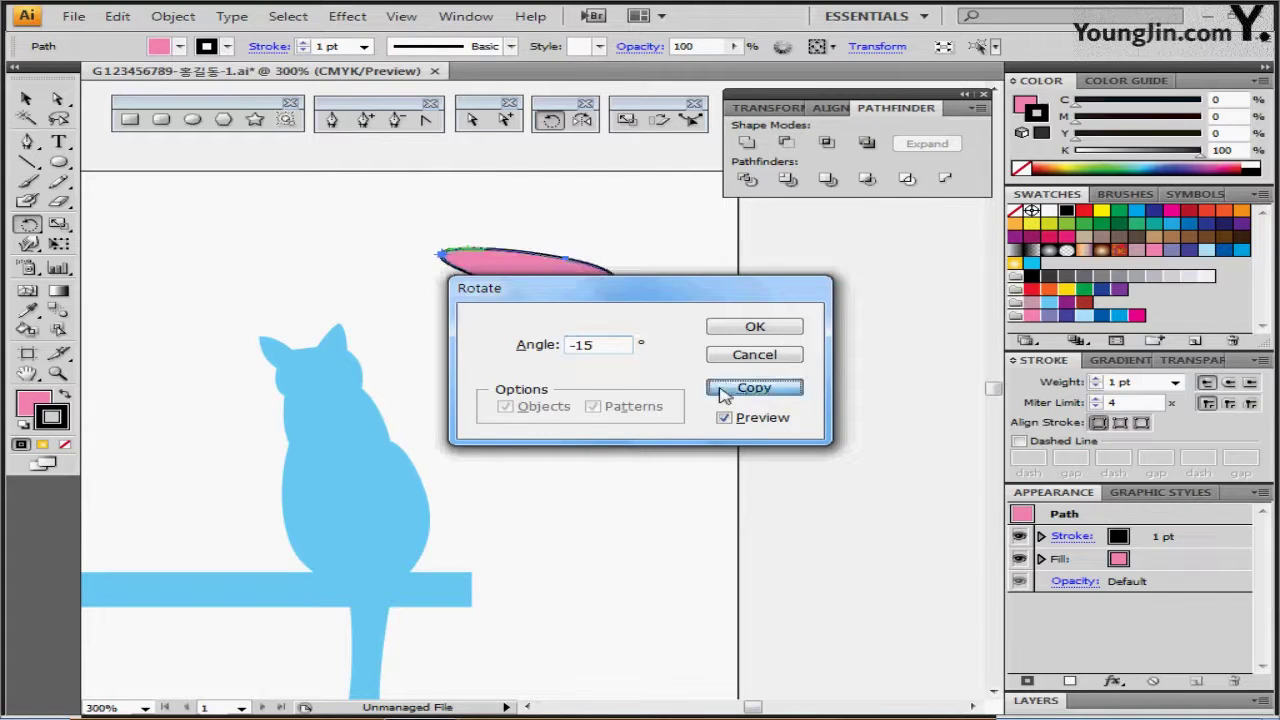
left_click(724, 392)
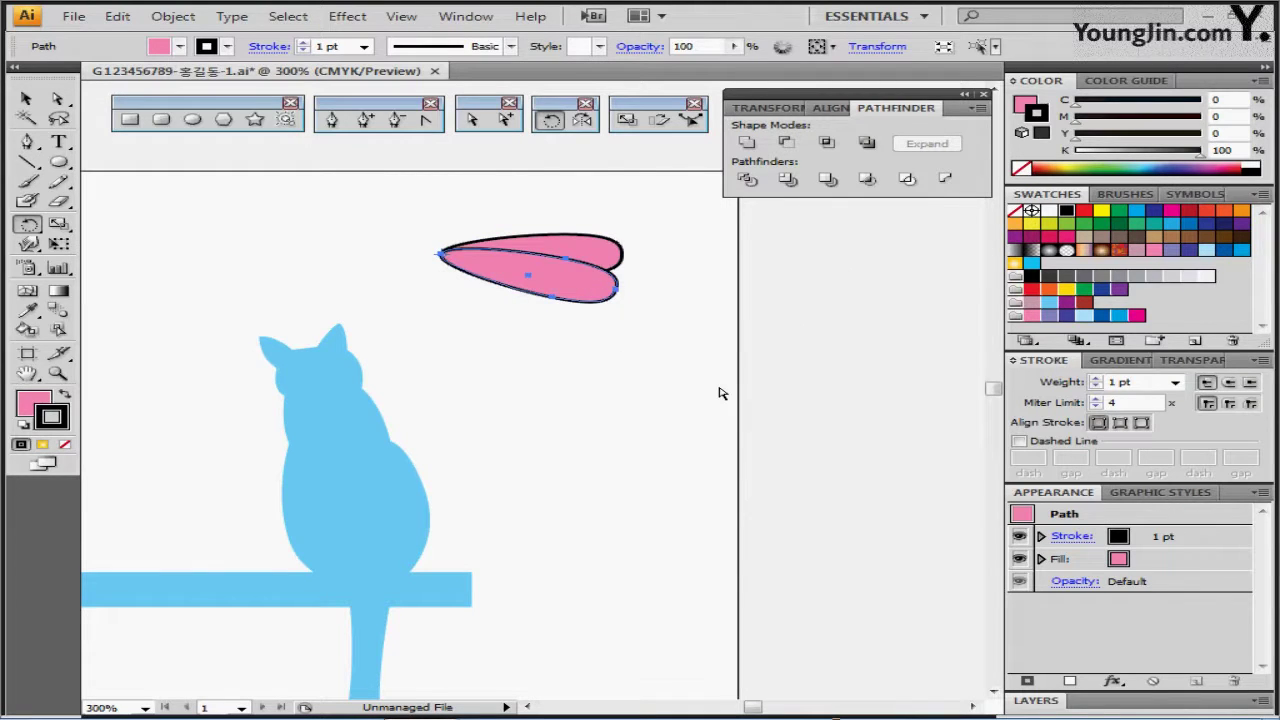
key("ctrl+d")
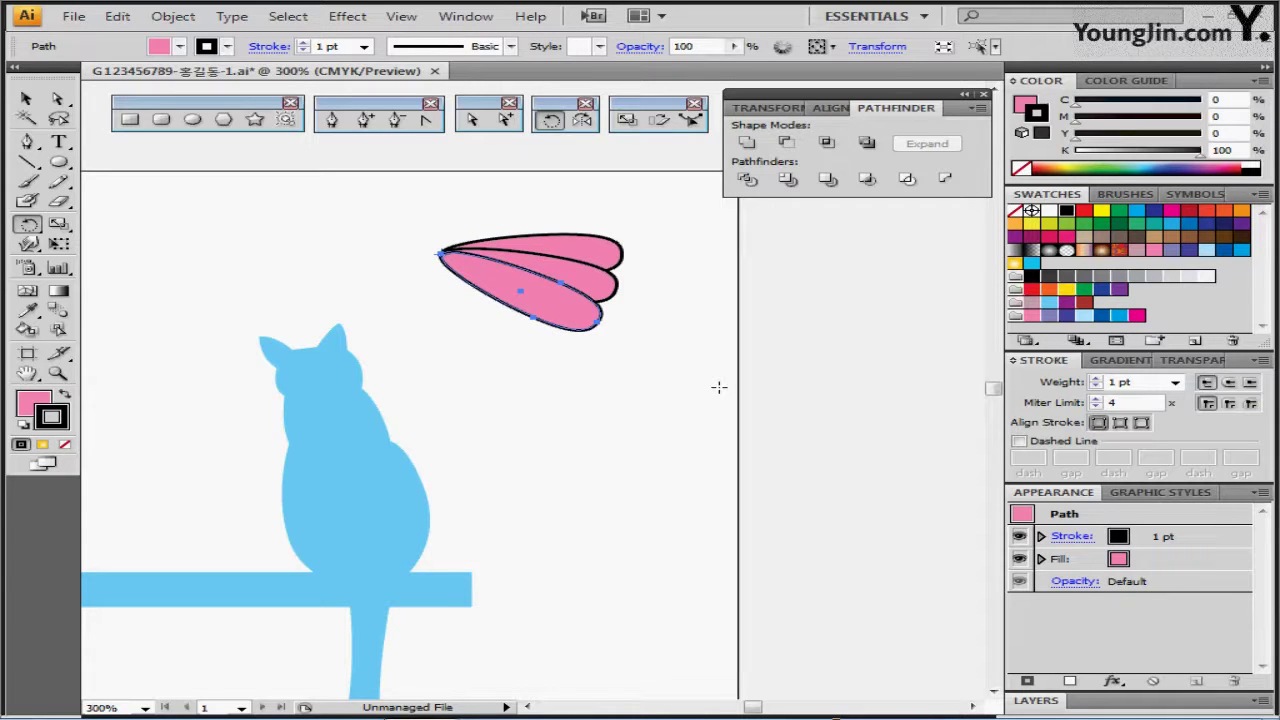
- Divide the three overlapping petals into separate areas with Pathfinder Divide and clear the selection
left_click(420, 207, "ctrl")
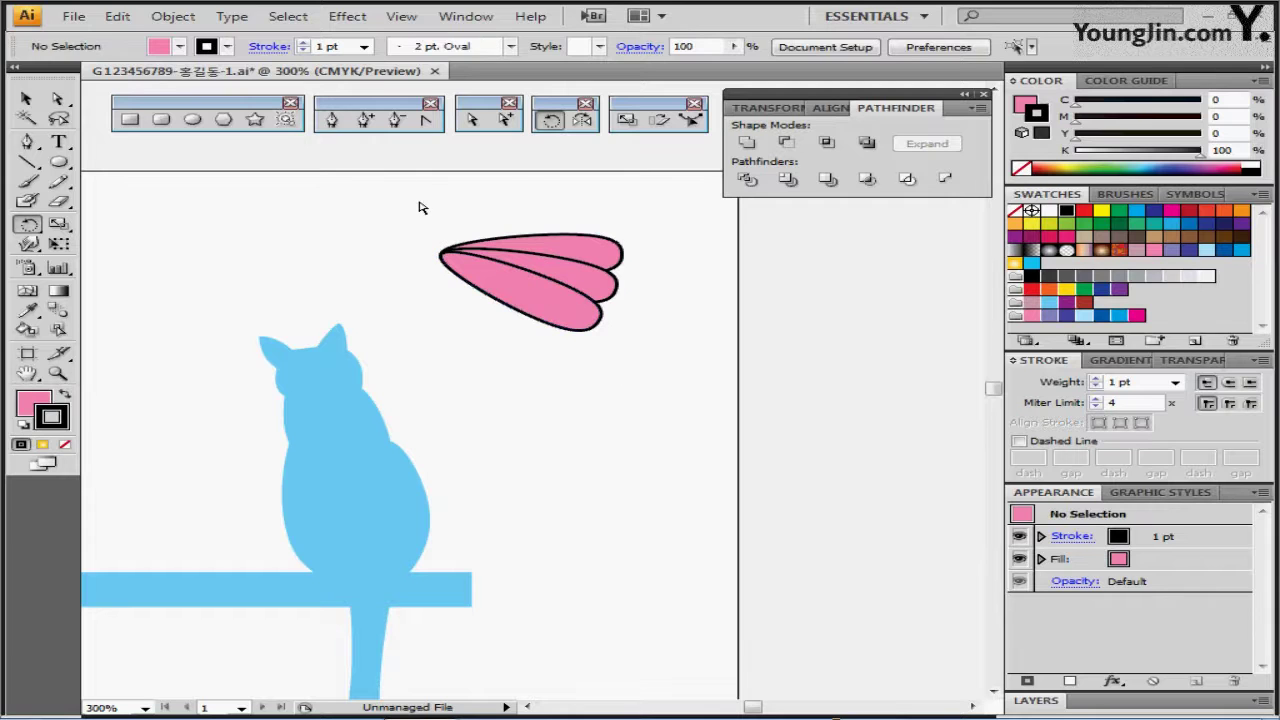
left_click_drag(420, 207, 657, 360)
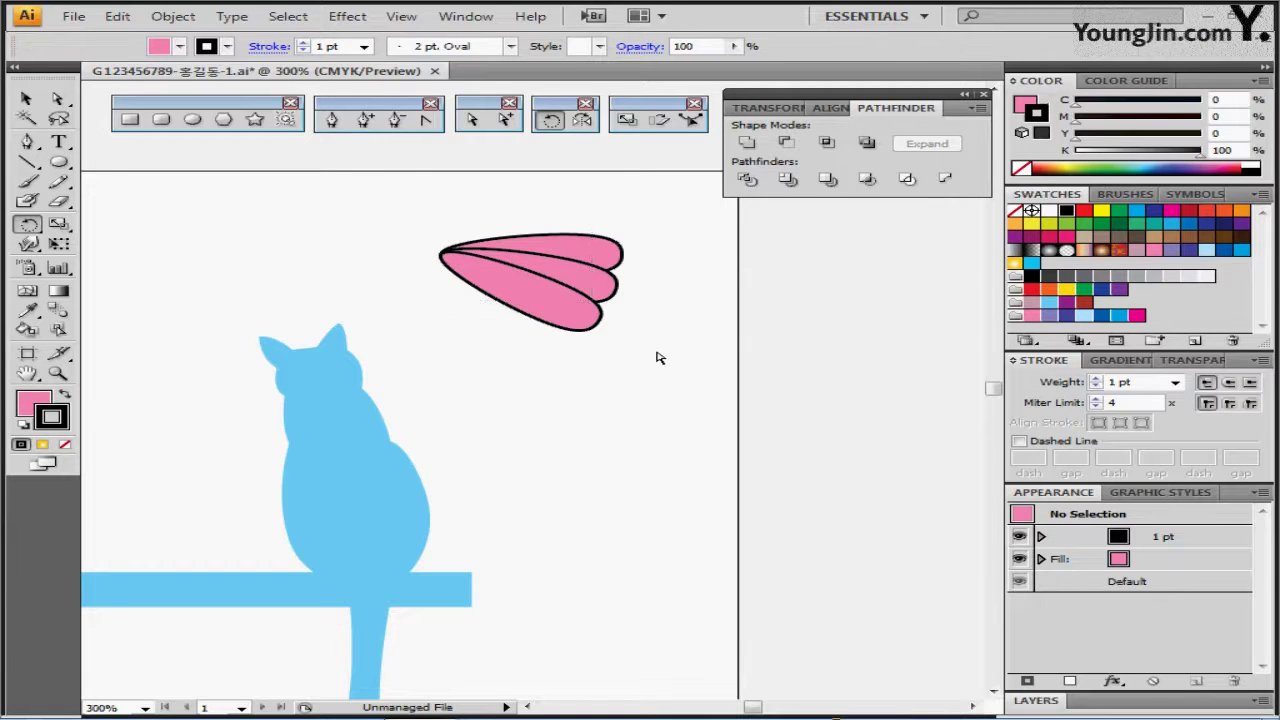
left_click(747, 181)
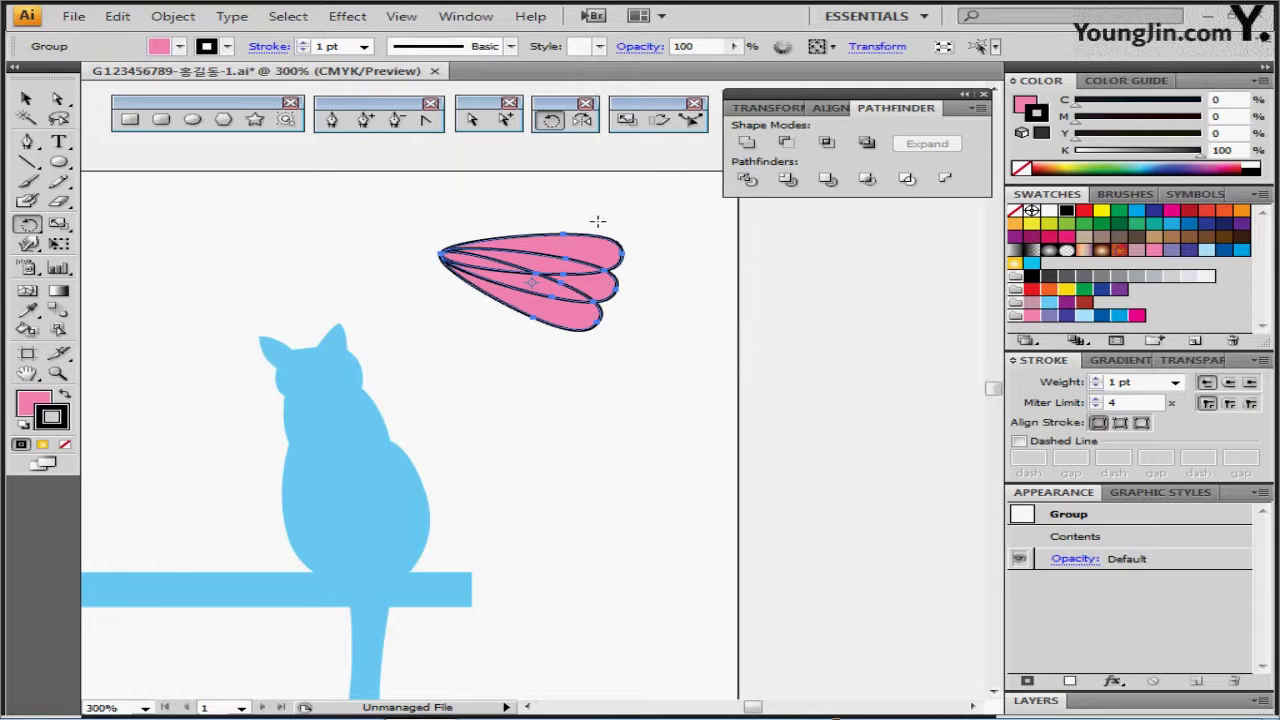
left_click(597, 300, "ctrl")
left_click(597, 363, "ctrl")
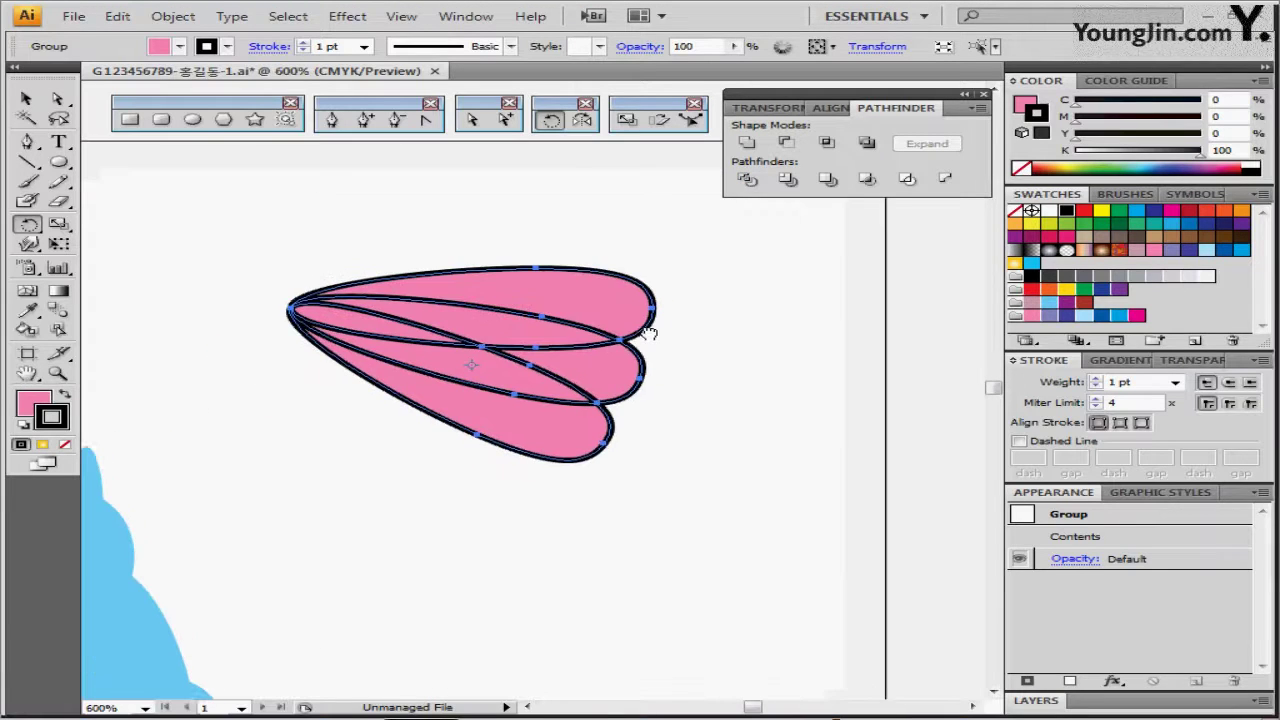
left_click(758, 312)
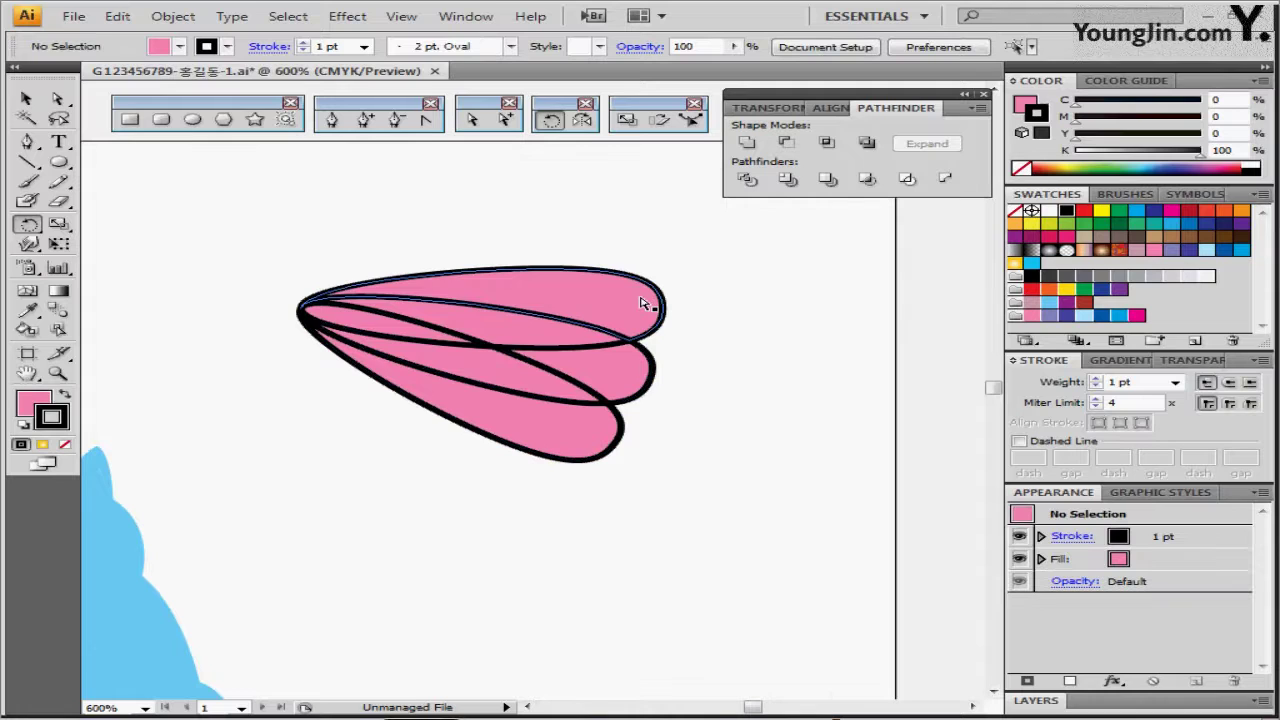
- Keep the uppermost petal pink and fill the two overlap areas directly beneath it with C 50 M 50 and C 90 M 90
left_click(643, 303)
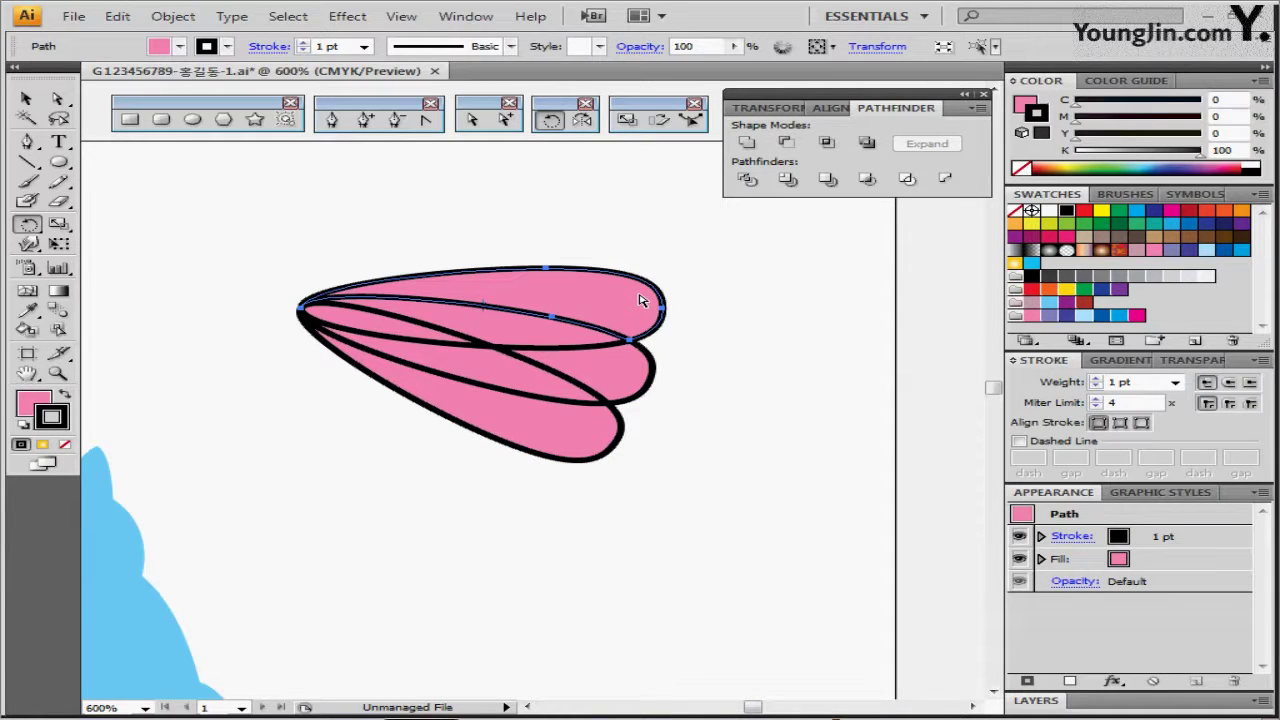
left_click(1022, 104)
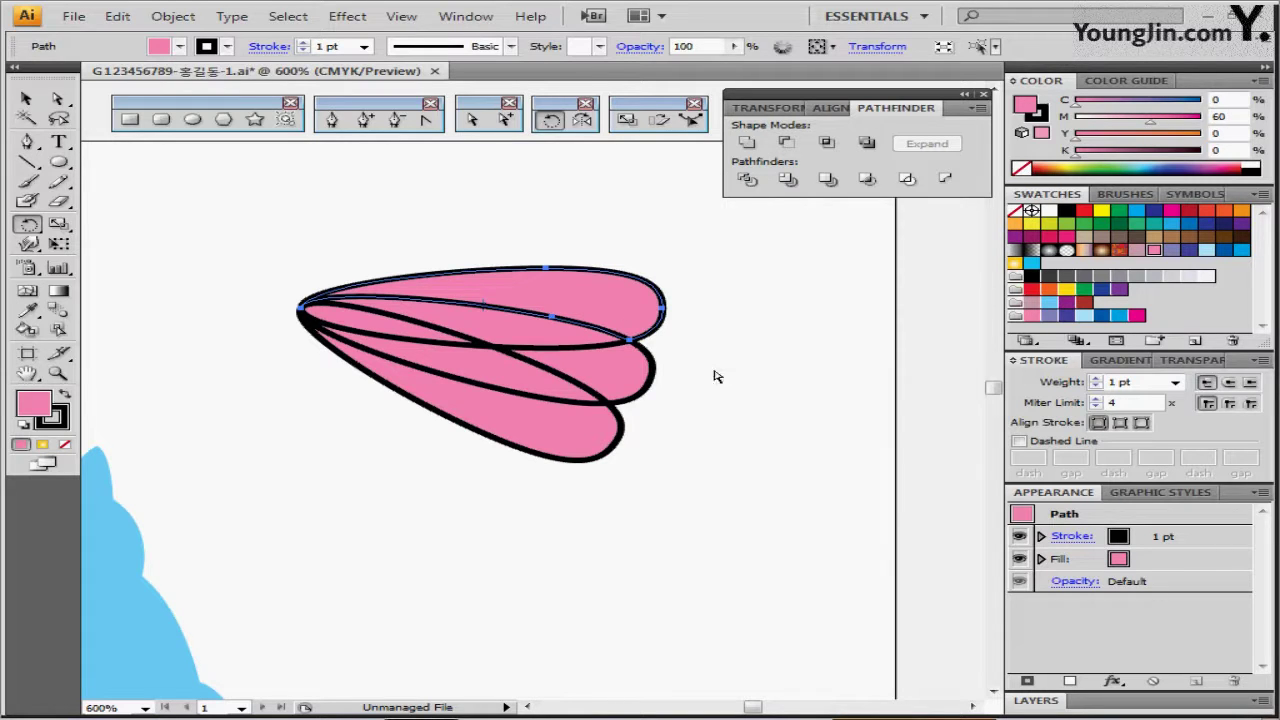
left_click(536, 349)
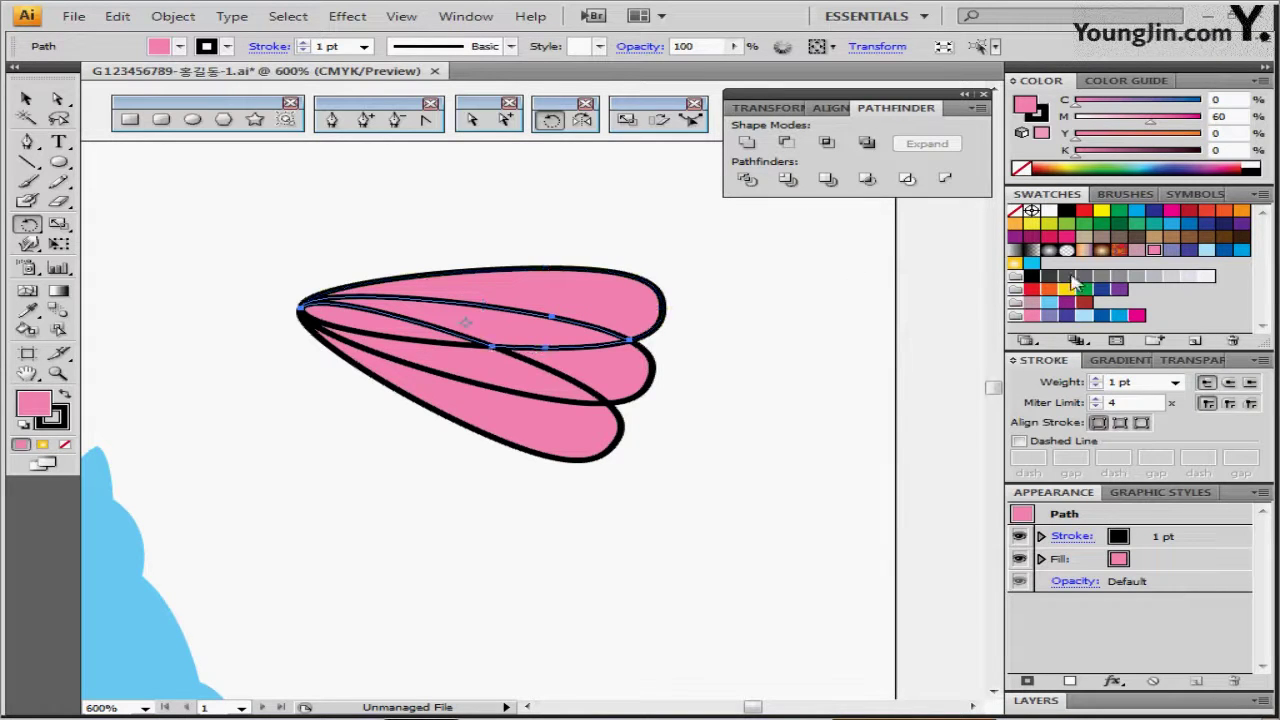
left_click(1047, 316)
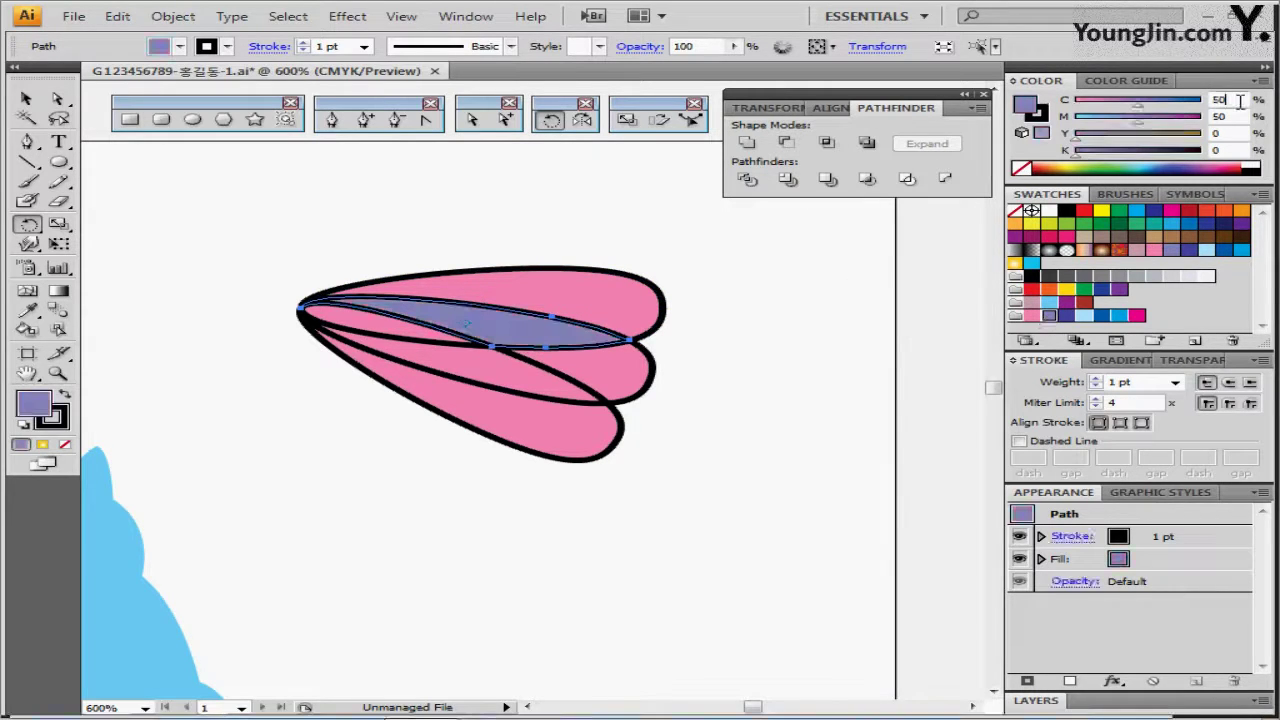
left_click(1238, 116)
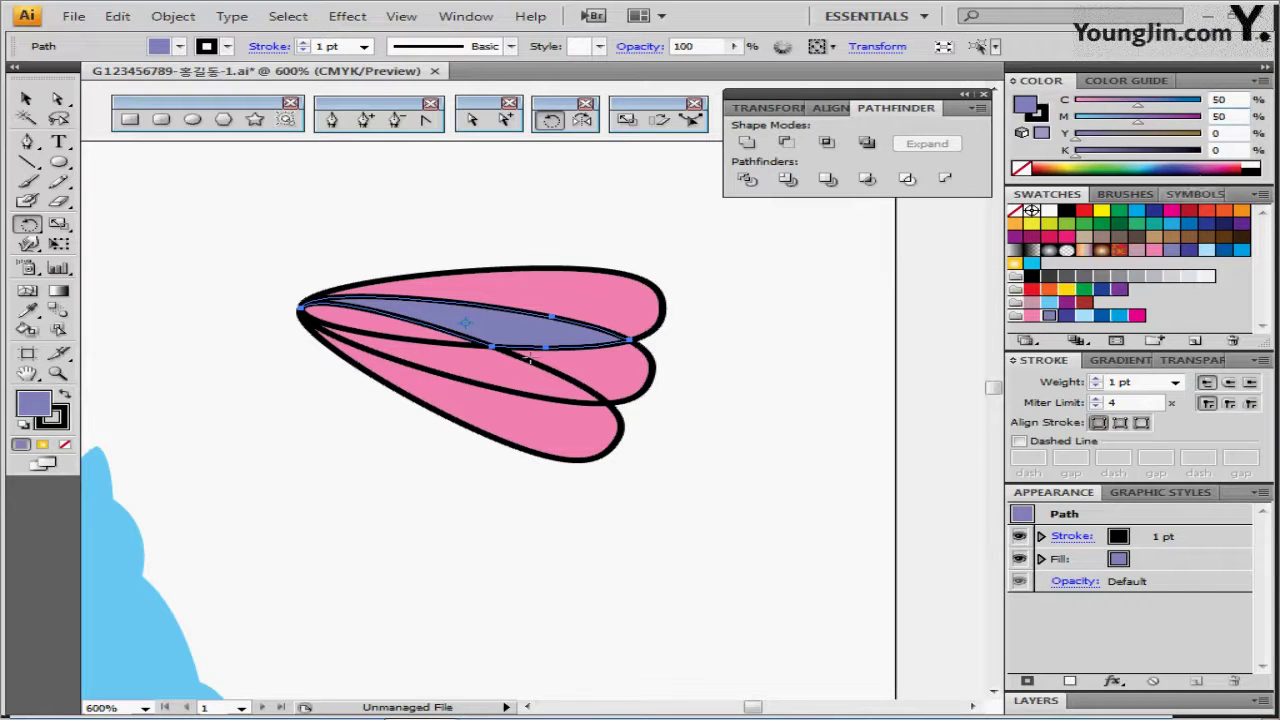
left_click(420, 330)
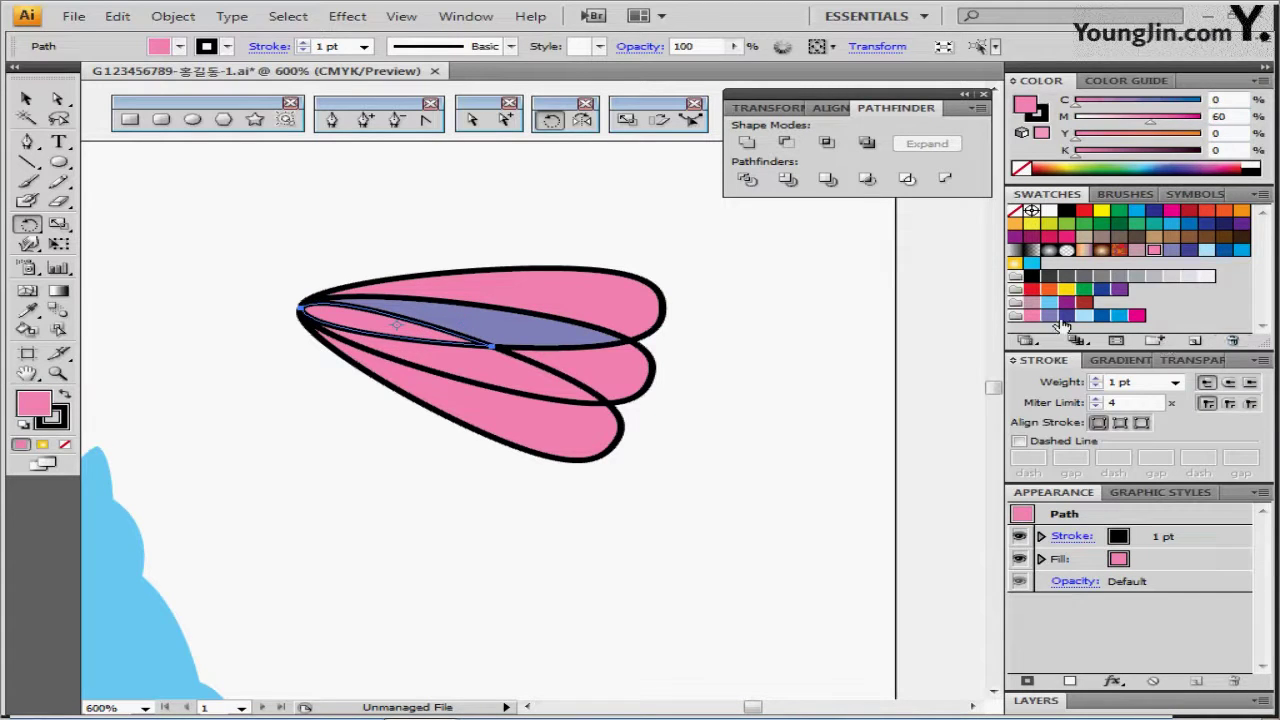
left_click(1066, 316)
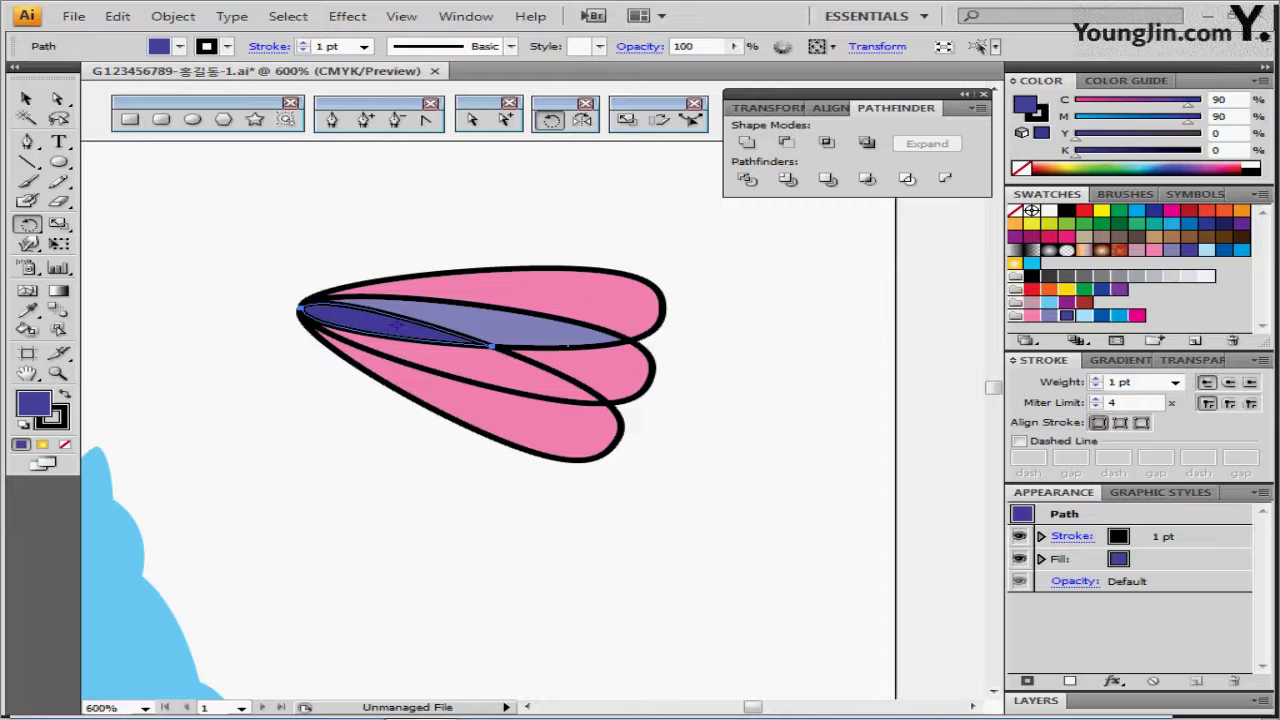
- Fill the middle petal's outer end with C 30, its overlap with the lowest petal with C 100 M 70, and the lowest area with C 100 M 10
left_click(603, 368)
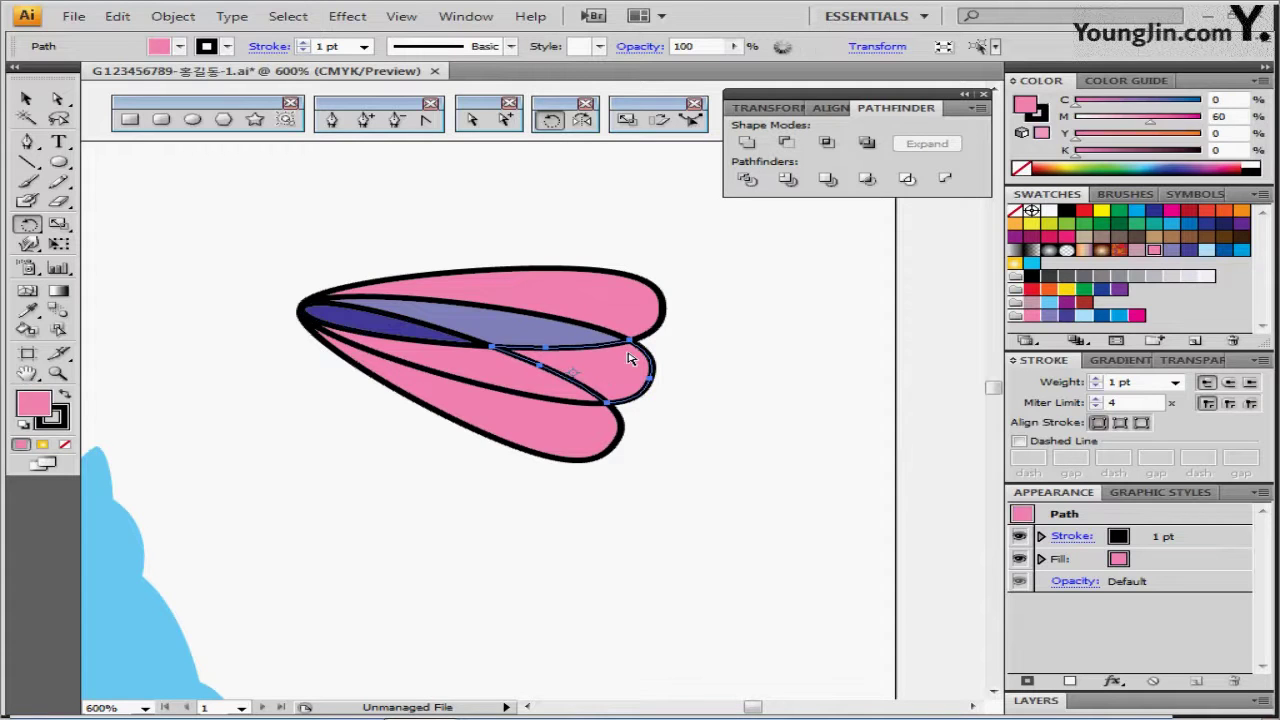
left_click(1080, 315)
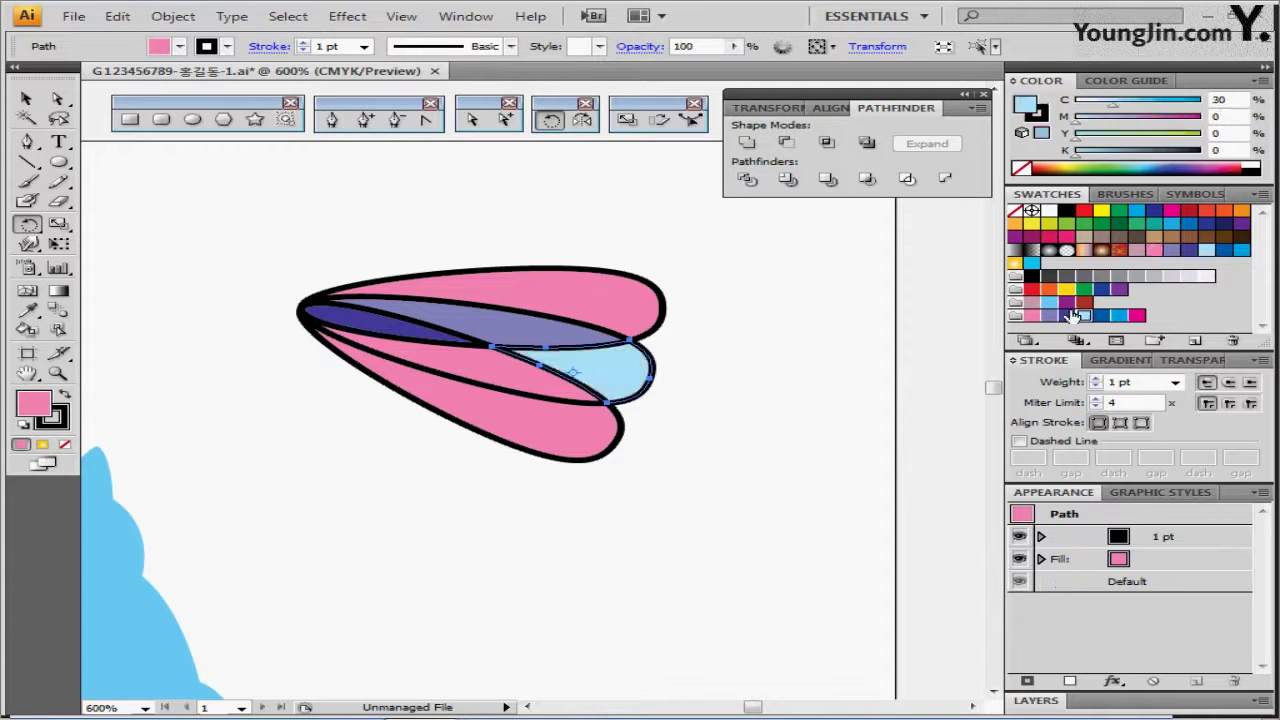
left_click(514, 380)
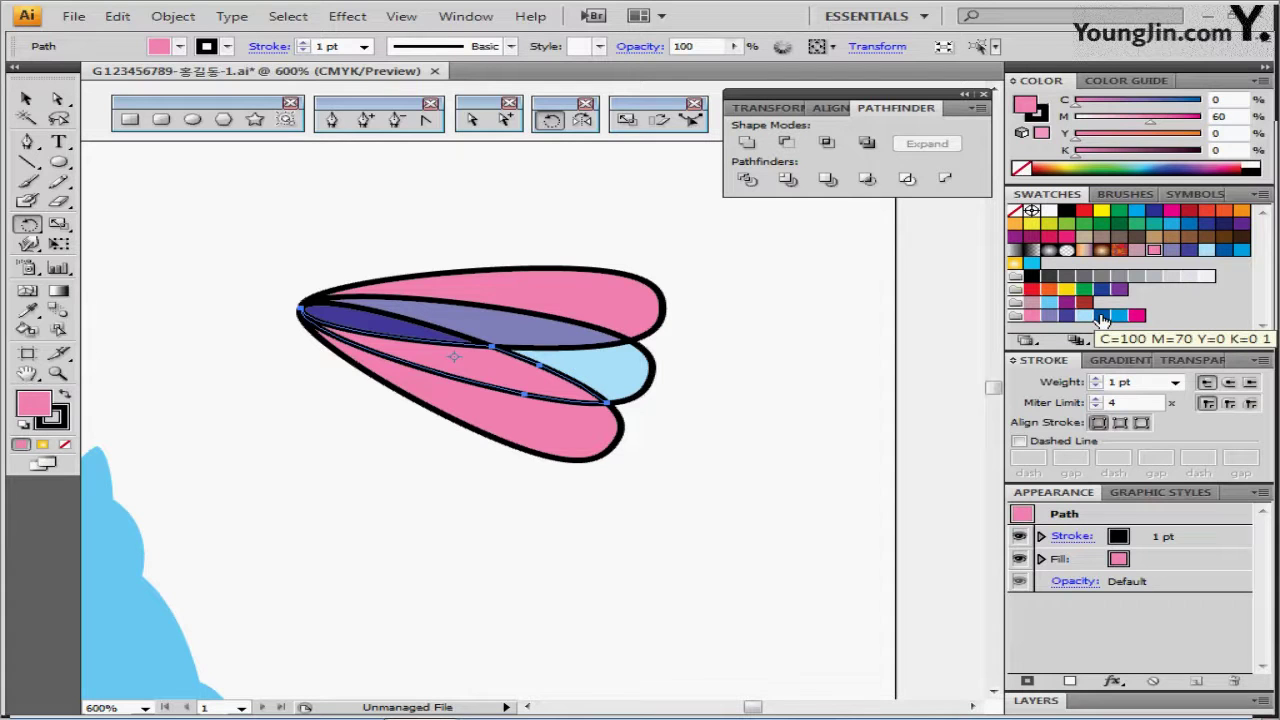
left_click(1083, 315)
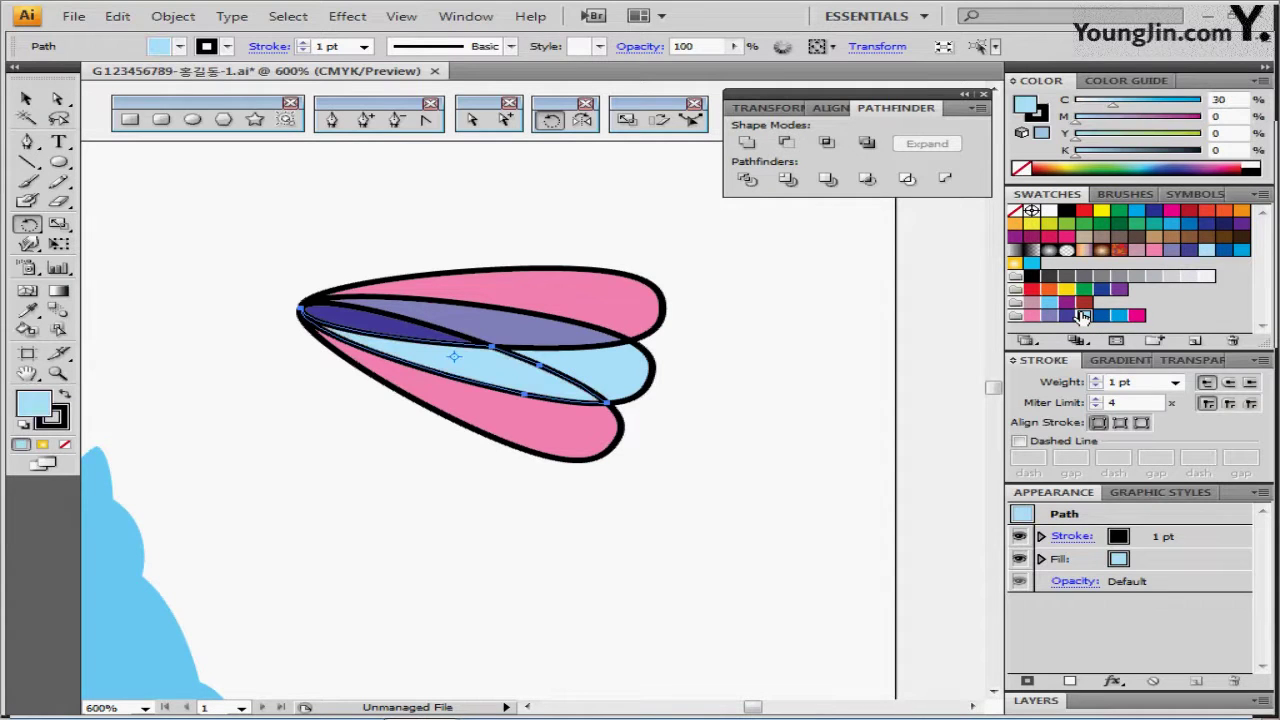
key("ctrl+z")
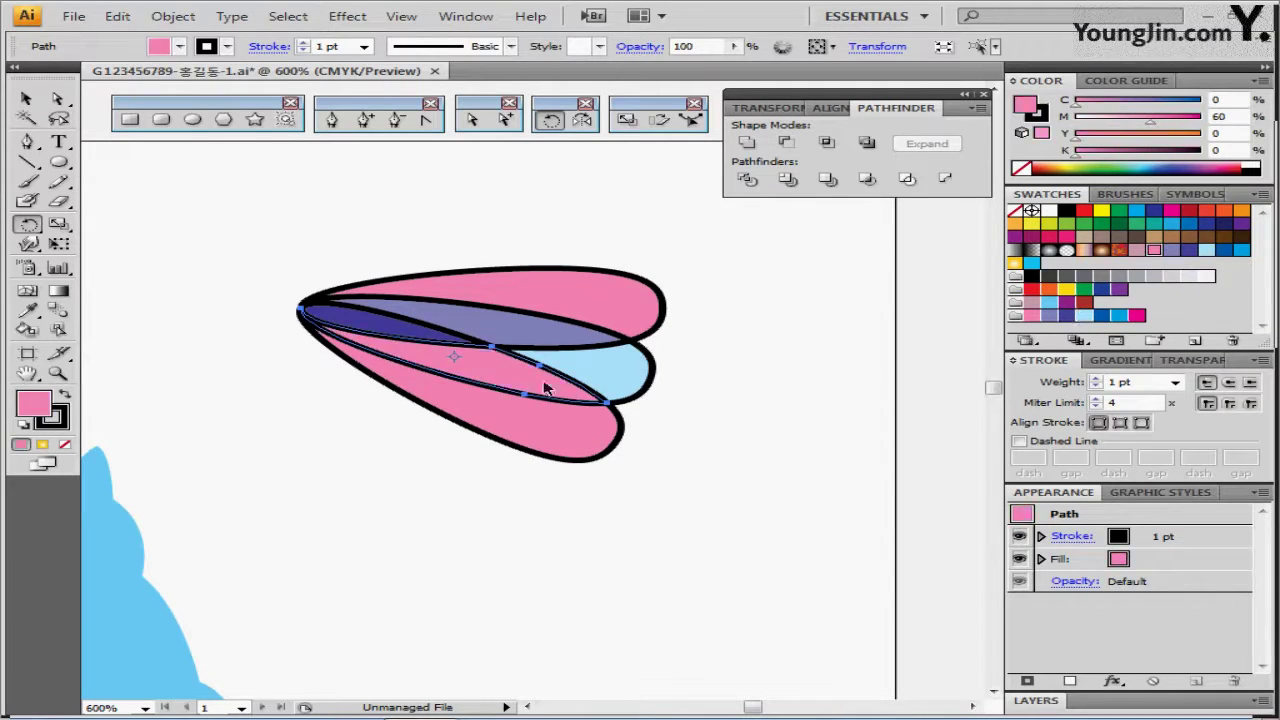
left_click(1101, 316)
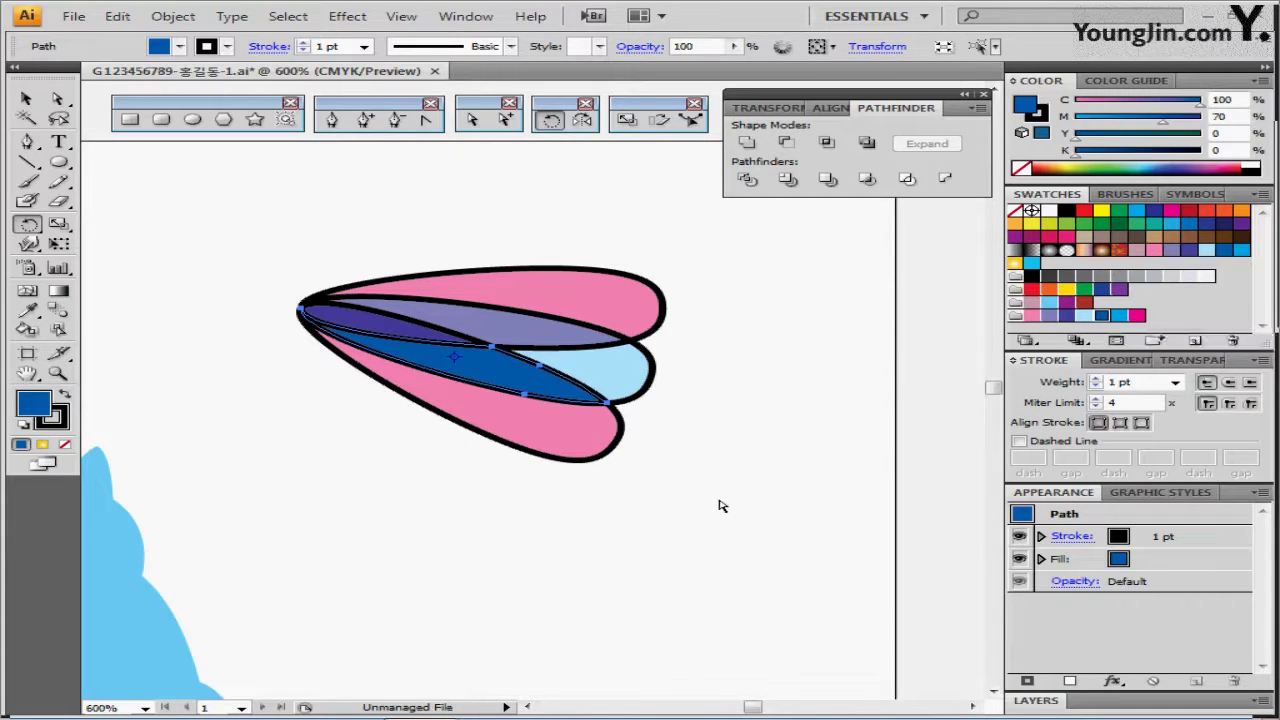
left_click(562, 448)
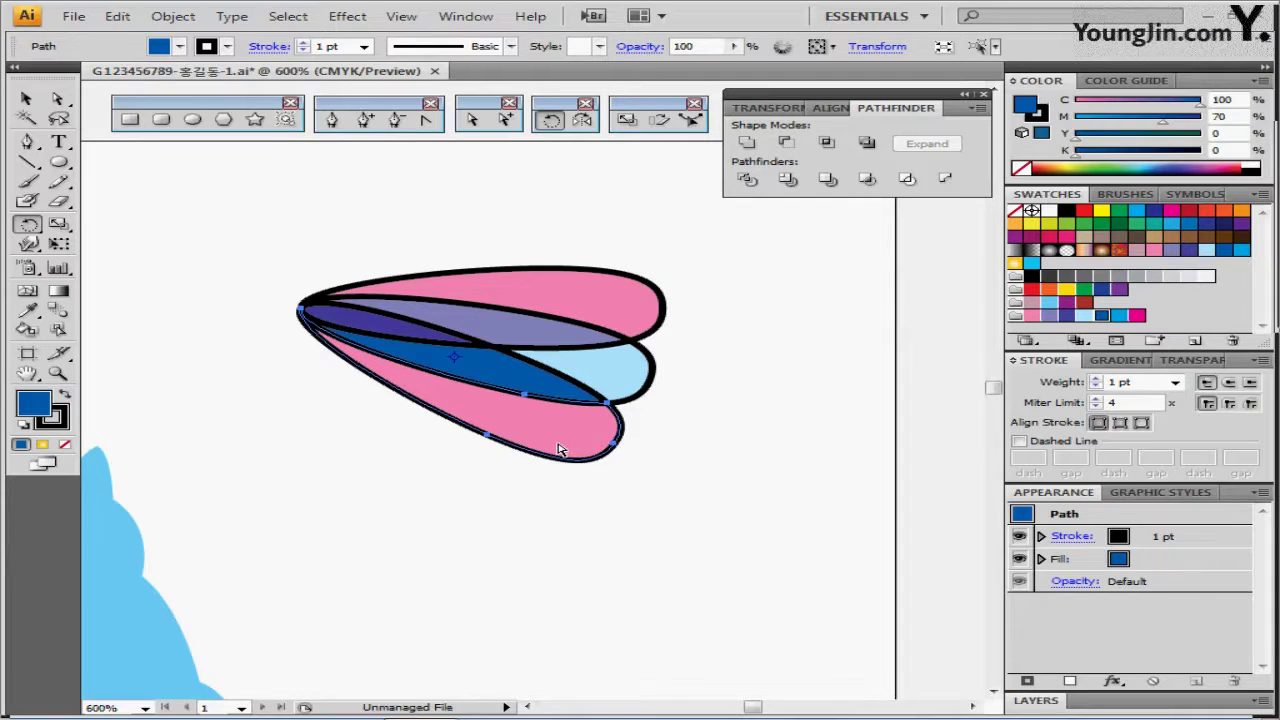
left_click(1121, 316)
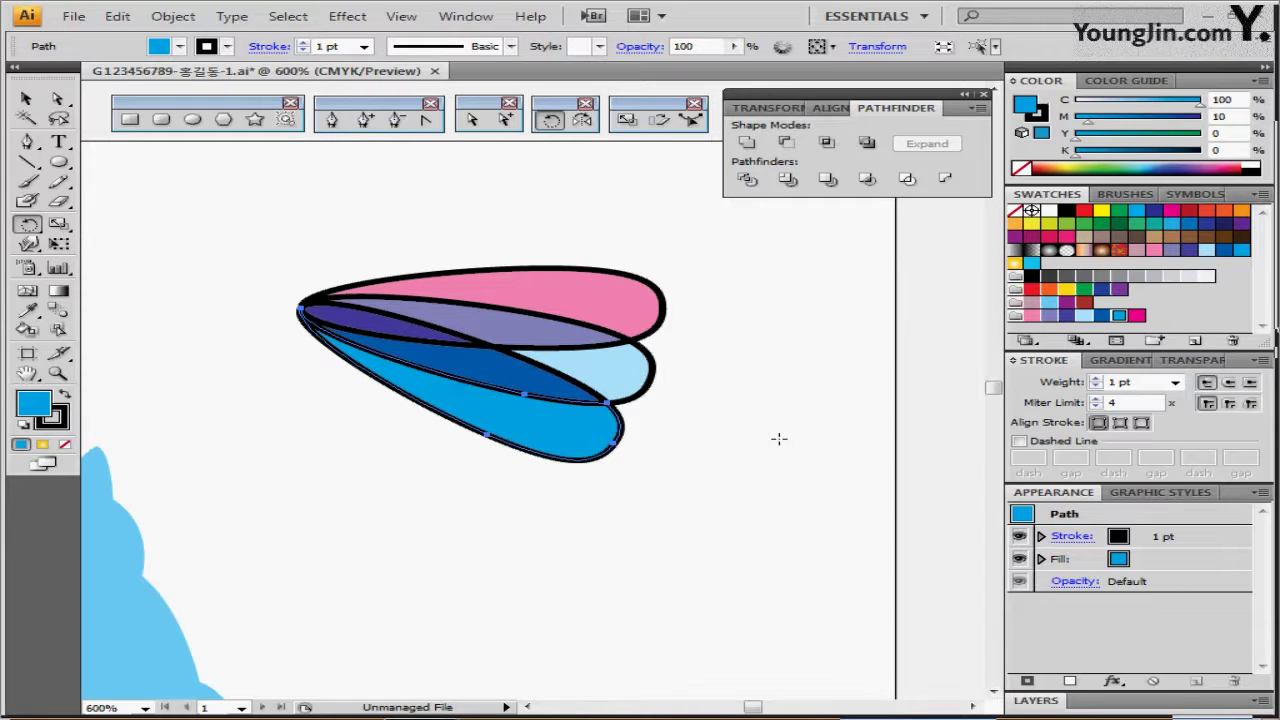
- Remove the black stroke from all the petal areas and clear the selection
mouse_move(283, 243)
left_mouse_down()
mouse_move(508, 366)
mouse_move(290, 335)
left_mouse_up()
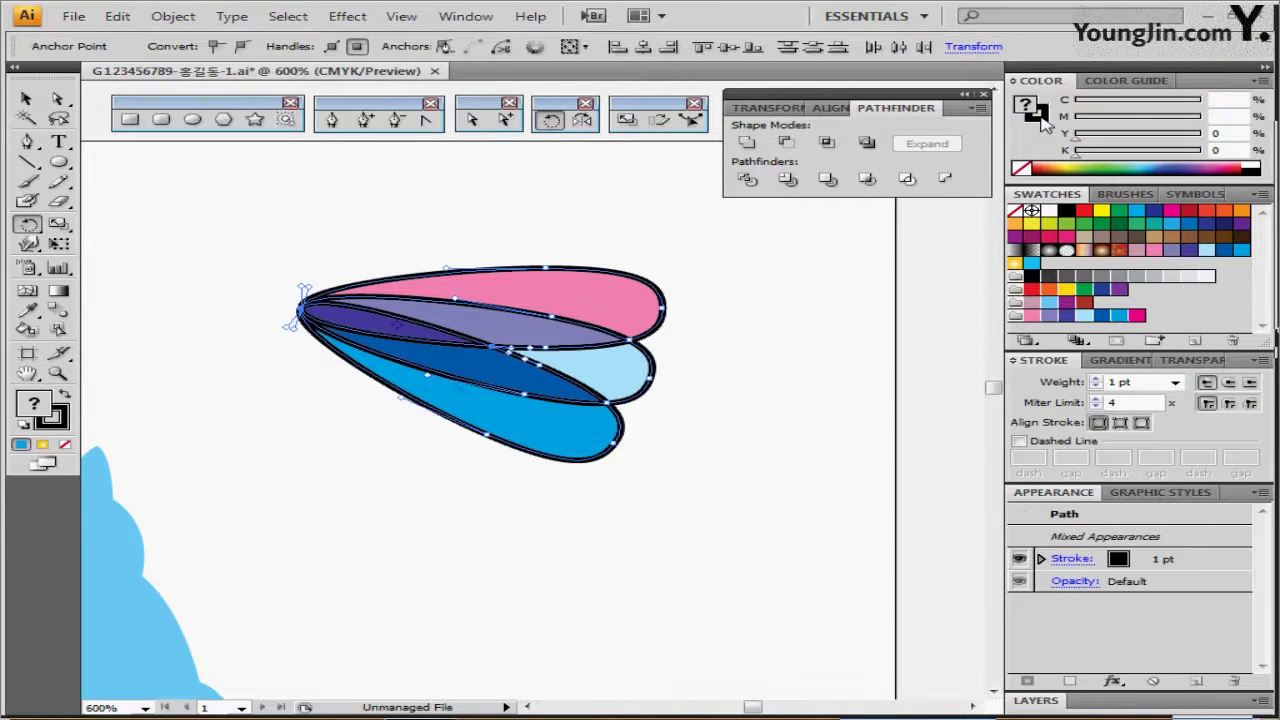
left_click(1020, 168)
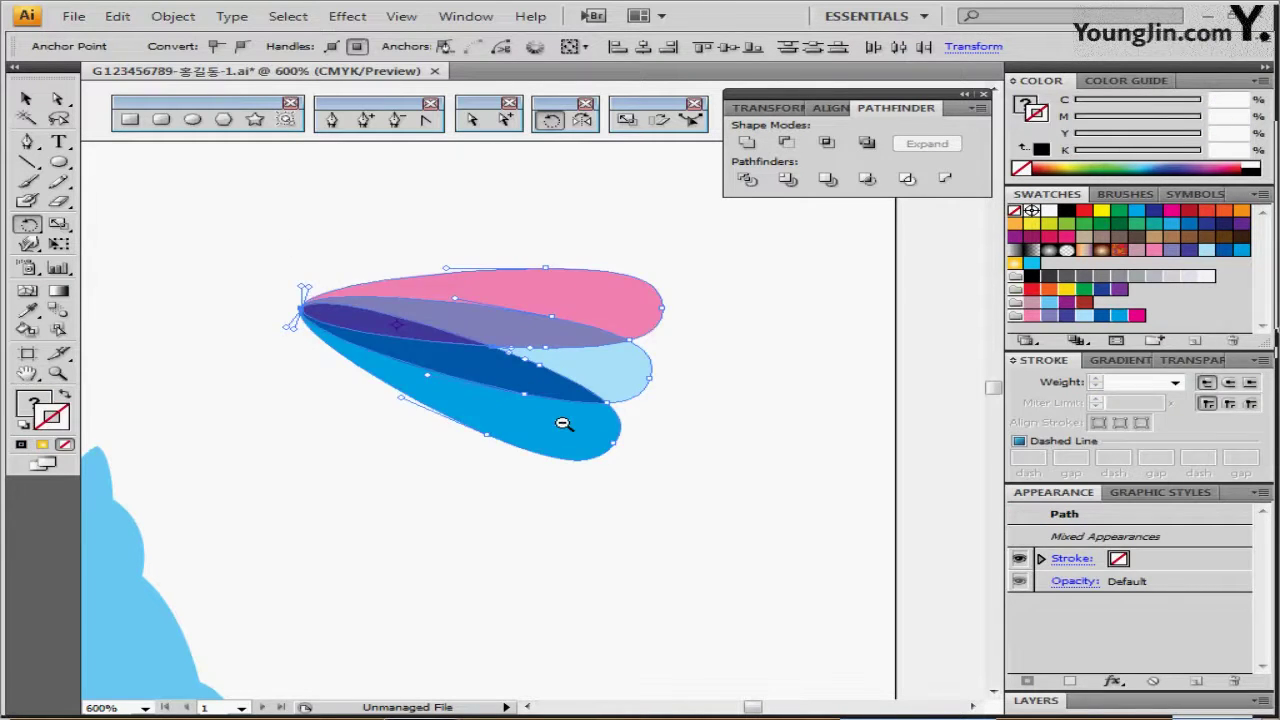
left_click(563, 423, "ctrl+alt")
left_click(575, 408, "ctrl+alt")
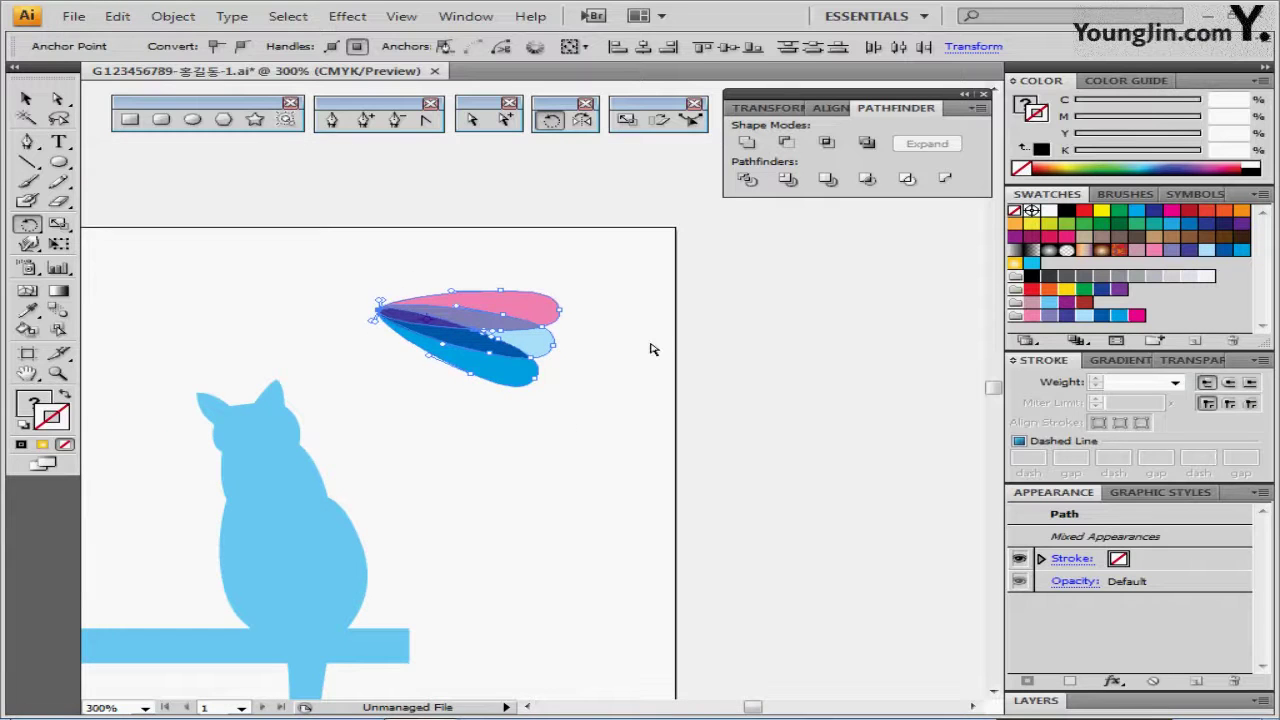
key("ctrl+shift+a")
key("ctrl+plus")
left_click_drag(471, 374, 531, 334)
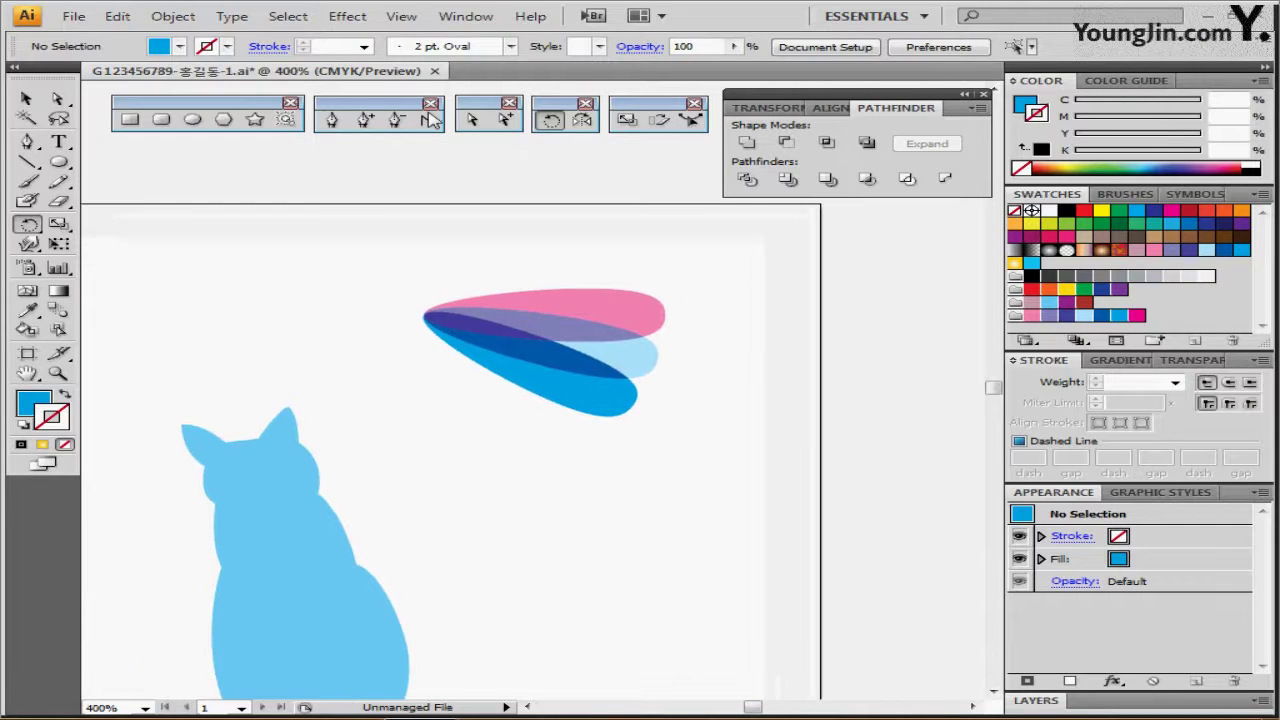
- Create an 8-point star with radii of 3 mm and 1.5 mm and place it over the petals' narrow tip
left_click(256, 120)
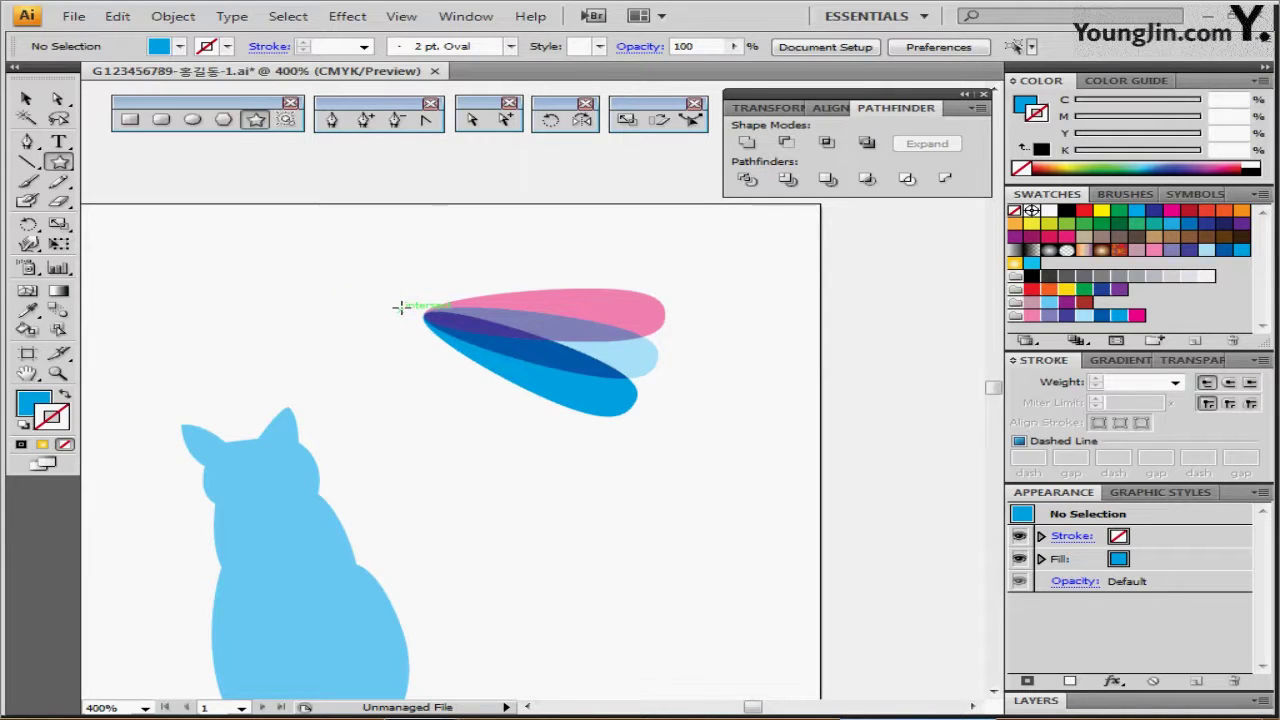
left_click(399, 307)
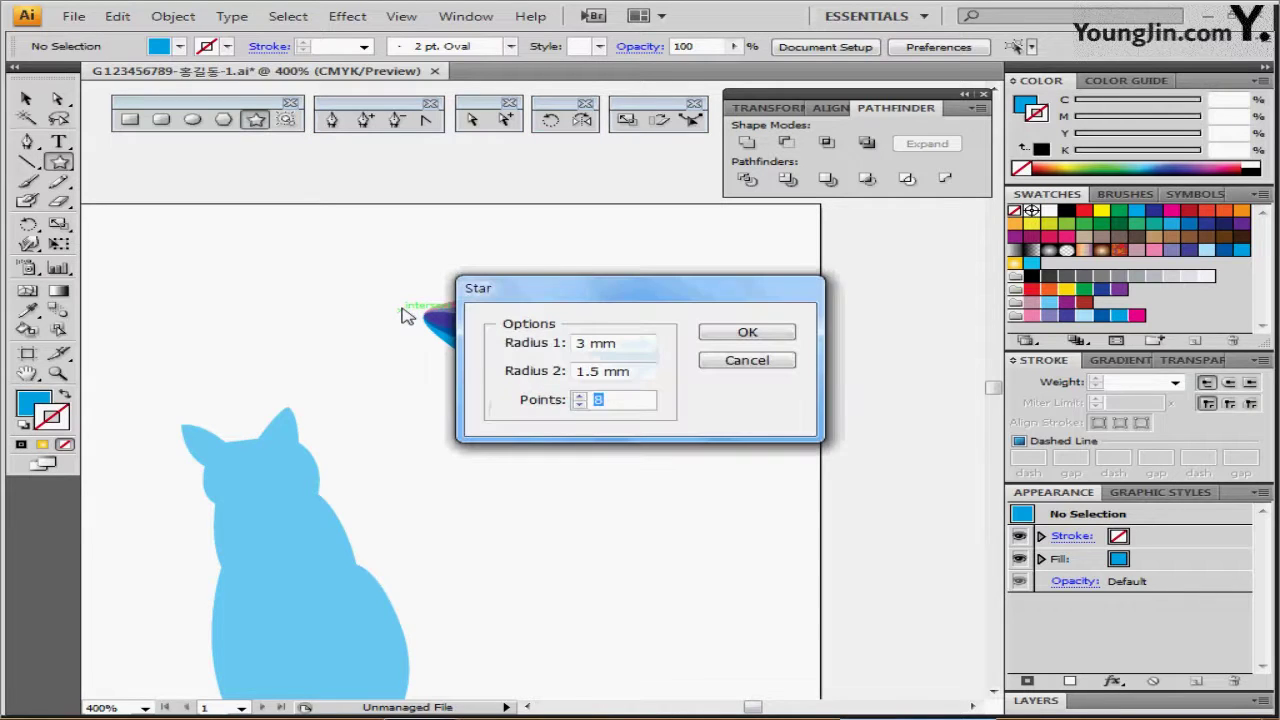
key("Tab")
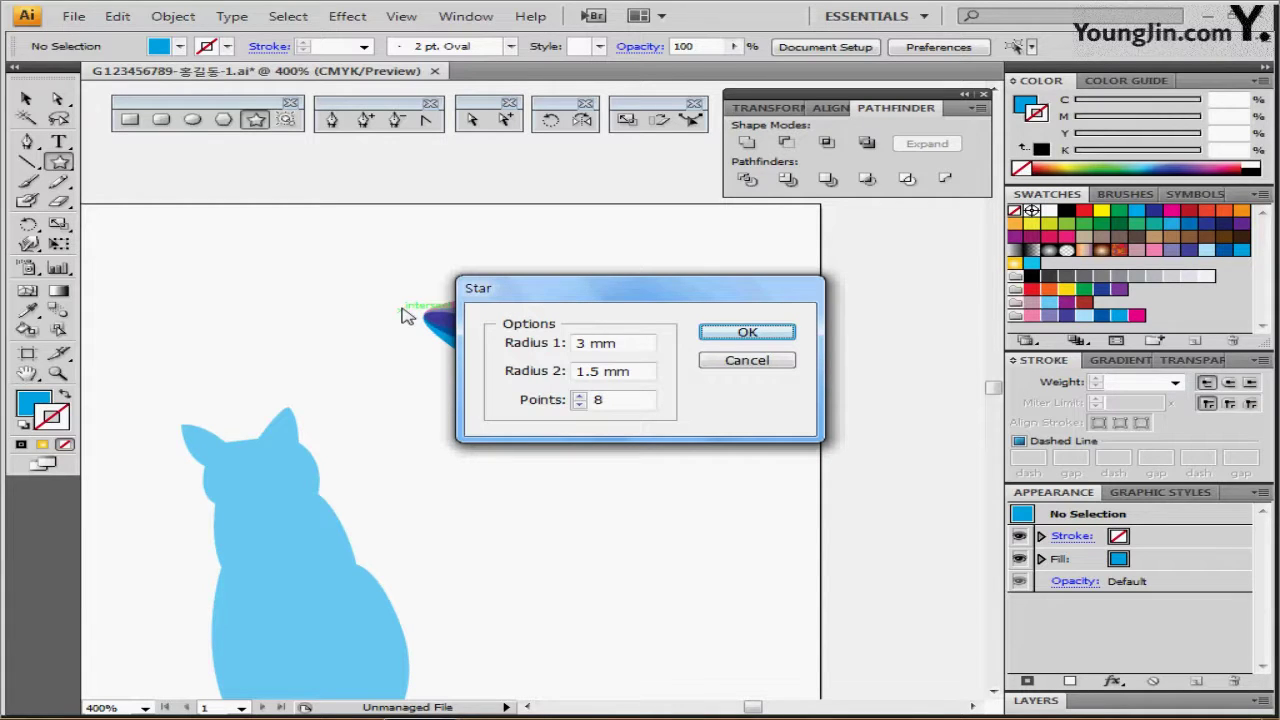
left_click(735, 336)
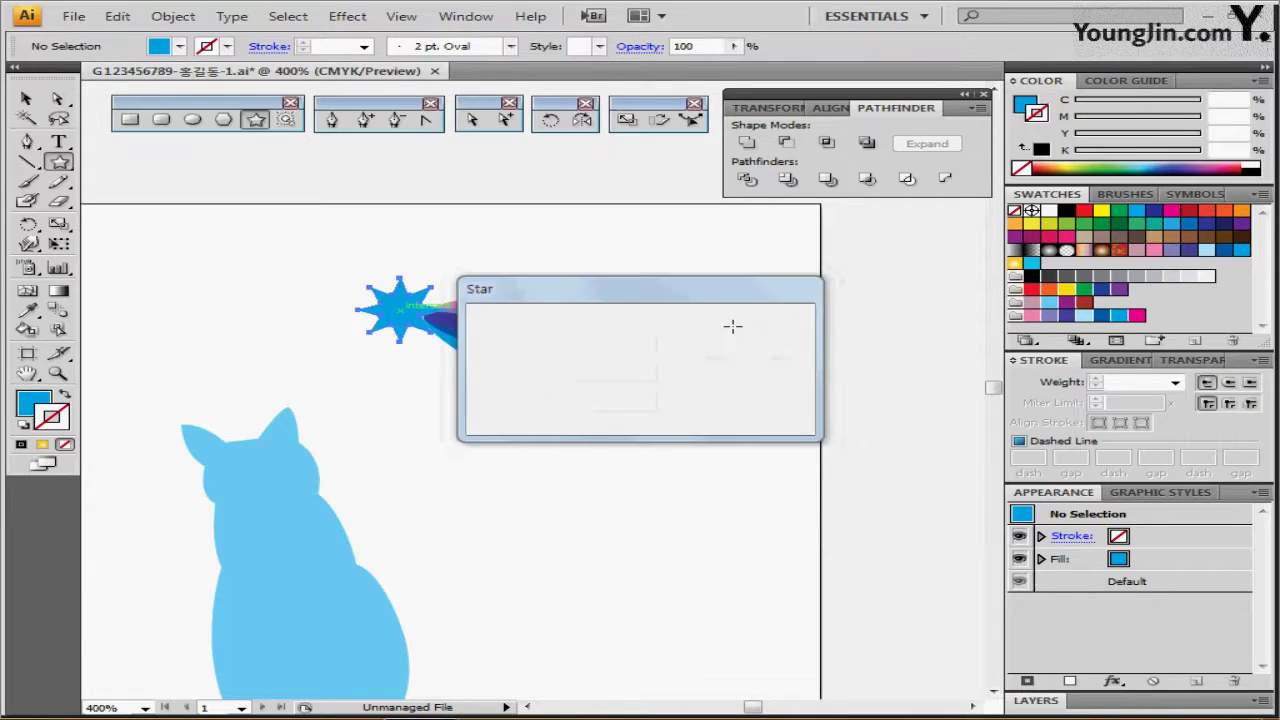
left_click_drag(390, 318, 398, 323)
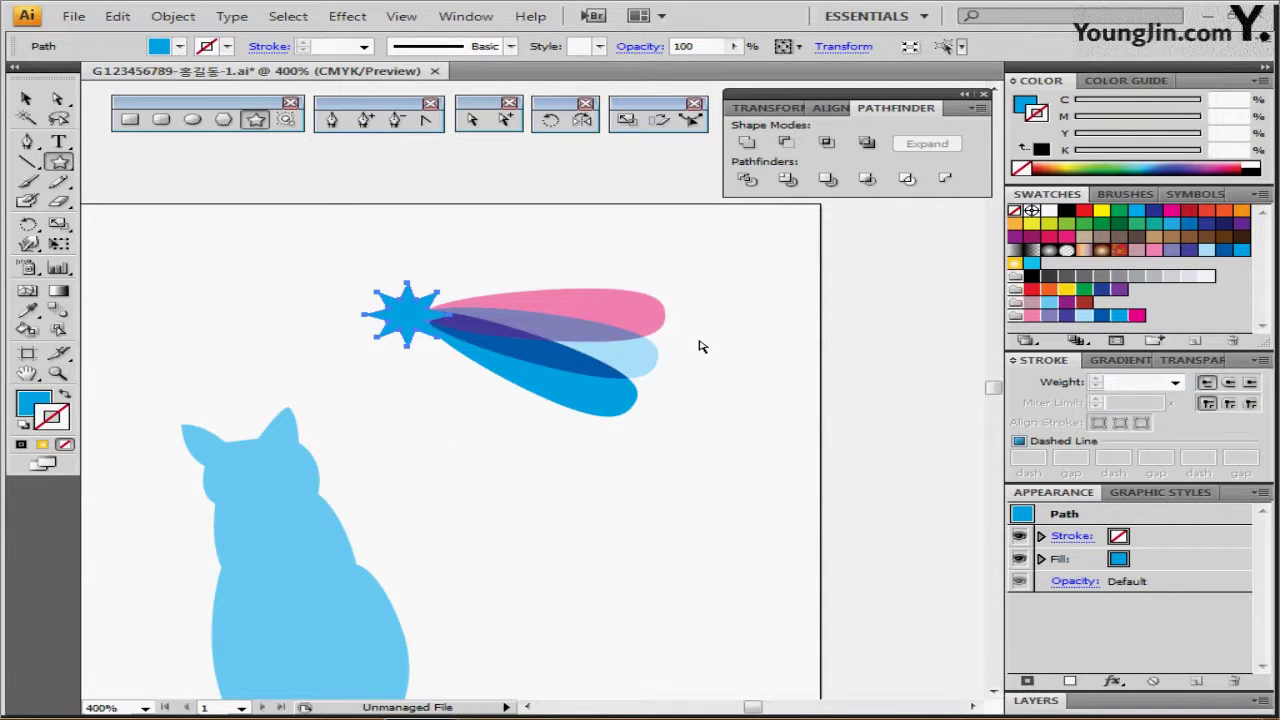
- Fill the star with the white-to-yellow radial gradient swatch and check the colour values of both gradient stops
left_click(1026, 106)
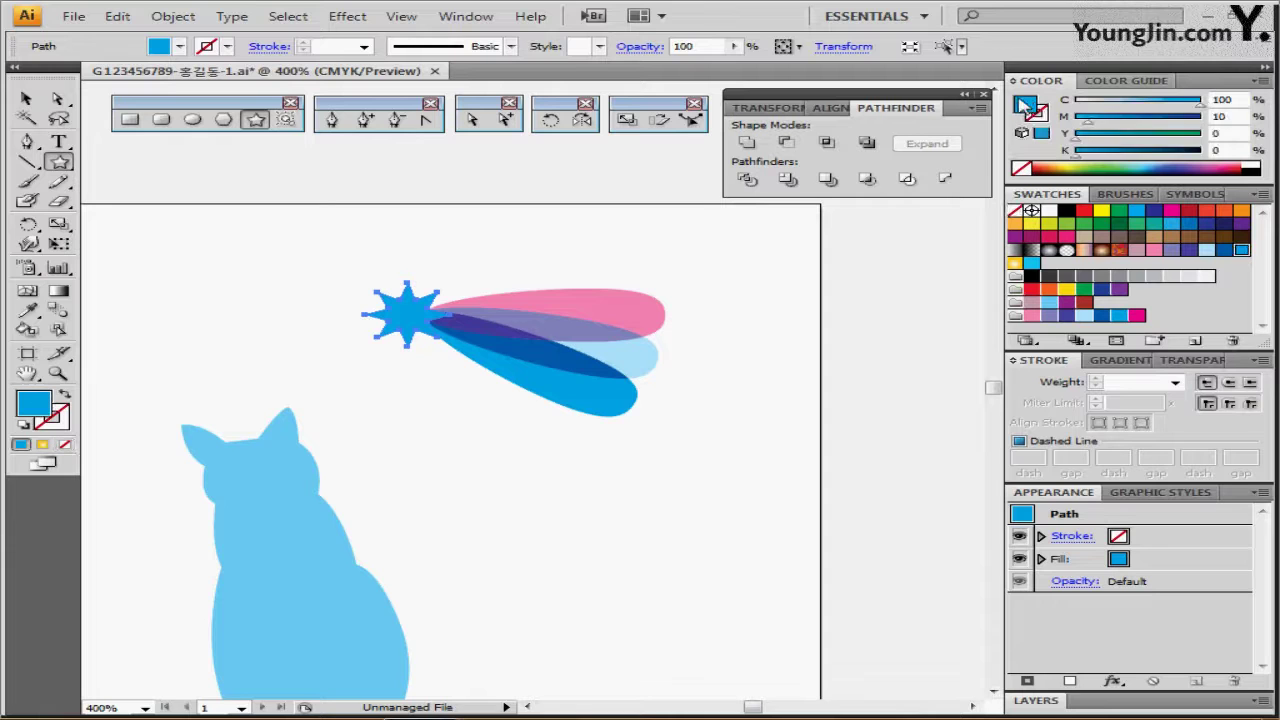
left_click(1014, 265)
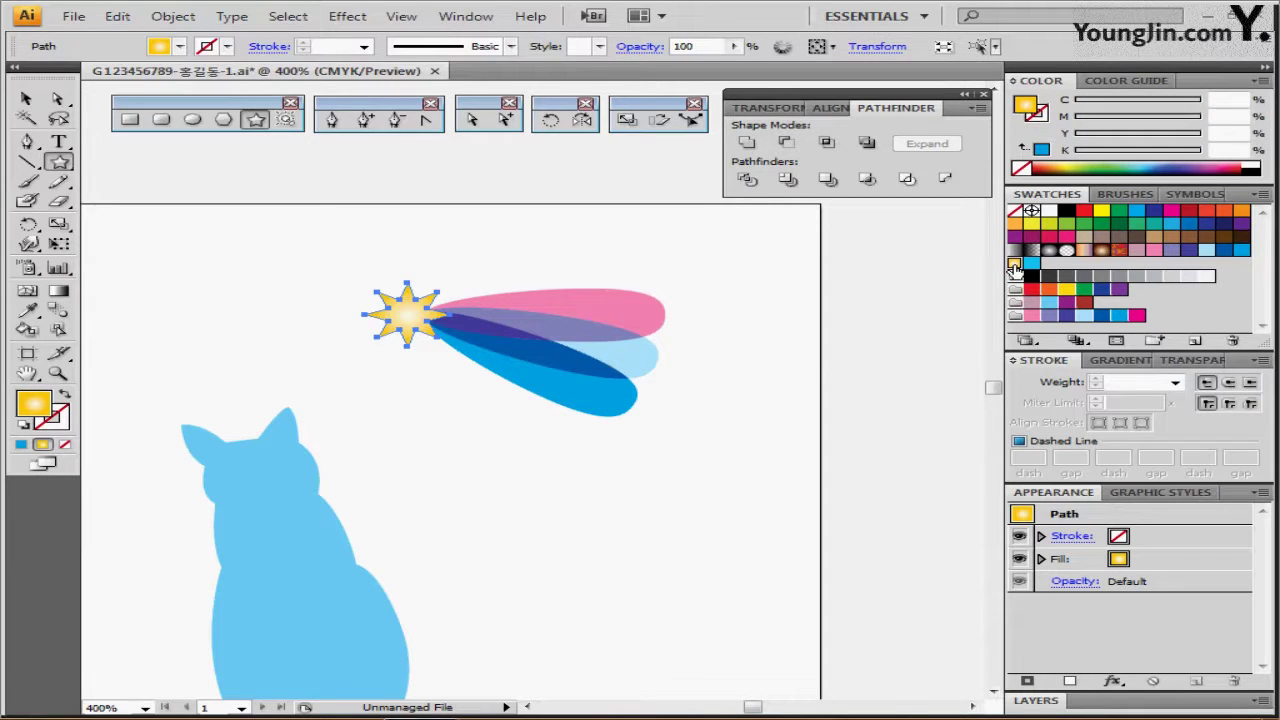
left_click(1118, 361)
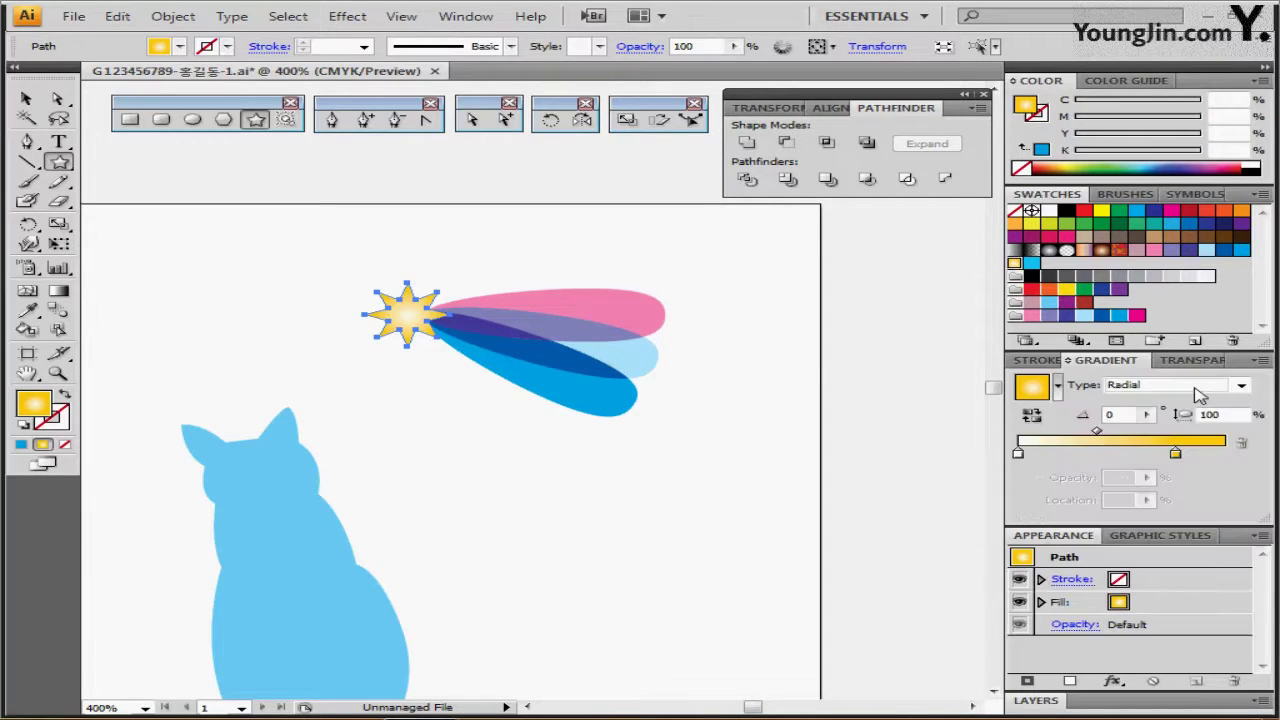
double_click(1019, 453)
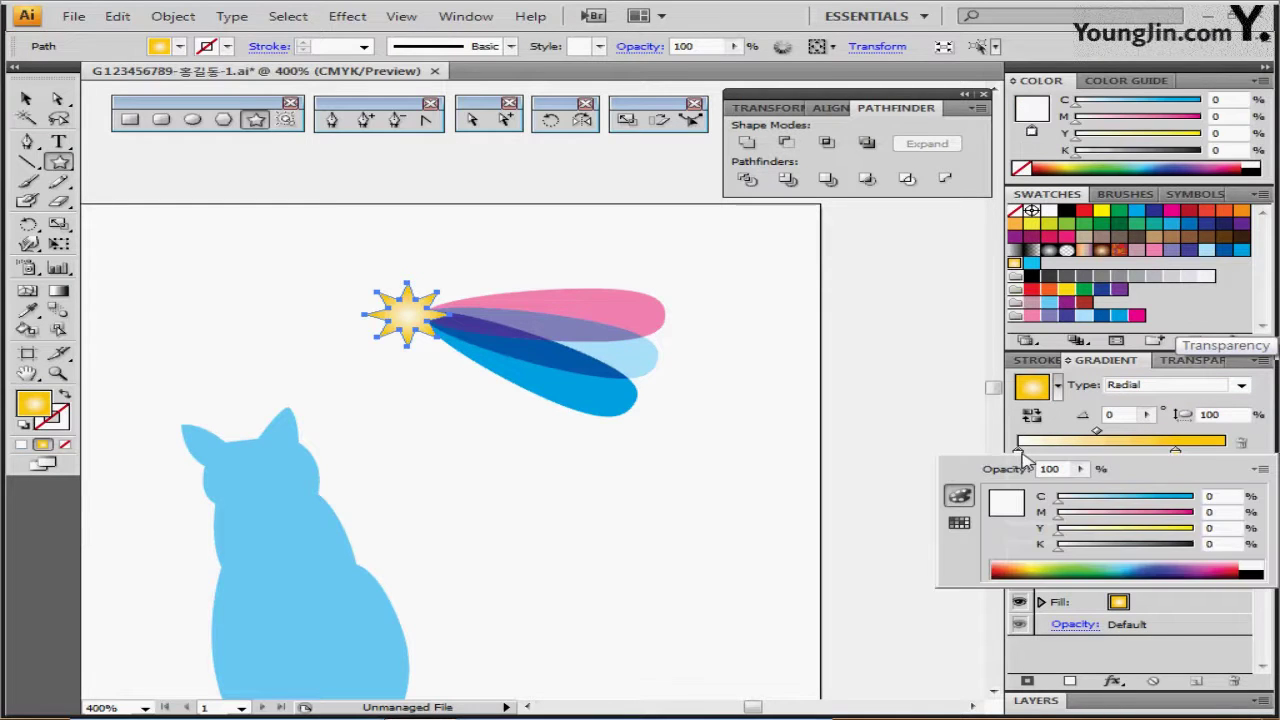
left_click(1176, 452)
double_click(1177, 454)
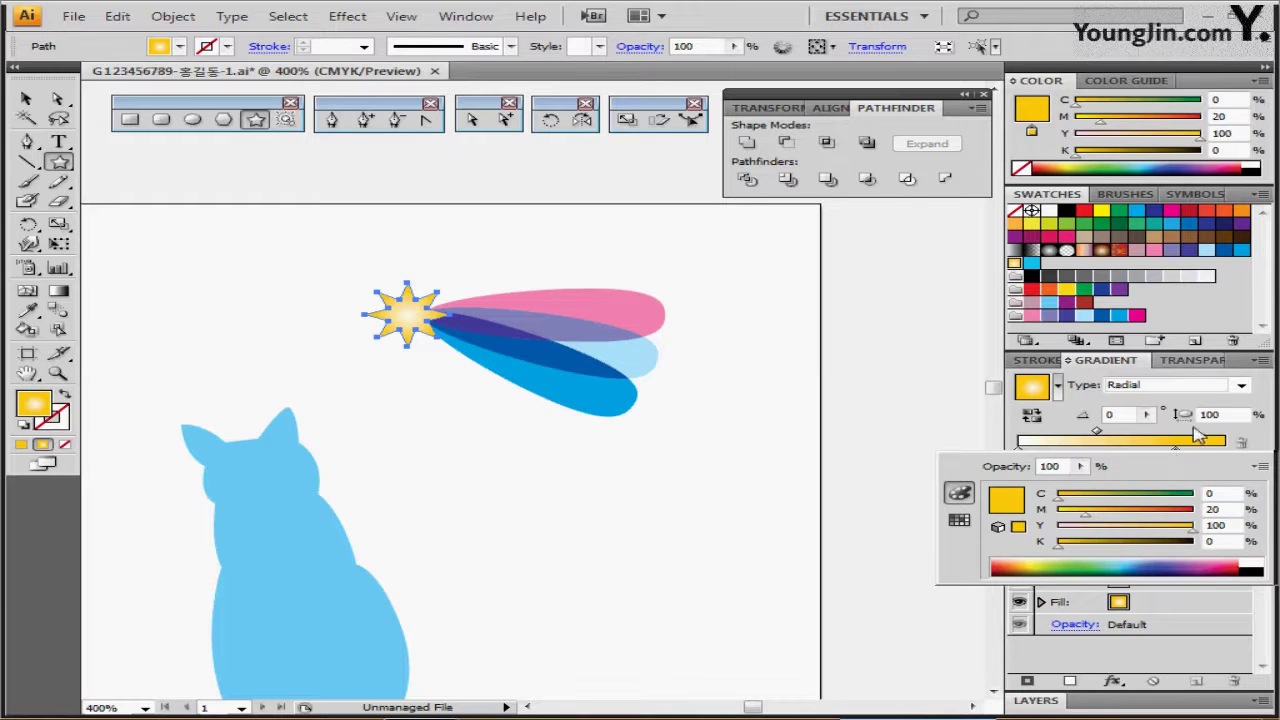
key("Escape")
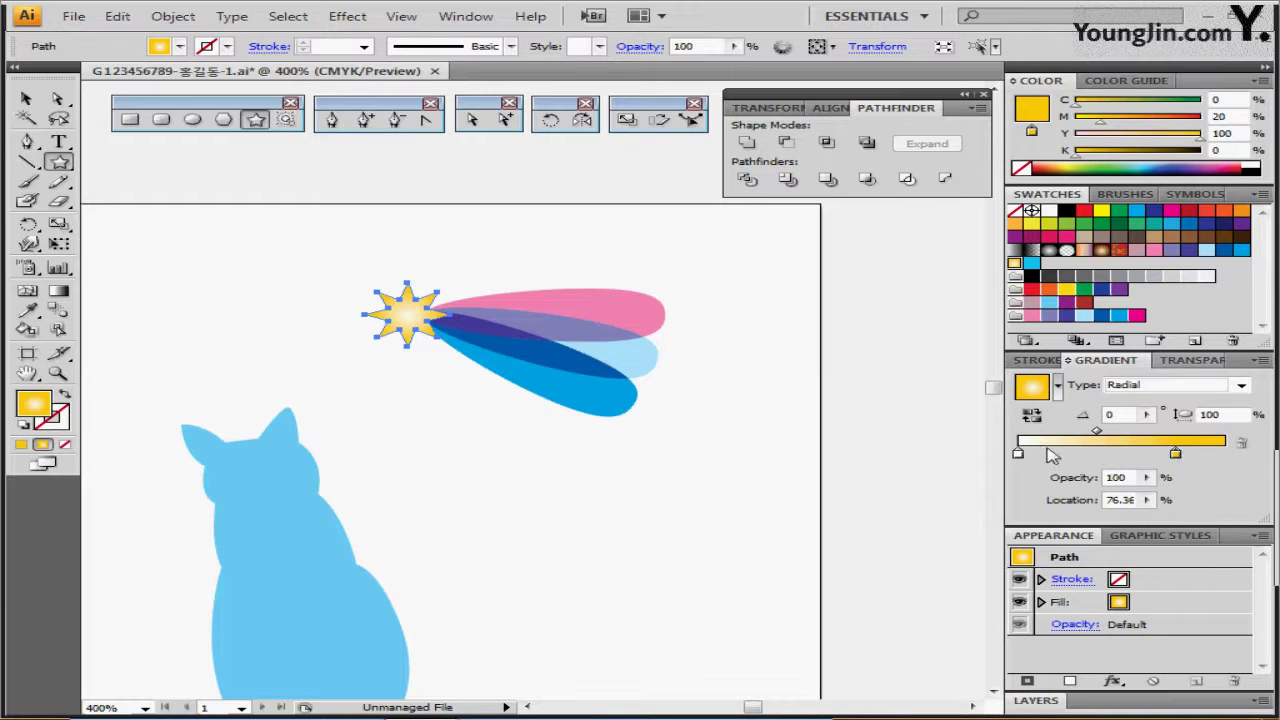
- Select the star together with all the petals and rotate them by -25°
left_click(622, 398)
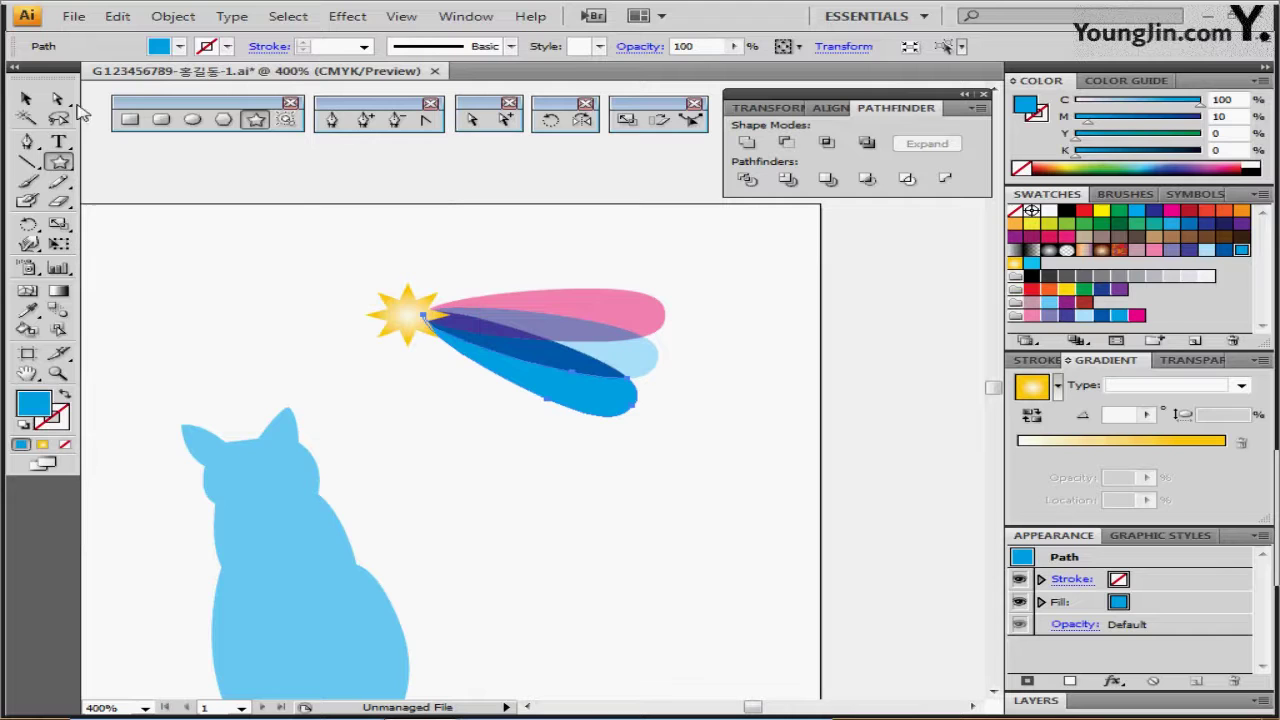
left_click(26, 98)
left_click_drag(349, 257, 514, 350)
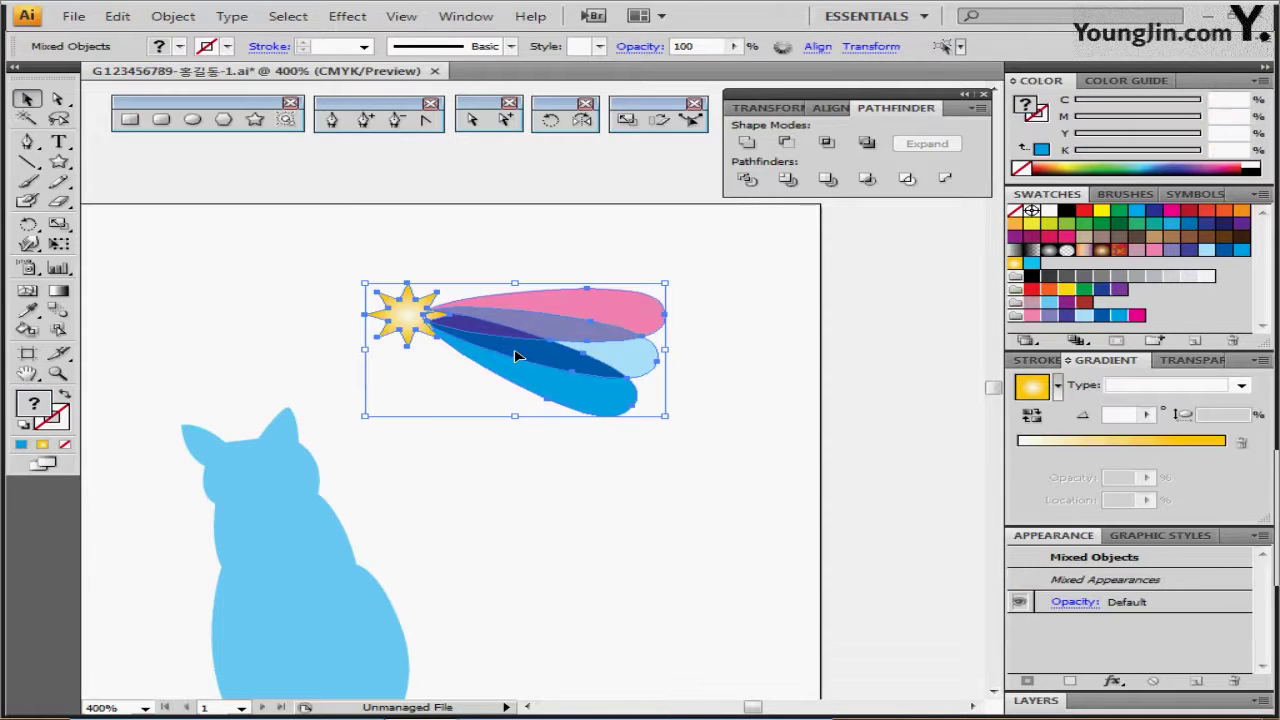
double_click(551, 118)
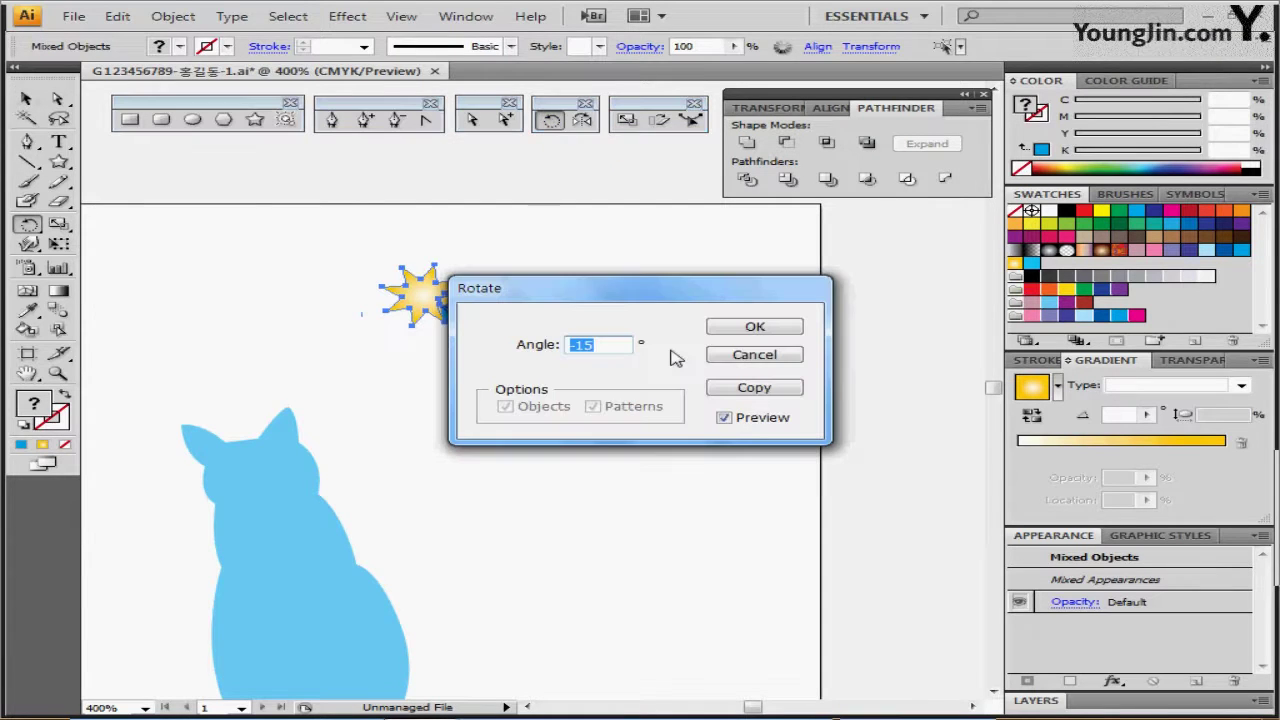
type("-25")
left_click(755, 327)
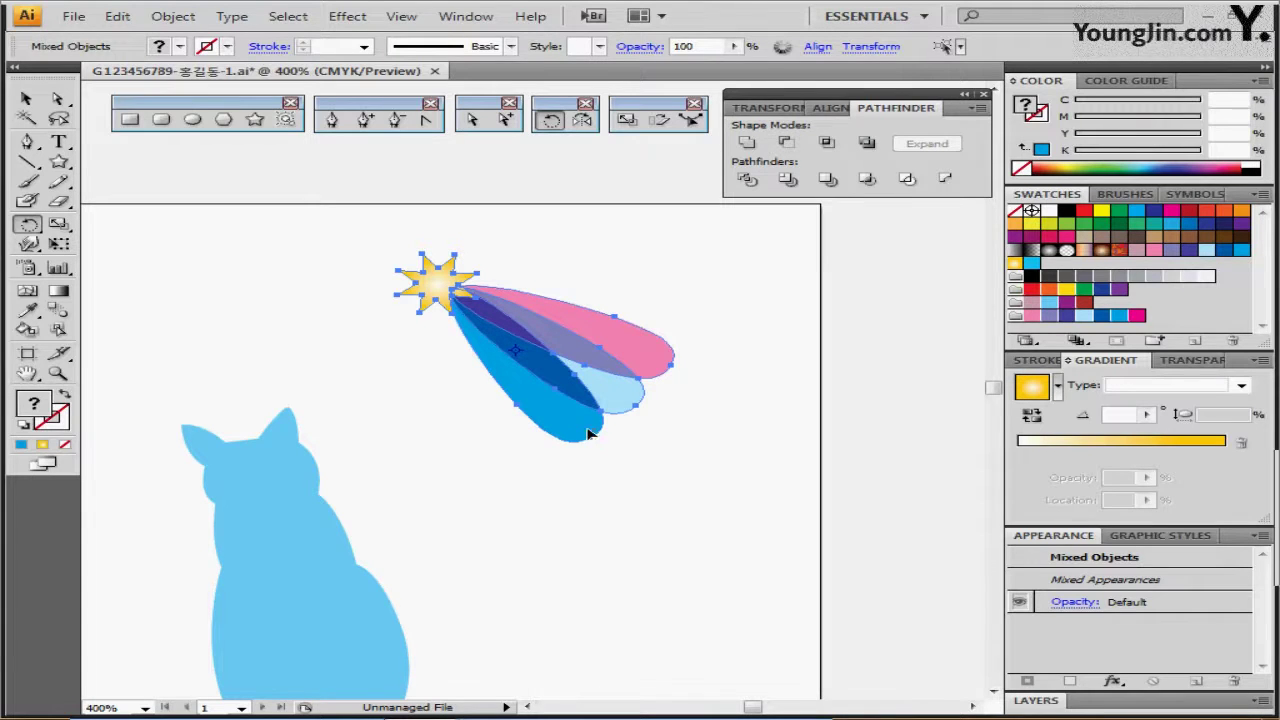
- Move the star and its petals onto the upper end of the arc guide, hide the bounding box and clear the selection
left_click_drag(590, 432, 637, 423)
key("ctrl+minus")
key("v")
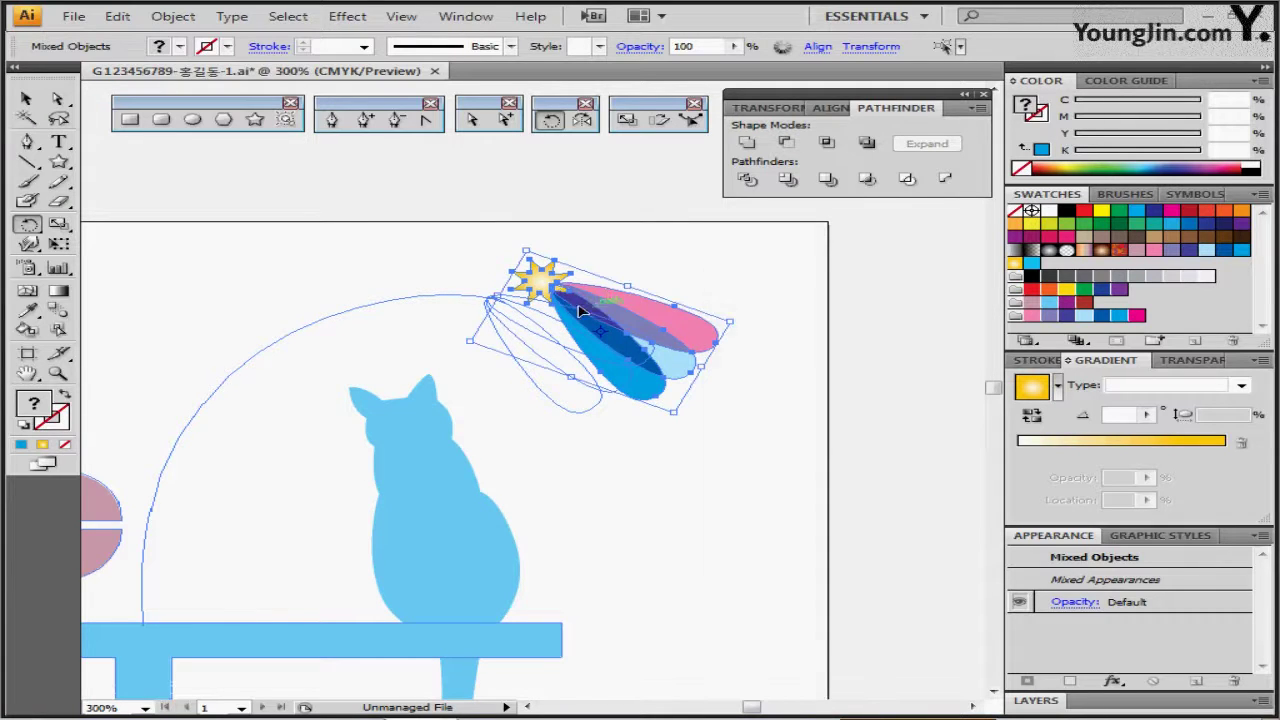
left_click_drag(590, 304, 534, 318)
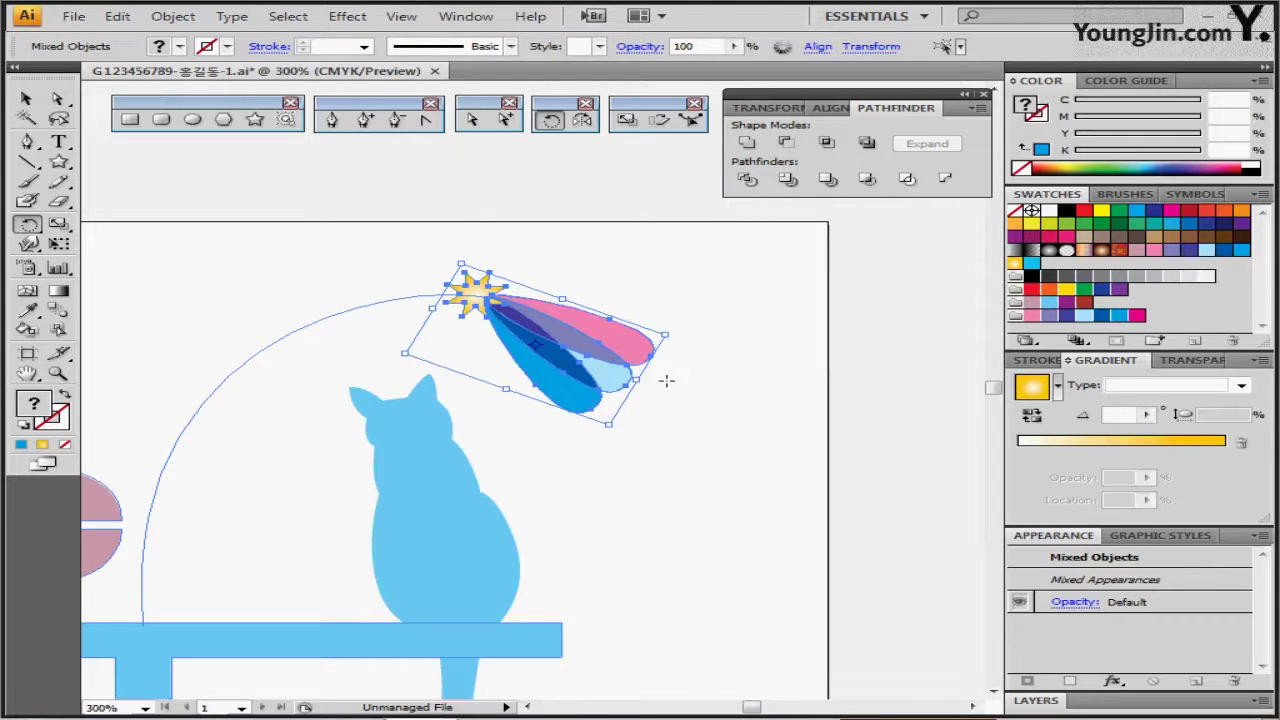
key("ctrl+shift+b")
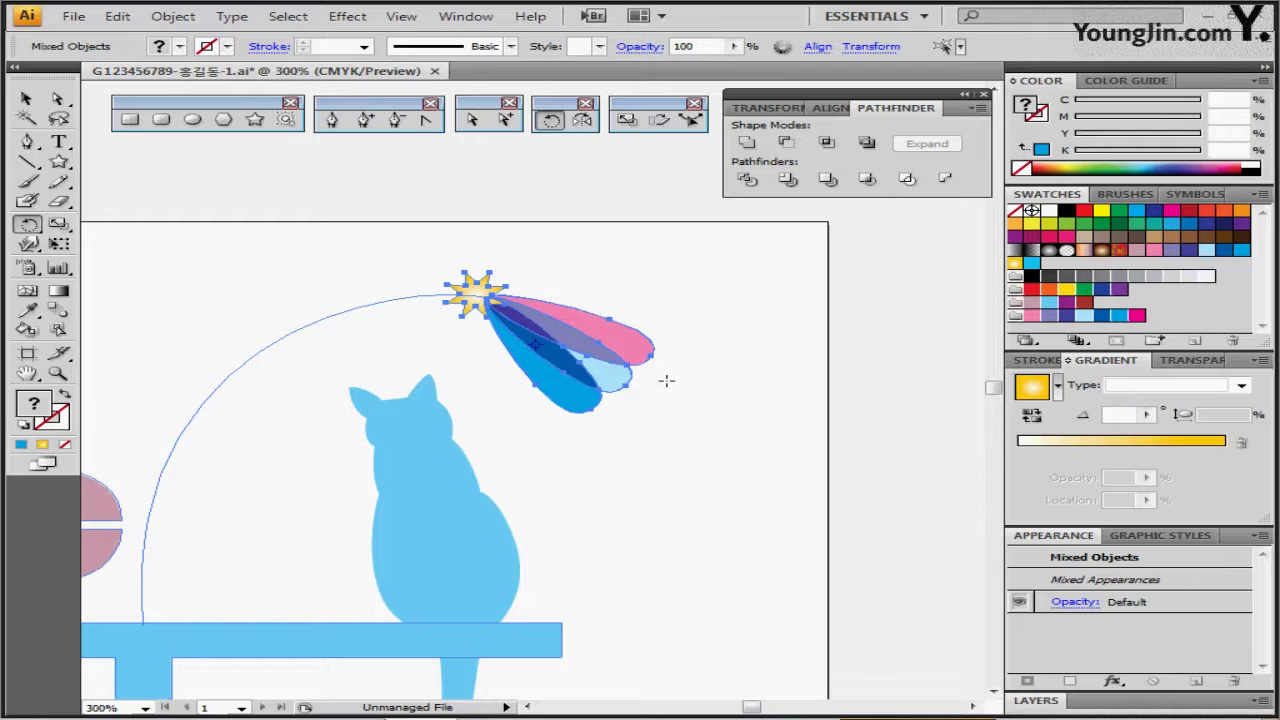
left_click_drag(600, 414, 714, 350)
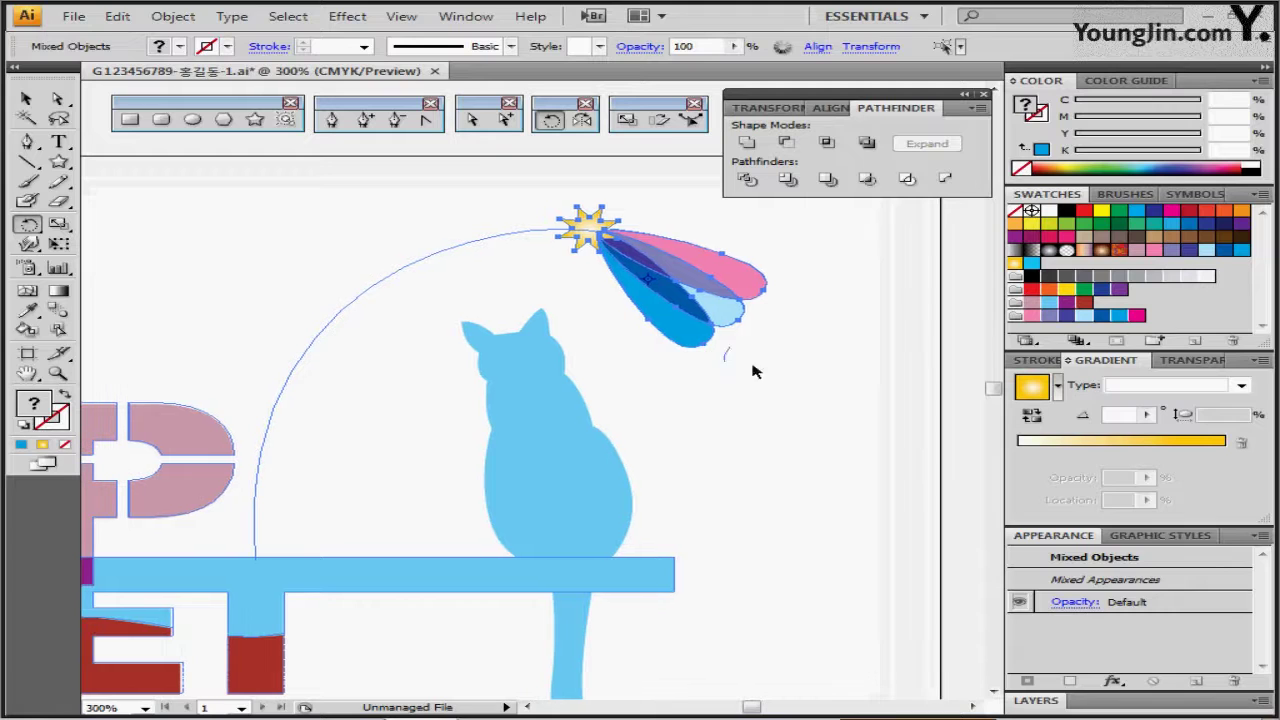
key("ctrl+shift+a")
- Set up the Pen tool with no fill and a light blue stroke of C 70, M 0, Y 0, K 0
left_click(332, 120)
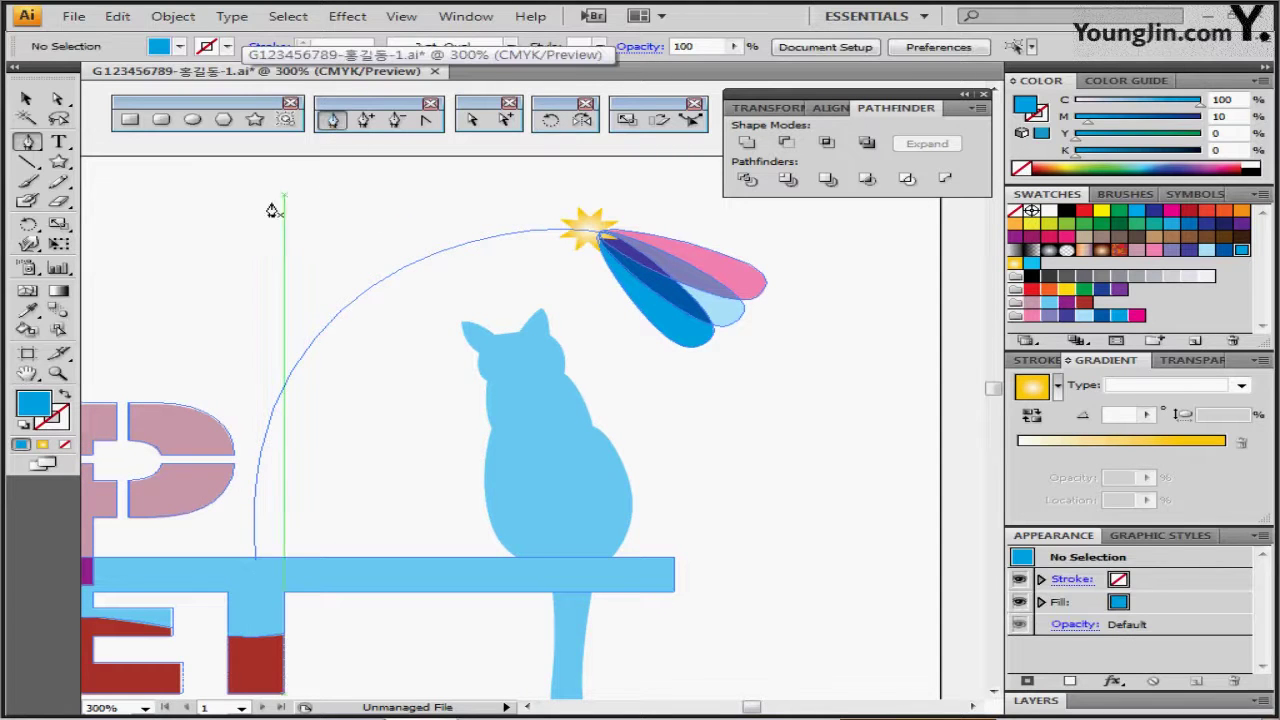
left_click(66, 395)
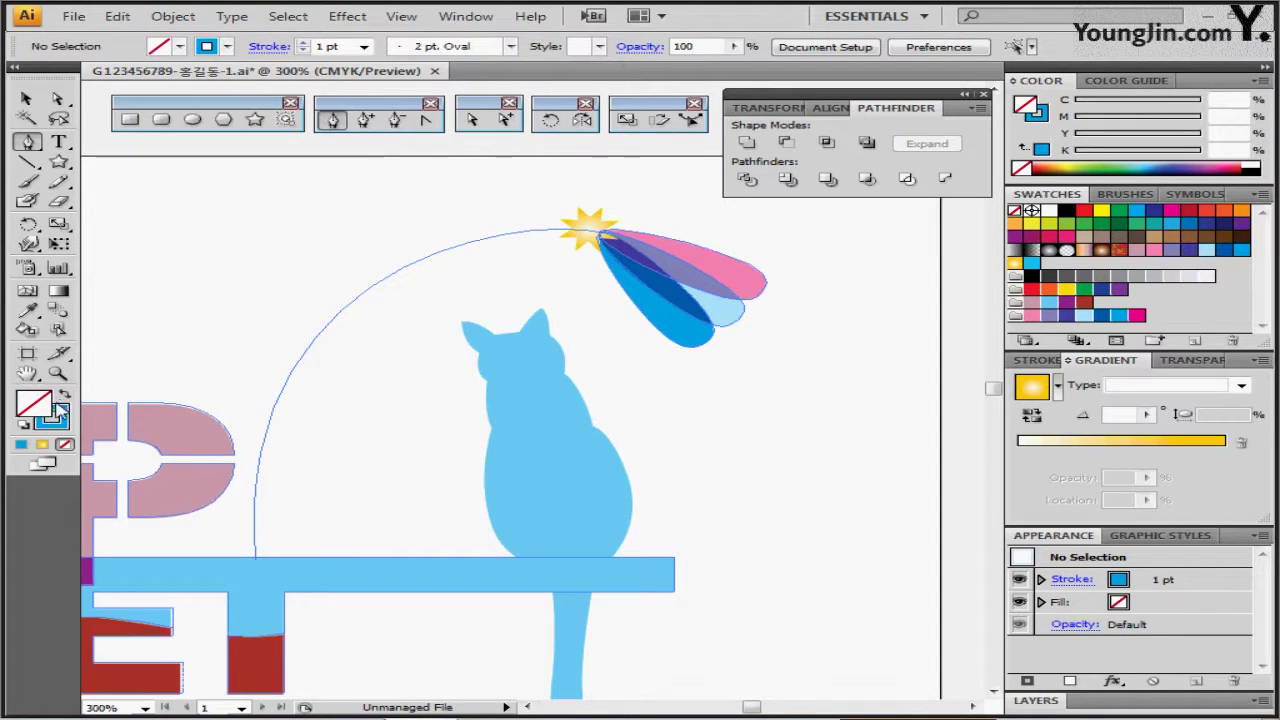
left_click(56, 416)
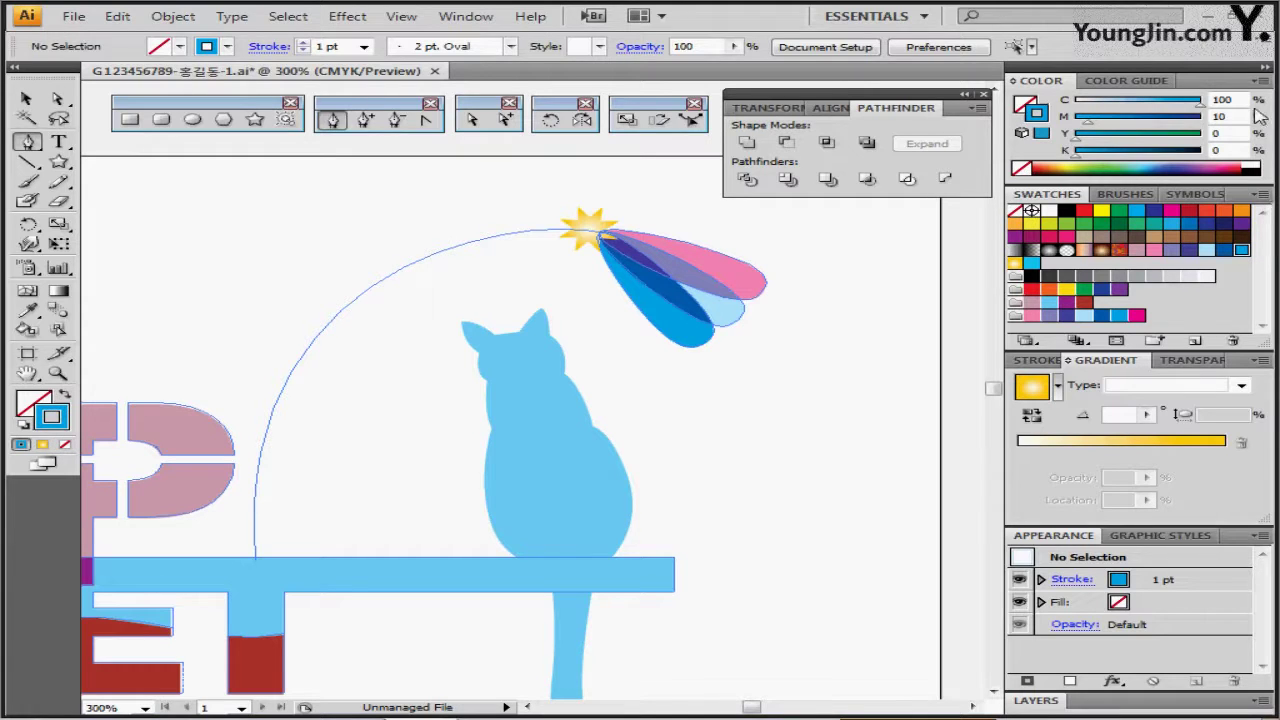
left_click(1170, 103)
type("70")
key("Tab")
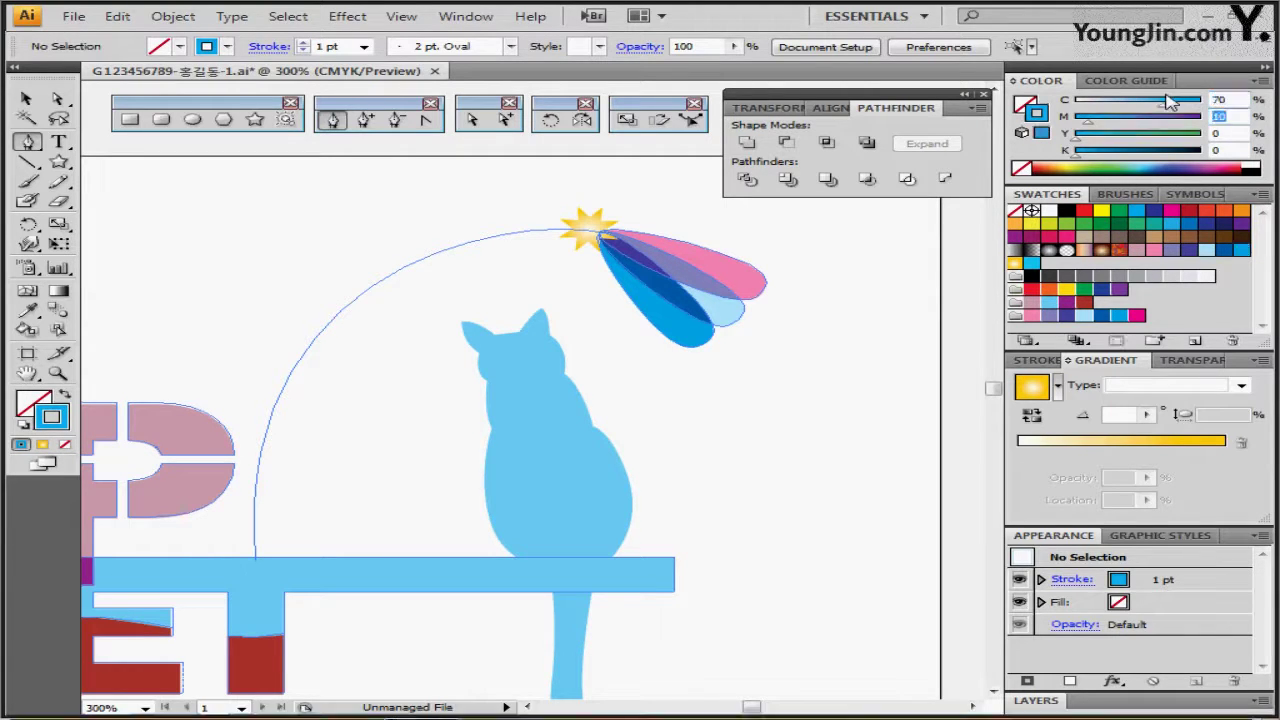
type("0")
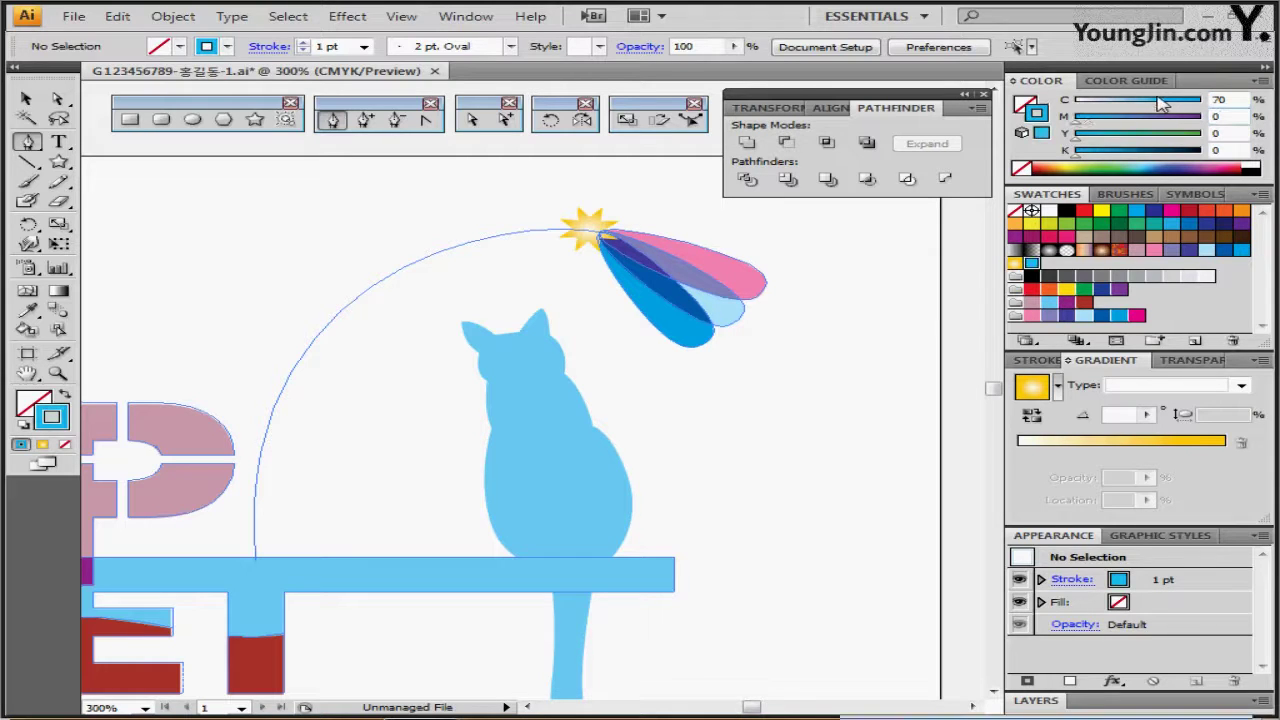
- Draw a curved path along the arc guide from the blue bar above the T up to the star
key("ctrl+minus")
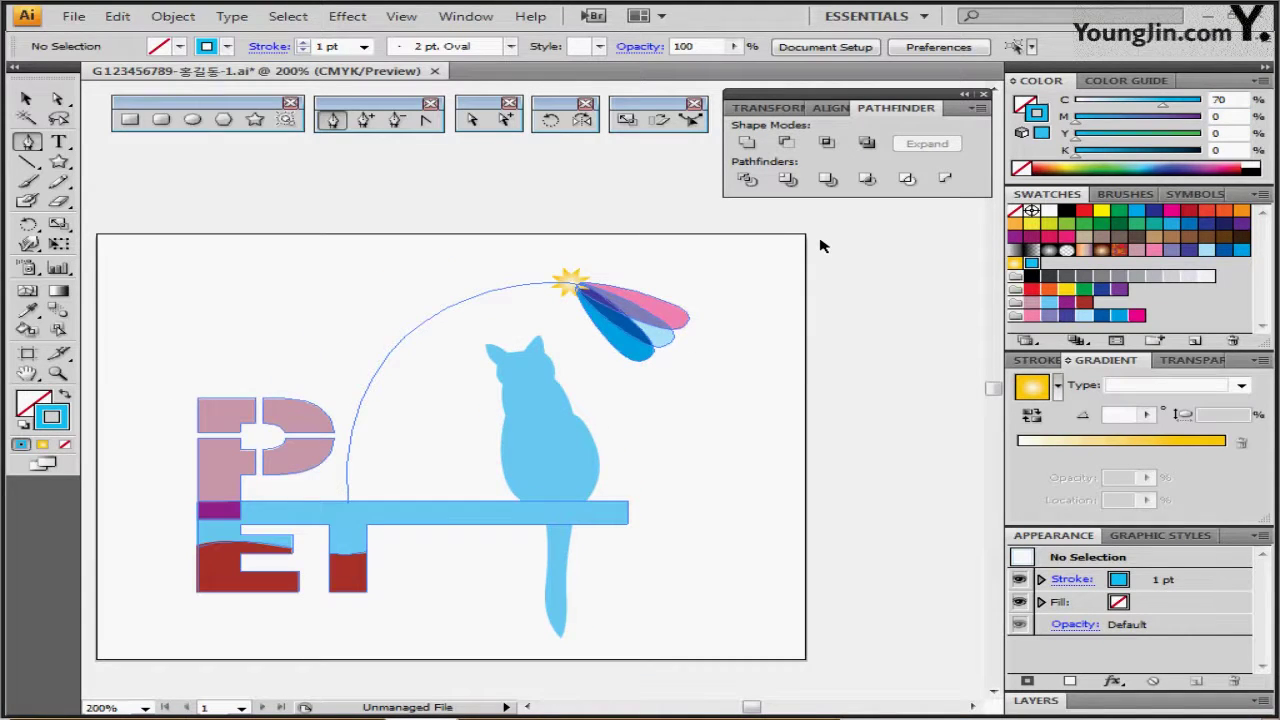
key("ctrl+minus")
scroll(600, 300, "down", 2)
scroll(400, 380, "right", 2)
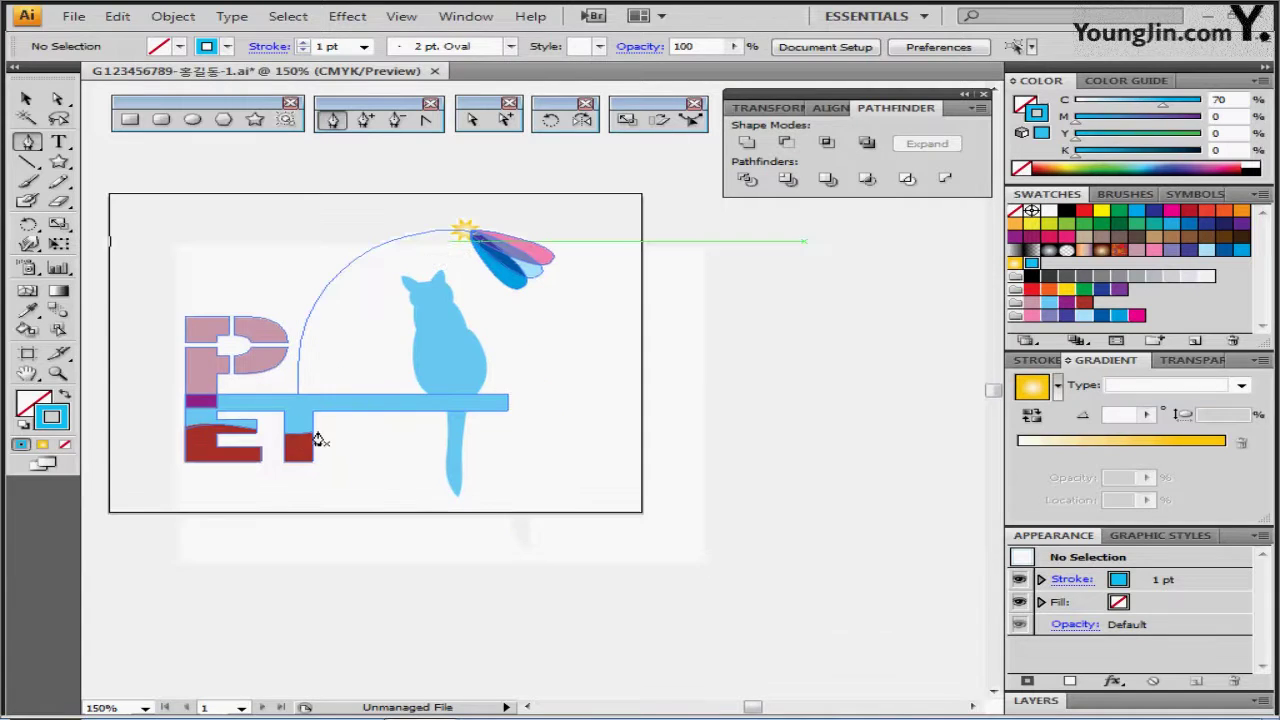
left_click(298, 401)
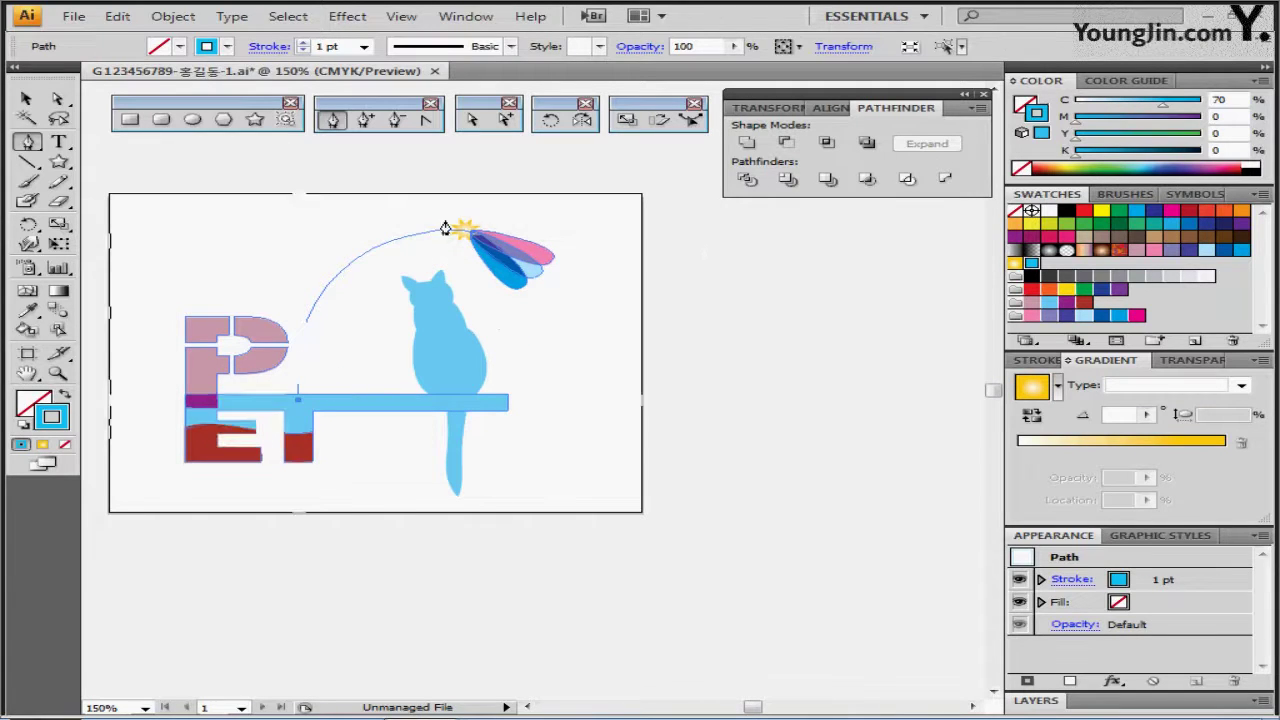
left_click_drag(470, 230, 672, 239)
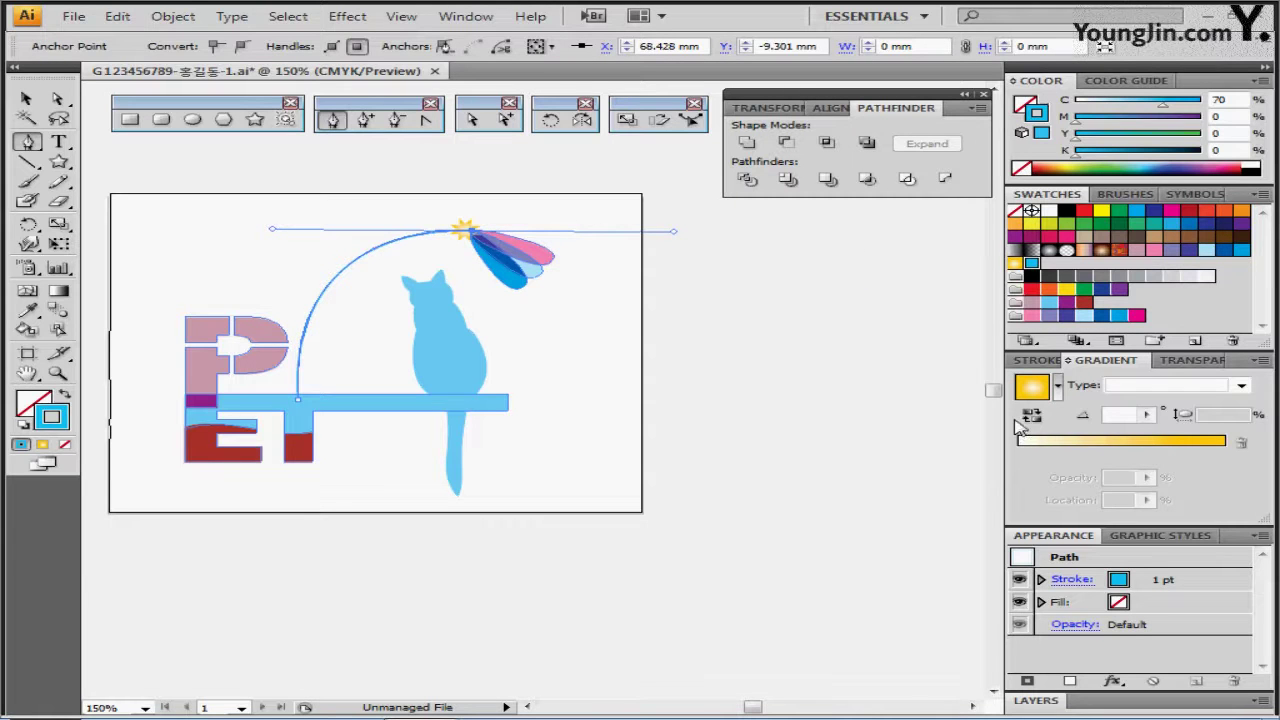
- Give the arc a 0.75 pt dashed stroke with a 3 pt dash and clear the selection
left_click(1058, 364)
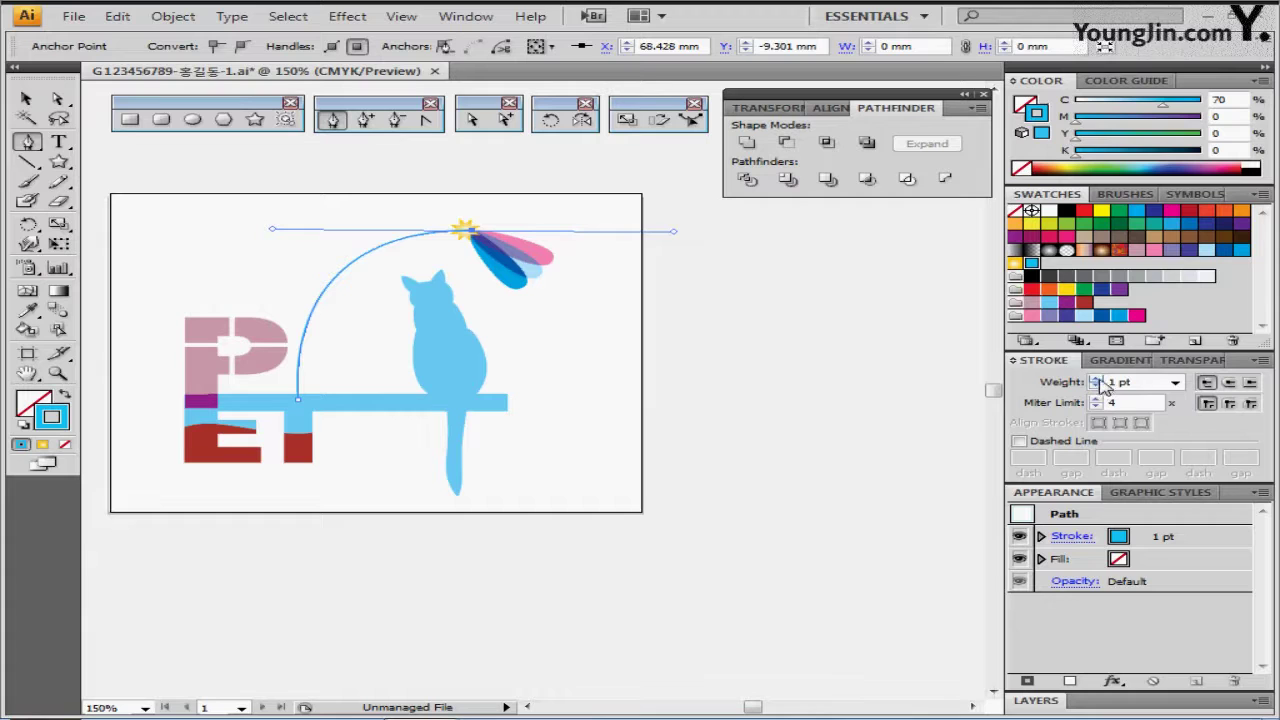
left_click(1176, 382)
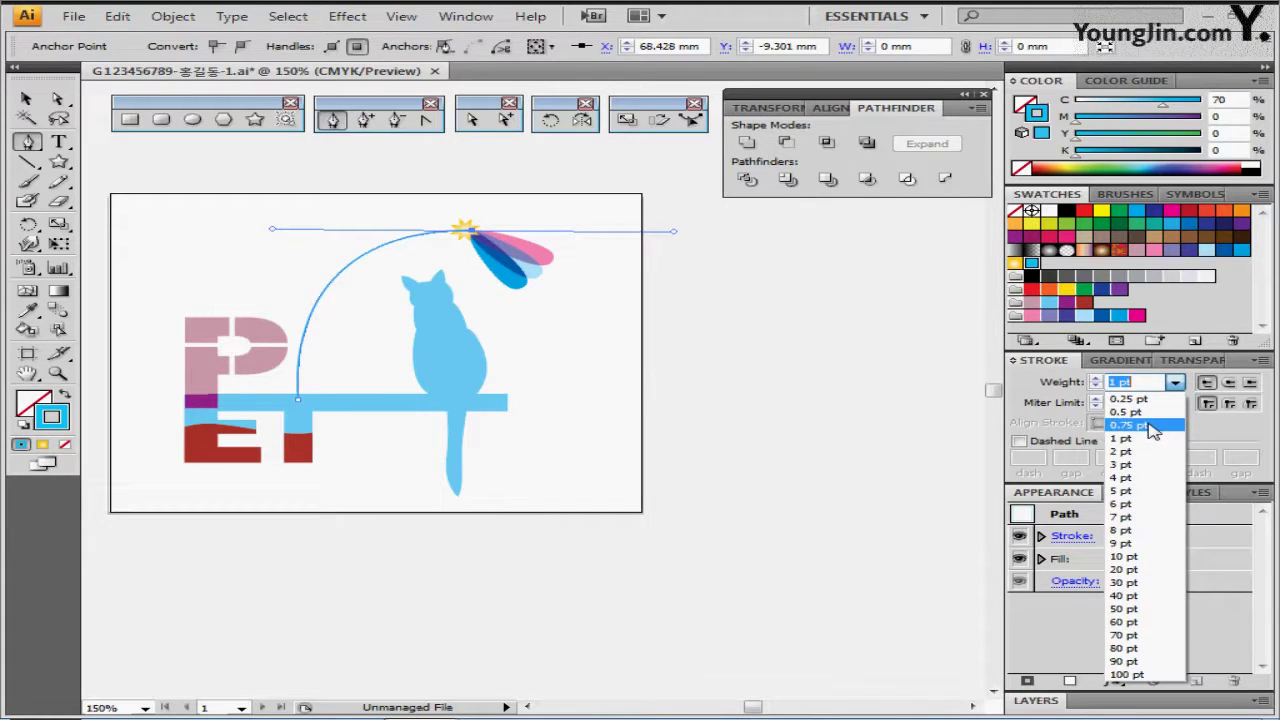
left_click(1150, 425)
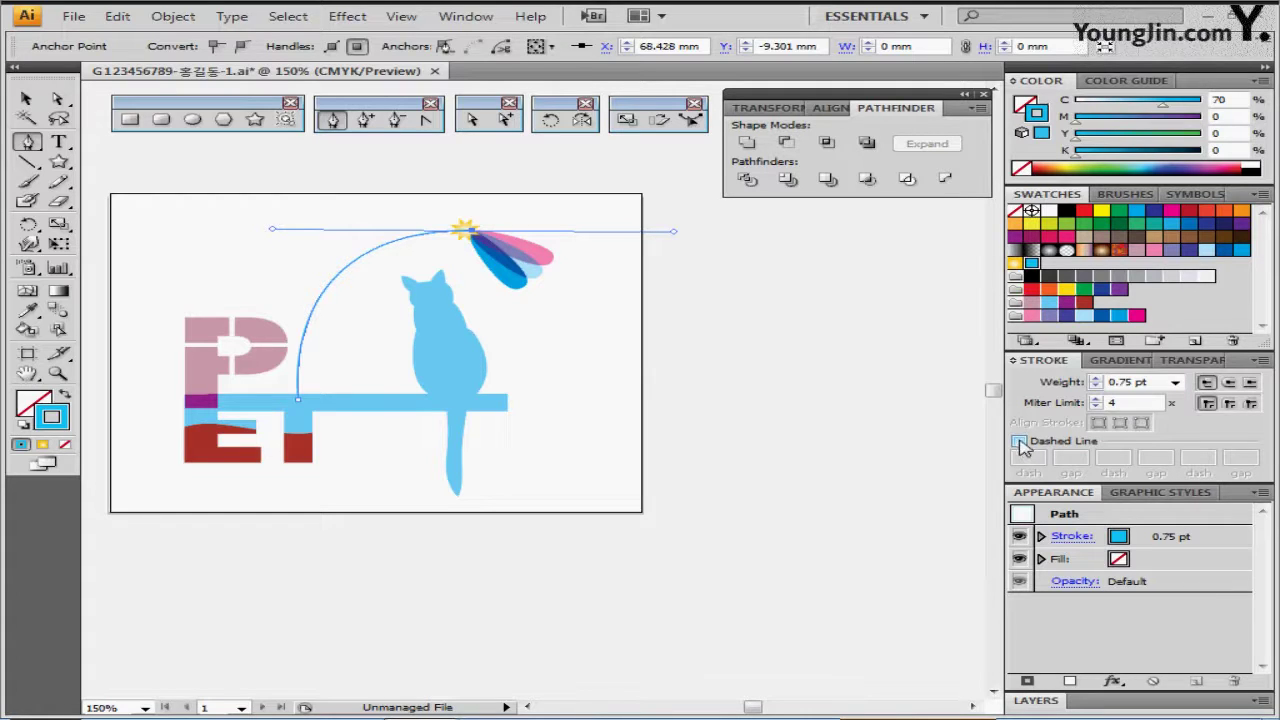
left_click(1019, 442)
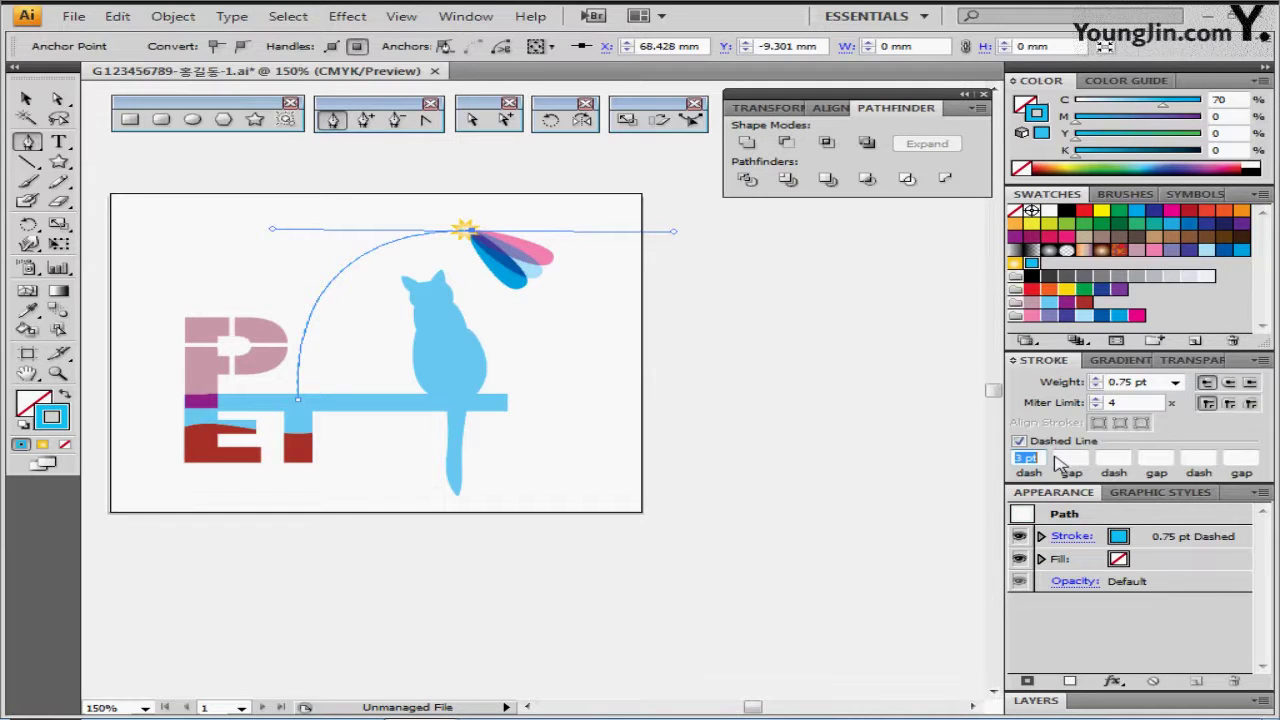
left_click_drag(550, 282, 577, 318)
left_click(577, 318)
key("ctrl+equal")
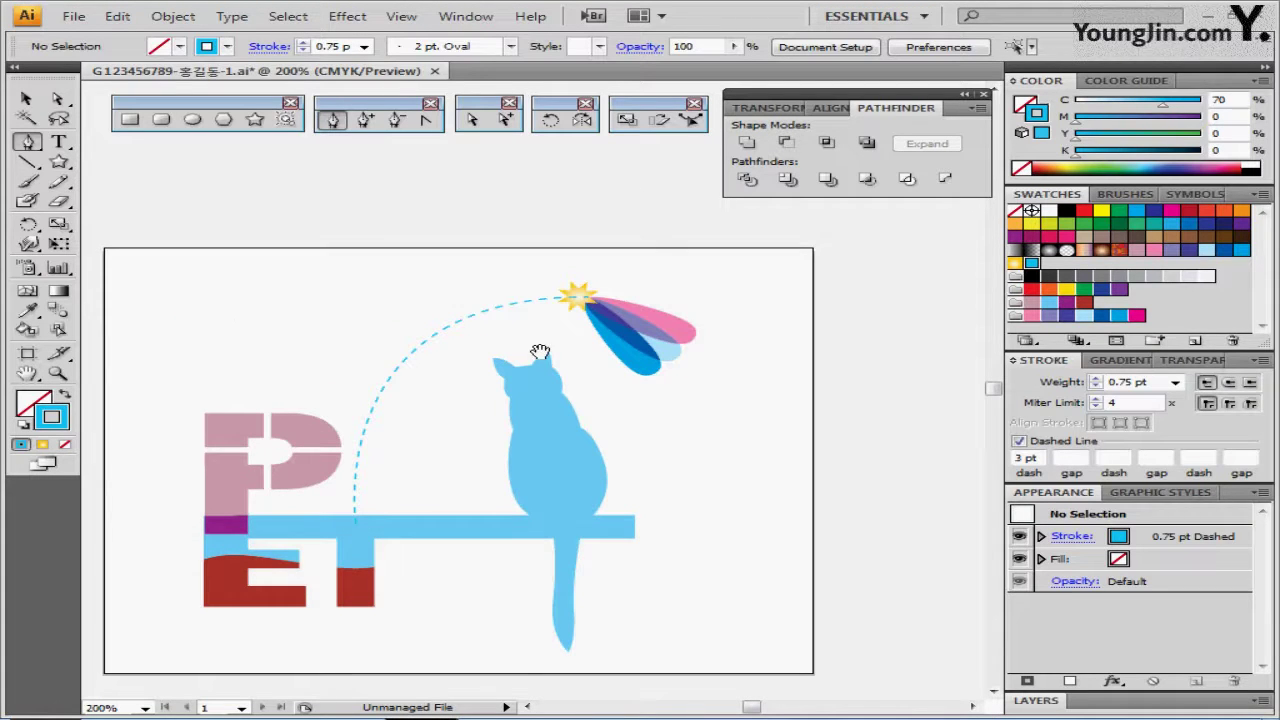
- Send the dashed arc to the back behind the star and bar, and clear the selection
left_click(436, 338)
right_click(437, 338)
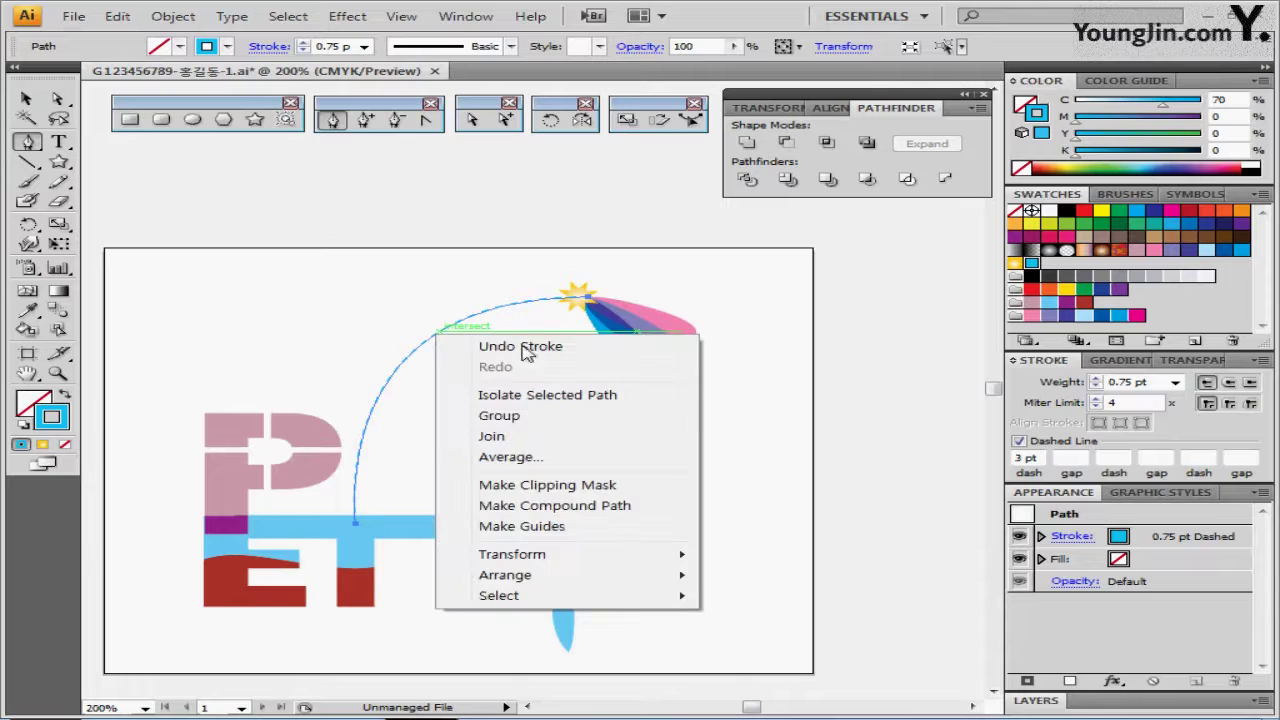
mouse_move(660, 575)
left_click(781, 637)
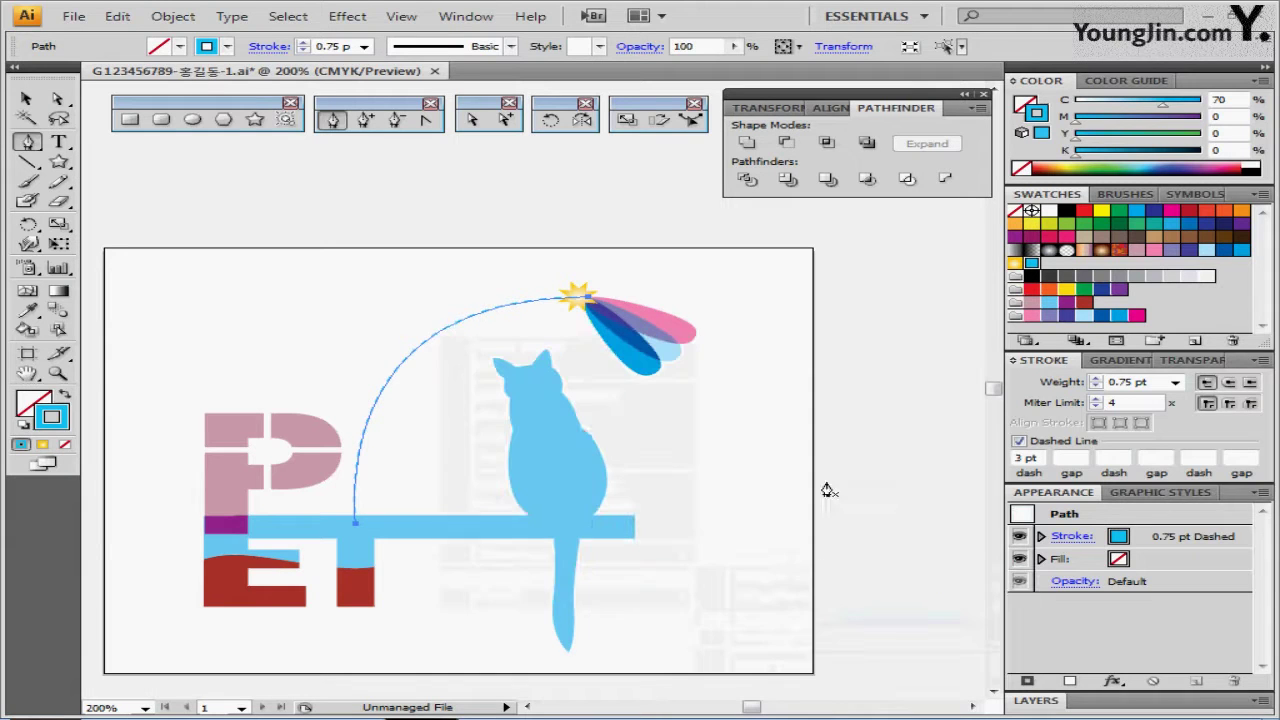
left_click(729, 438)
left_click_drag(729, 438, 724, 389)
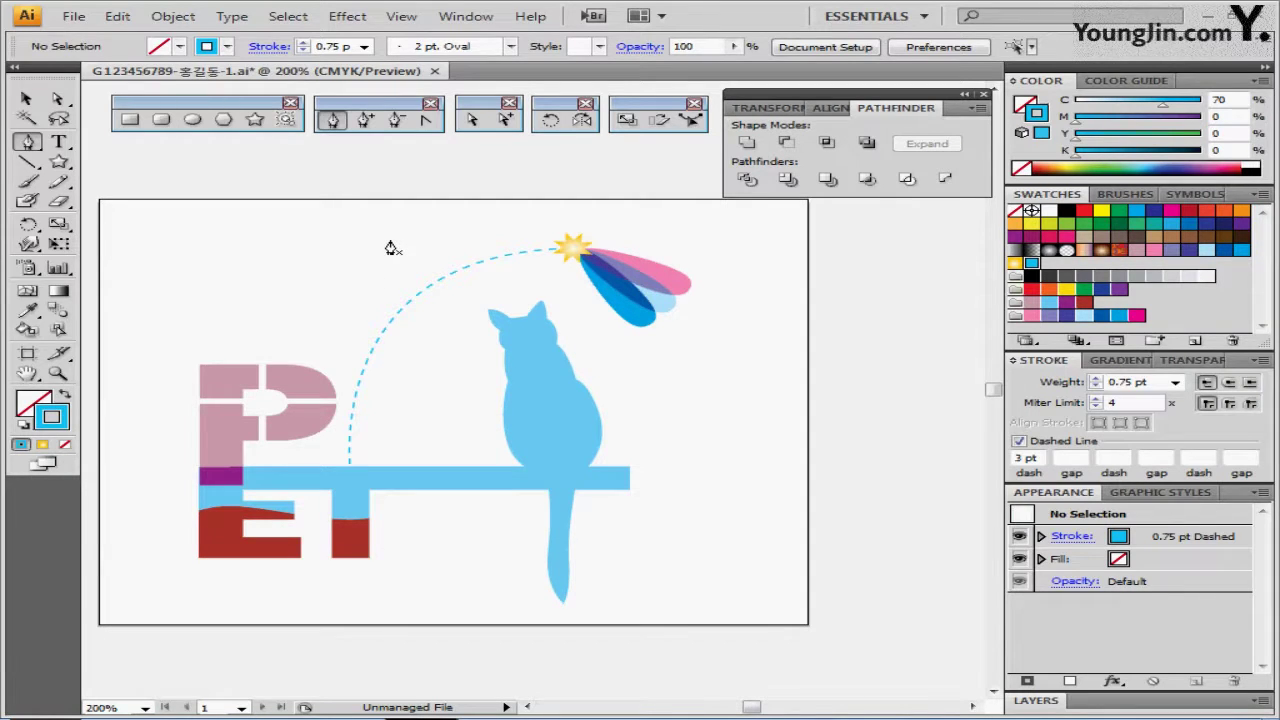
- Duplicate the dashed arc slightly outward from the original and nudge the copy up
left_click(419, 296)
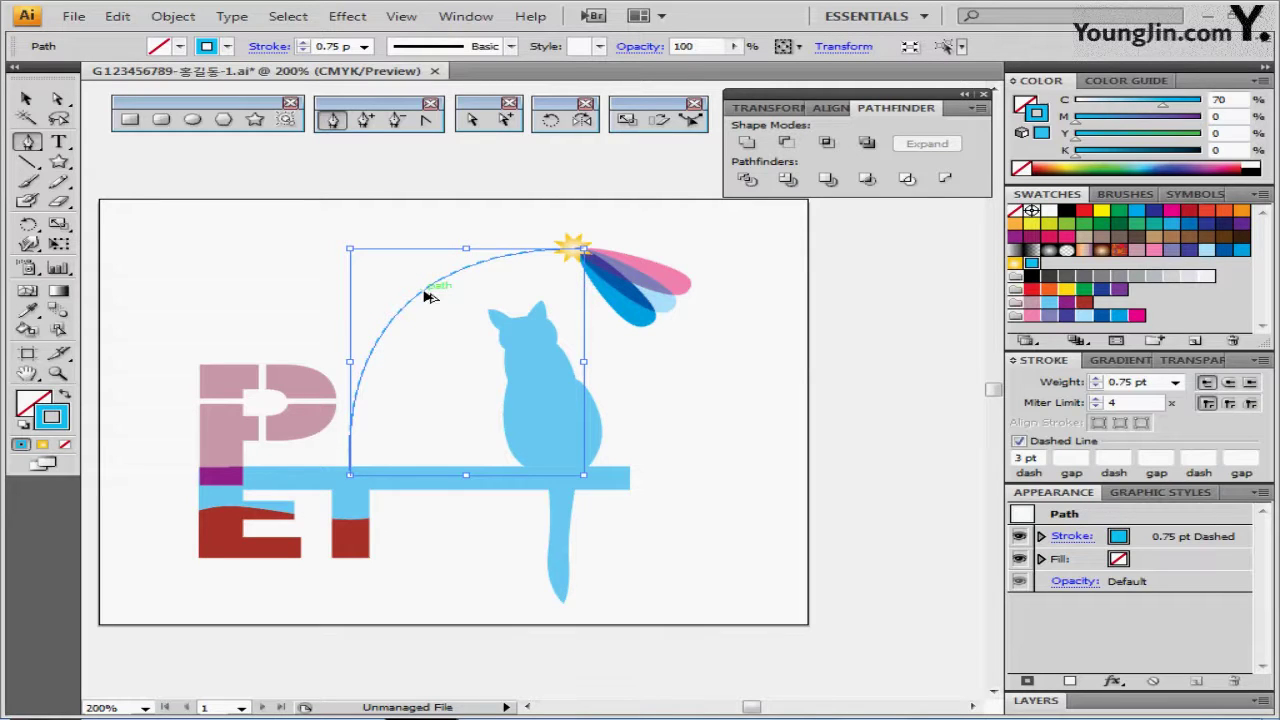
left_click_drag(428, 295, 414, 291)
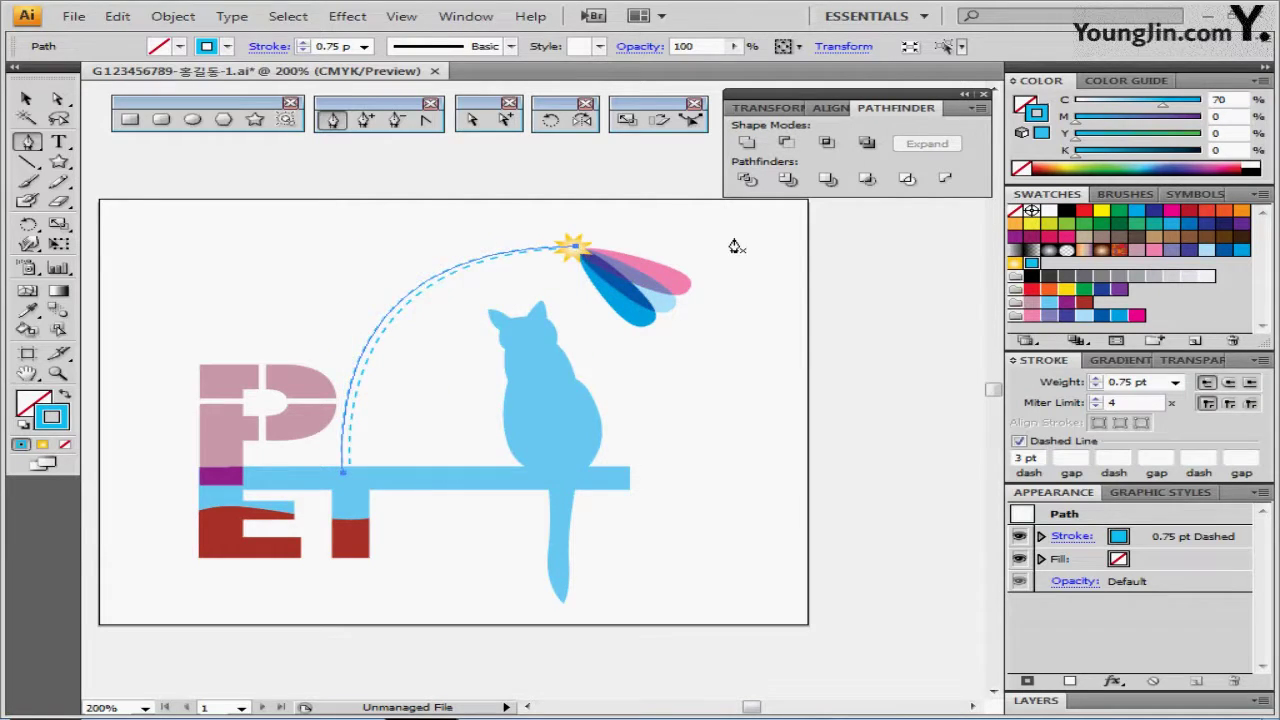
key("Up")
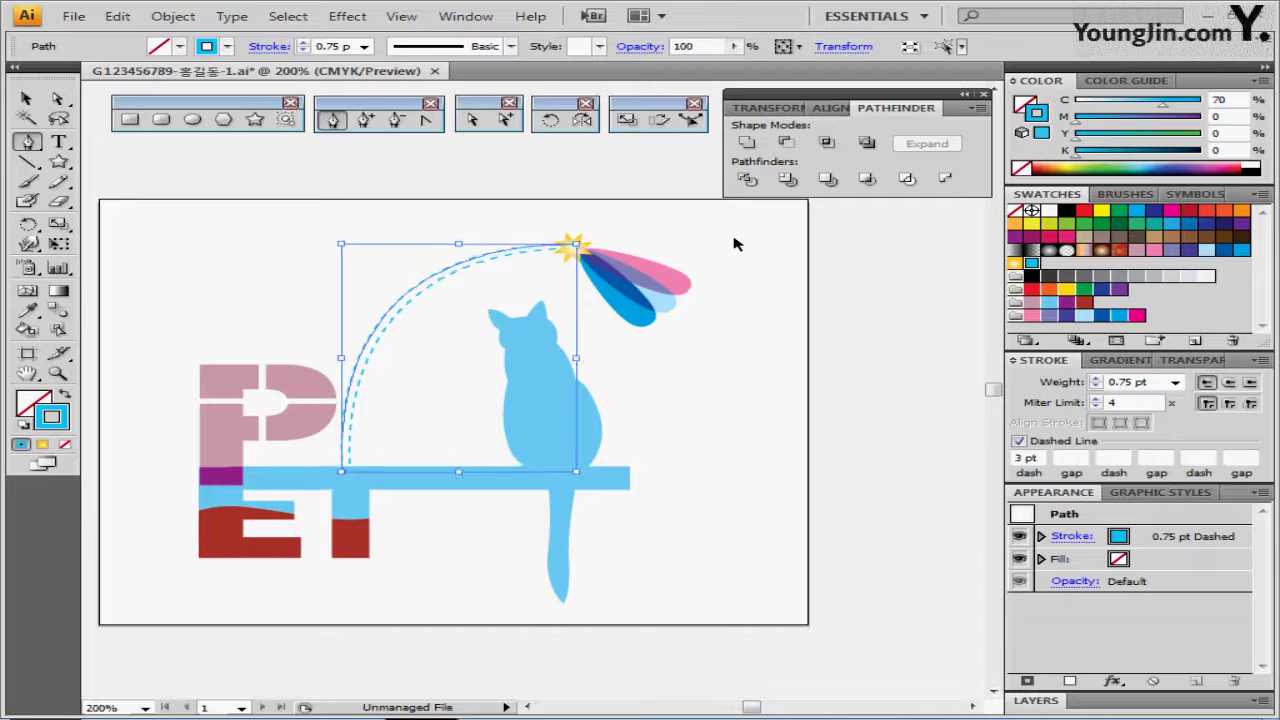
left_click(735, 244, "ctrl")
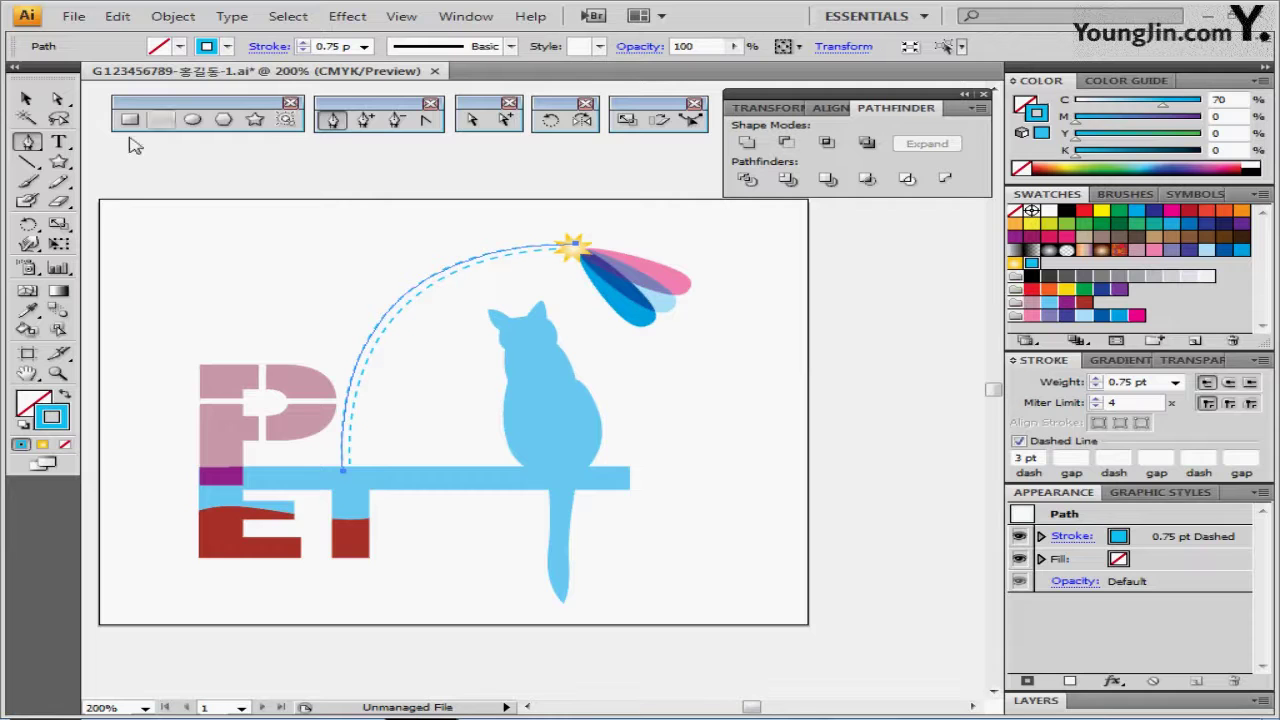
- Add the text "Lovely Pet Shop" along the copied arc in magenta Arial Regular at 17 pt
left_click(59, 143)
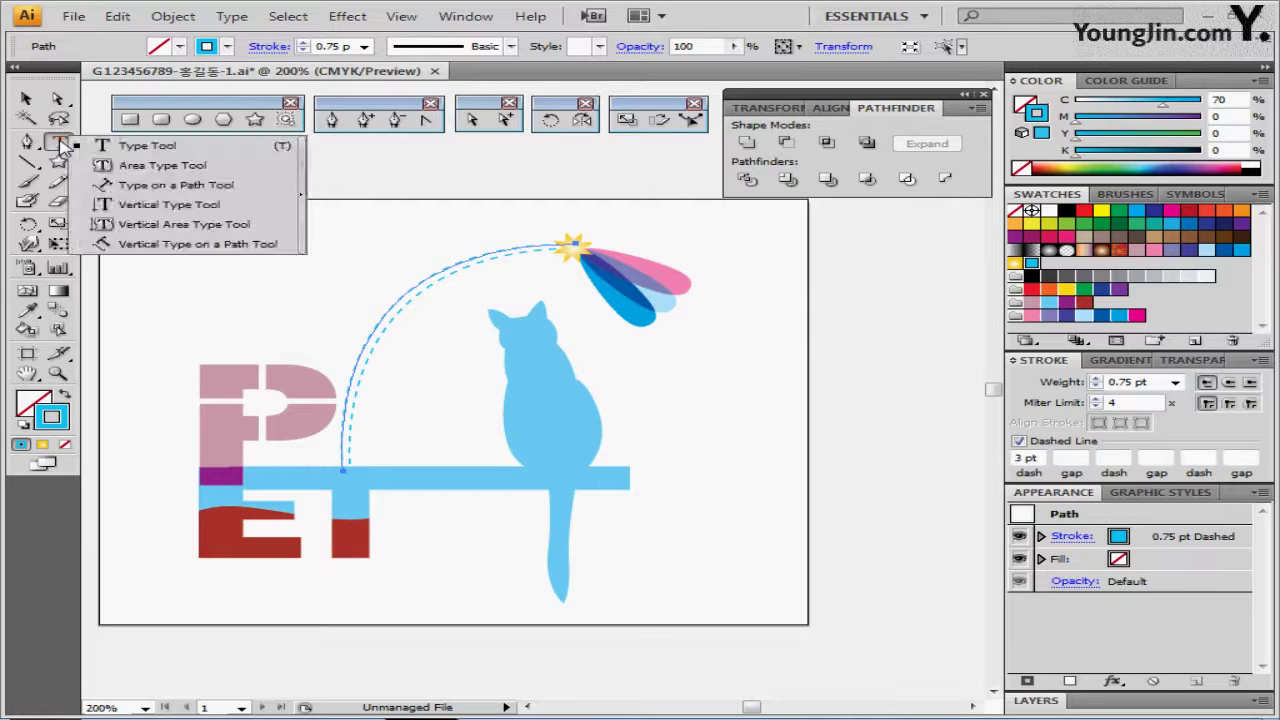
left_click(179, 152)
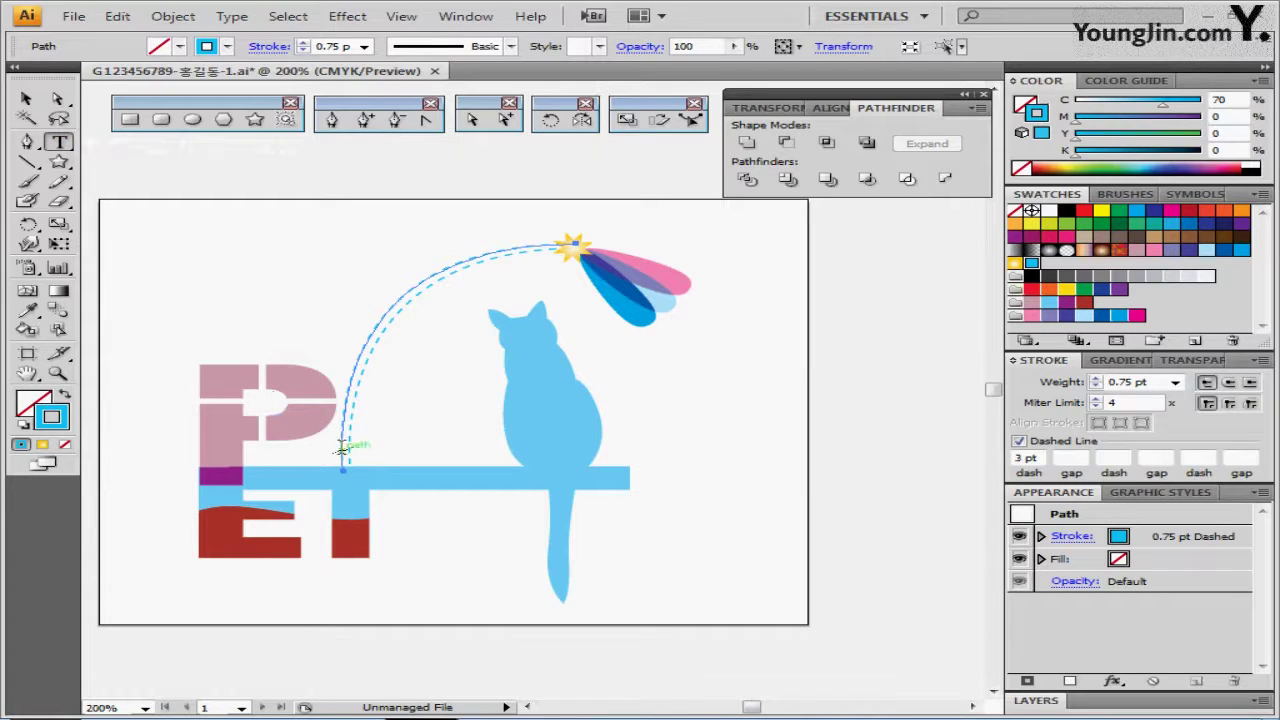
left_click(349, 378)
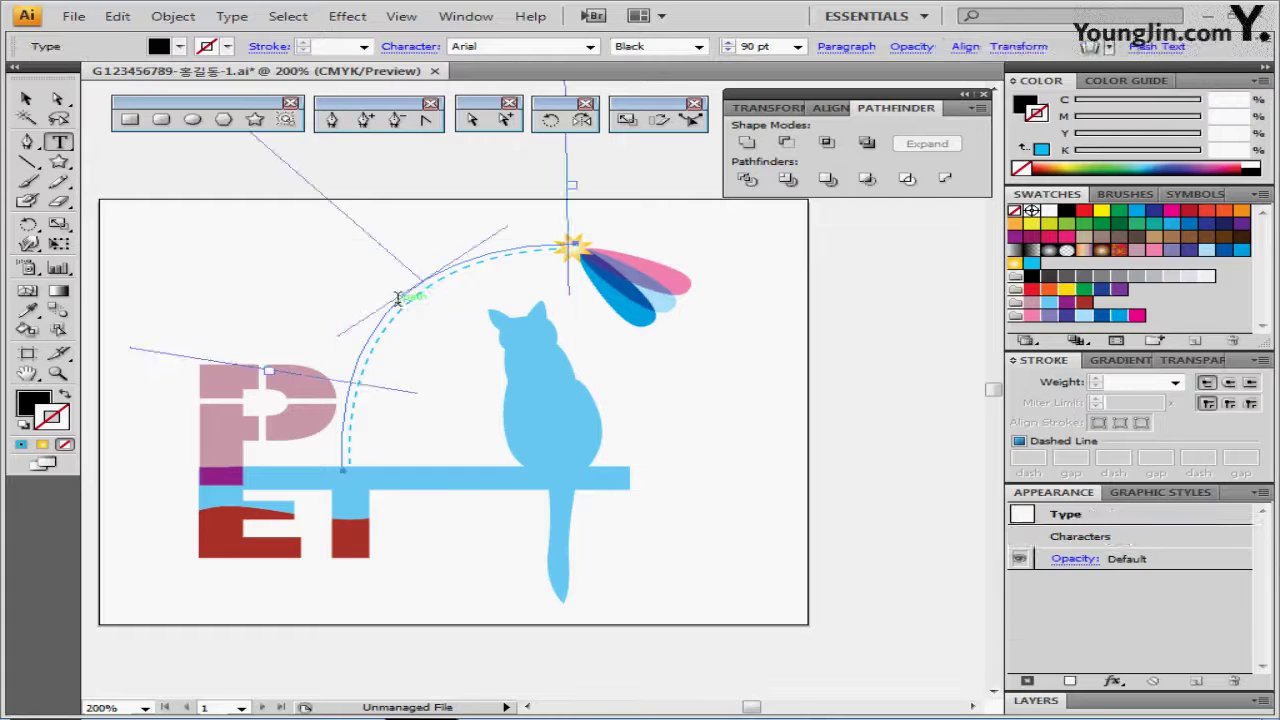
left_click(398, 299, "ctrl")
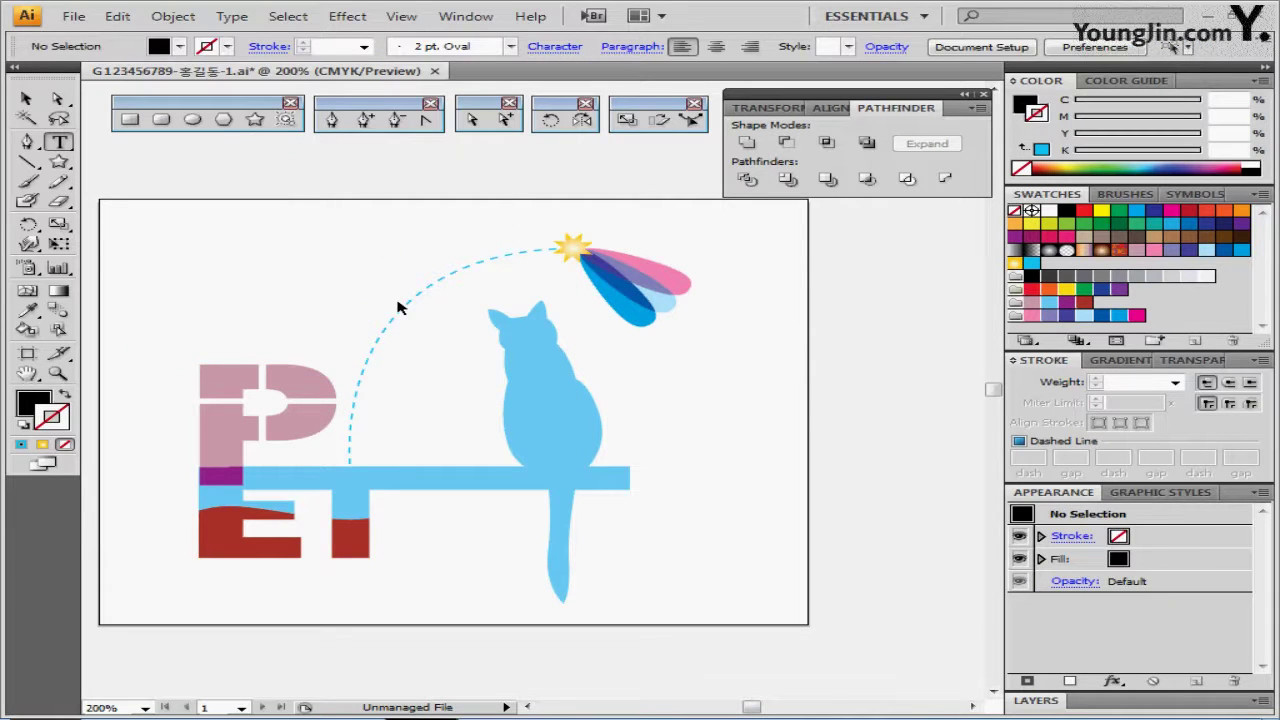
type("Lovely Pet Shop")
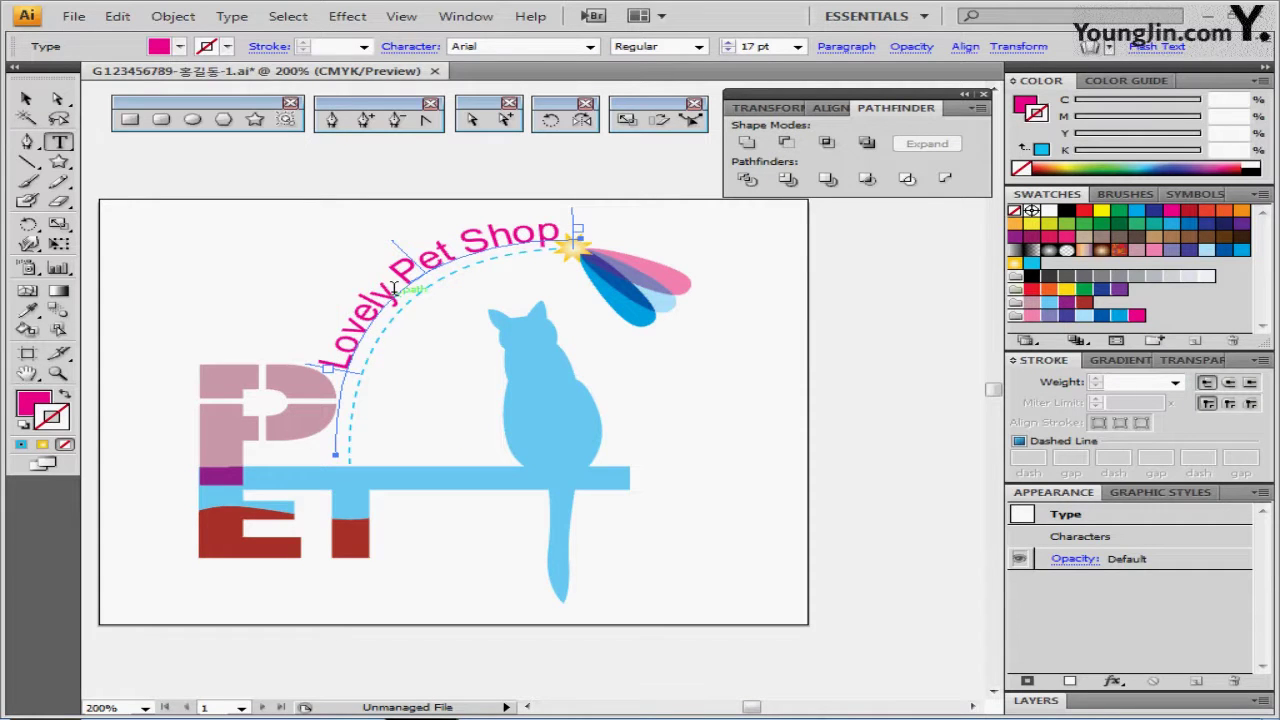
- Check the font family, style, size and fill colour values of the text on the arc
key("ctrl+t")
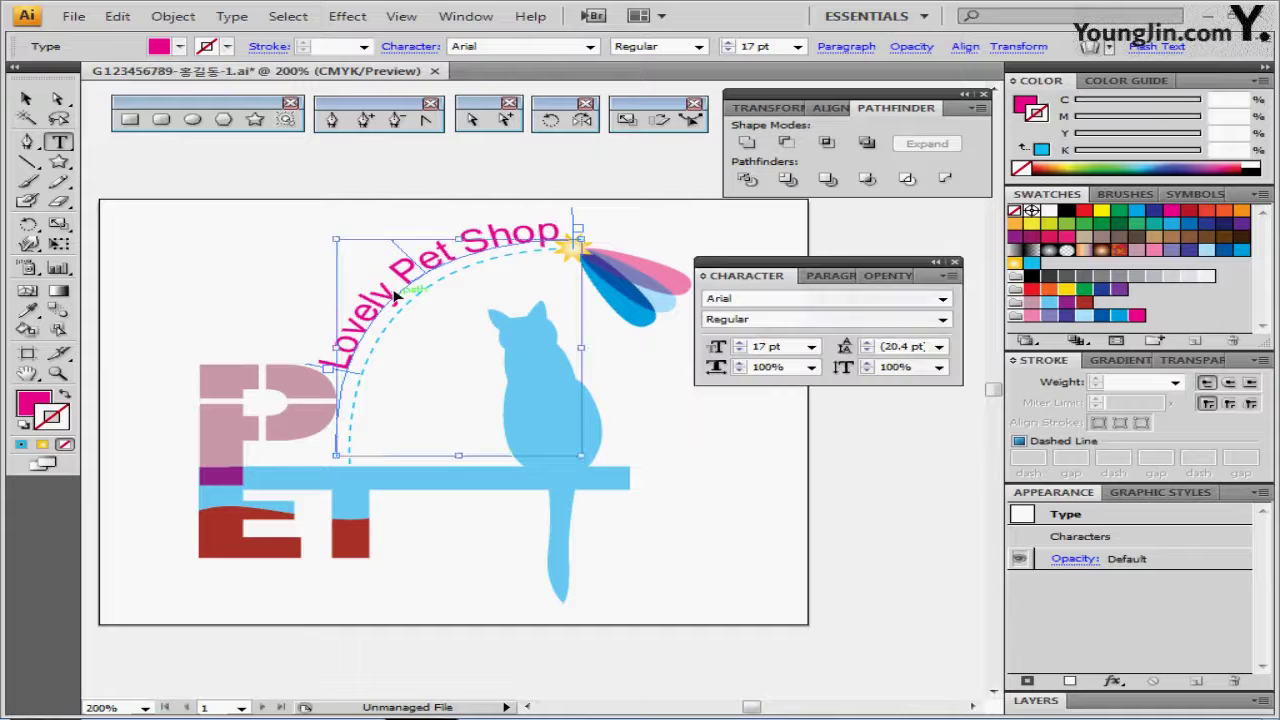
left_click(748, 298)
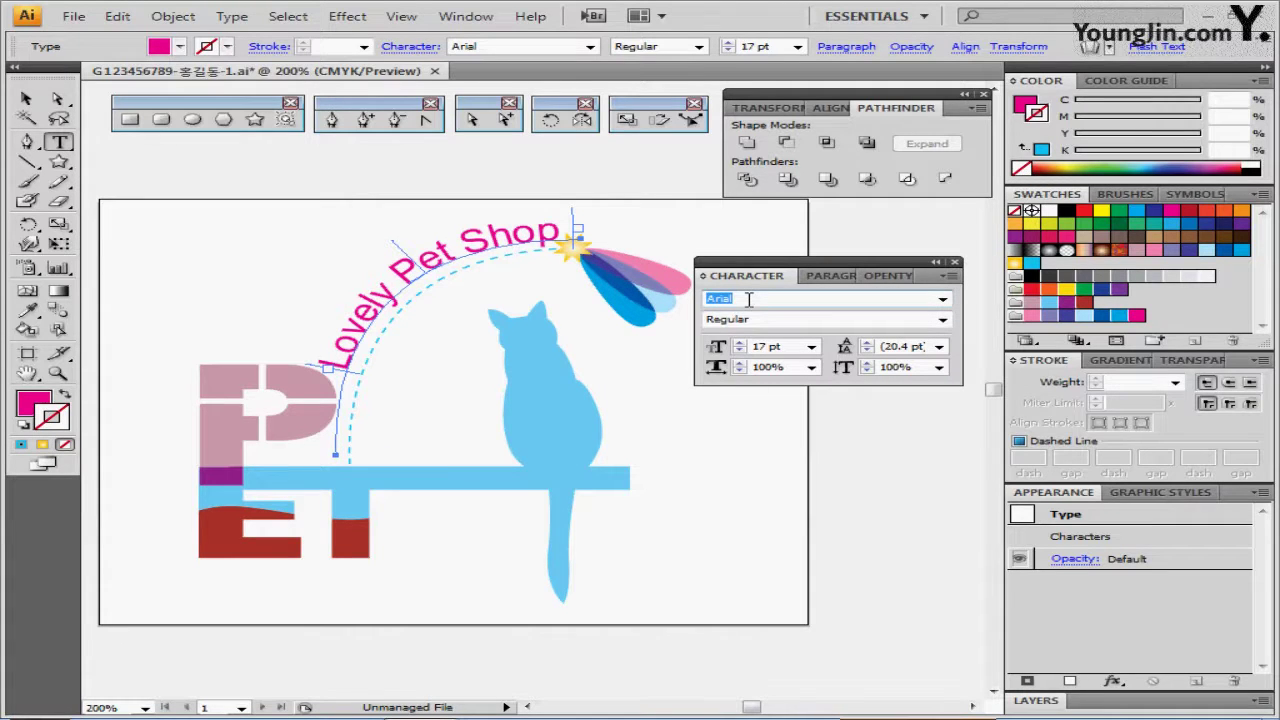
left_click(762, 320)
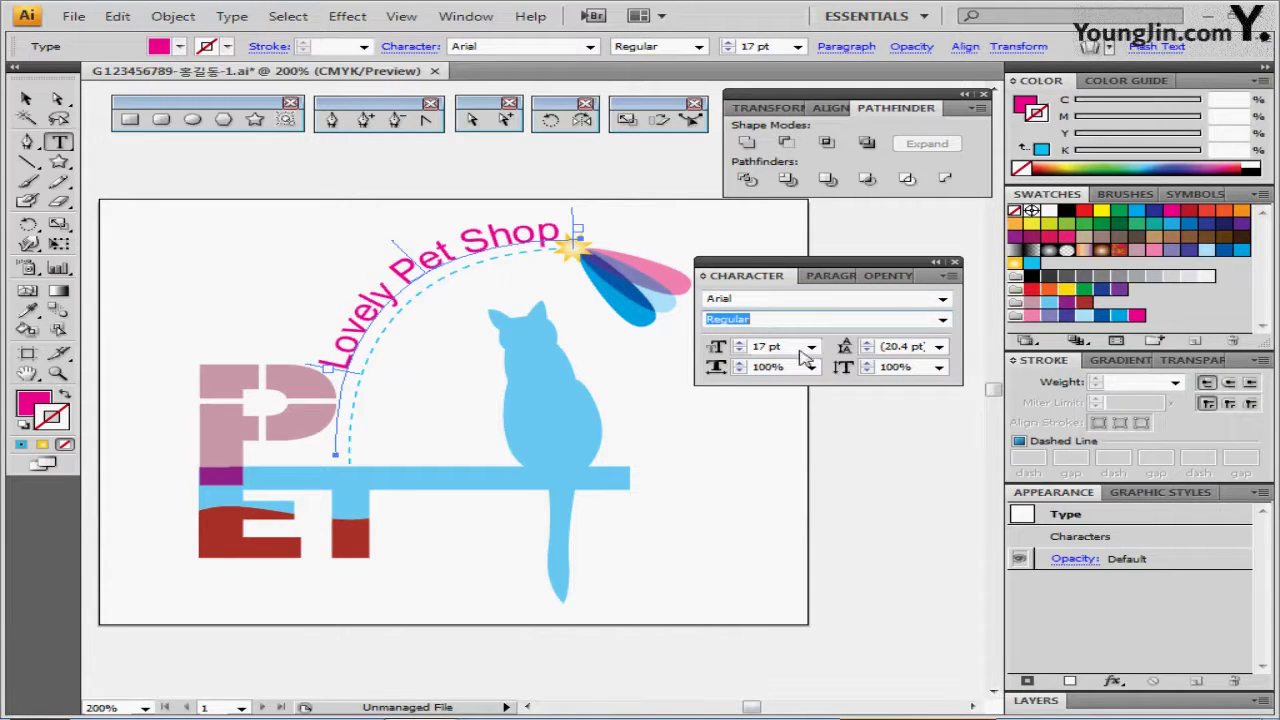
left_click(790, 346)
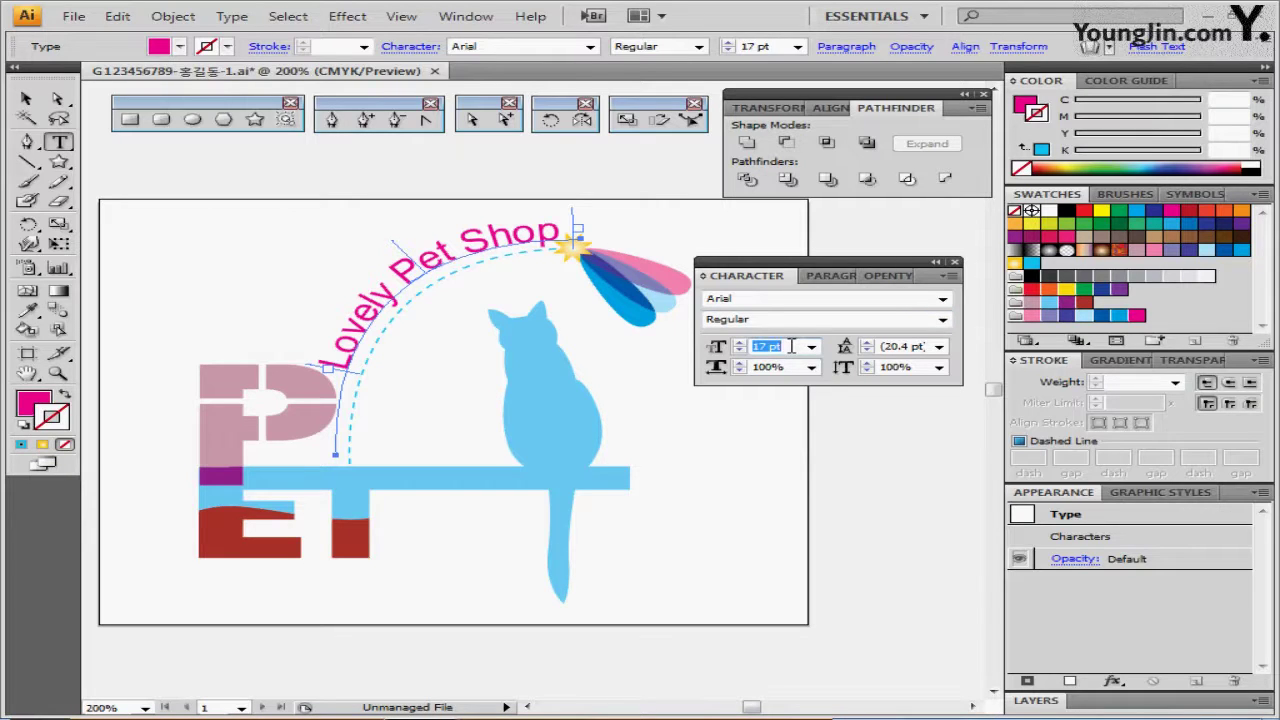
left_click(1028, 108)
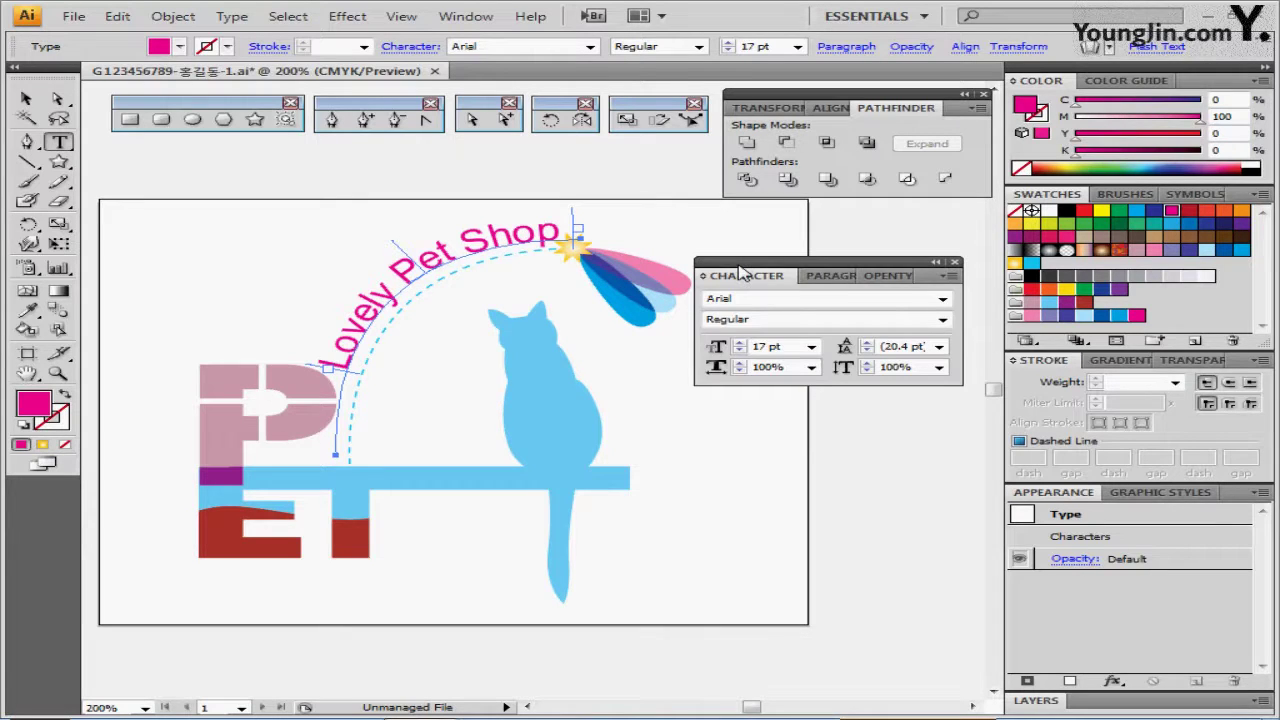
key("ctrl+t")
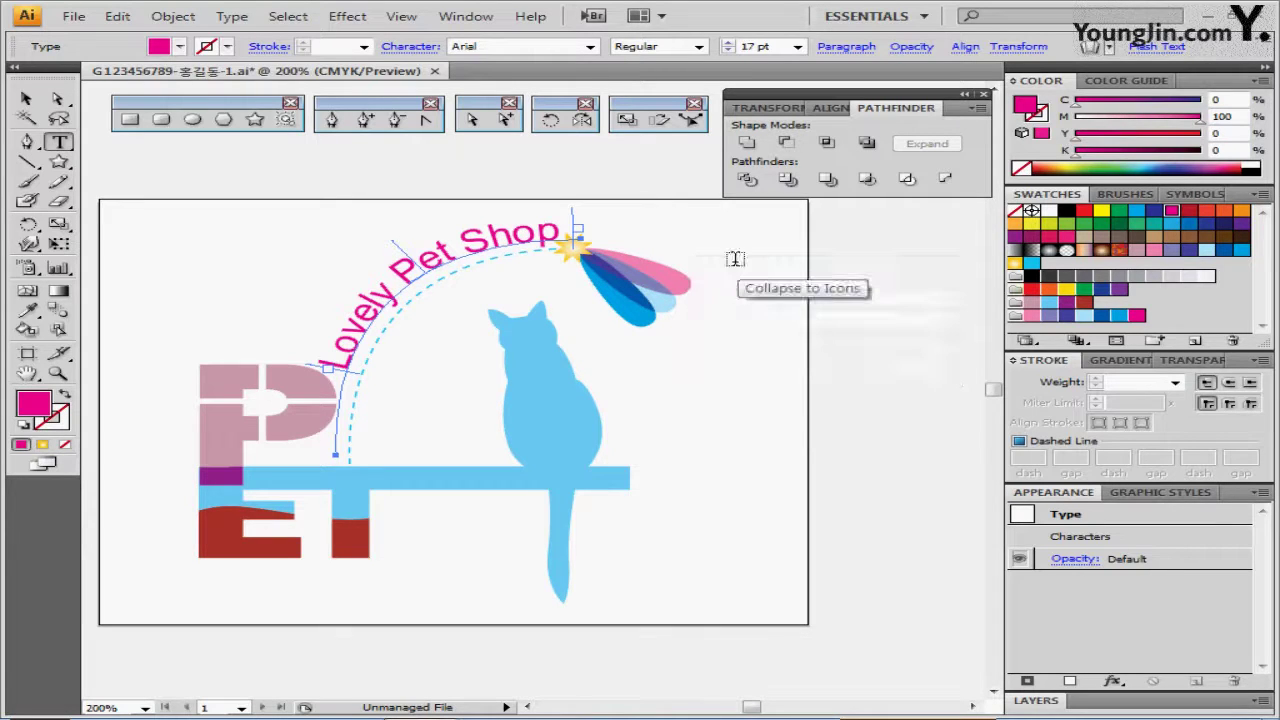
- Clear the selection of the arc text and fit the whole artboard in view to inspect the logo
left_click(423, 256, "ctrl")
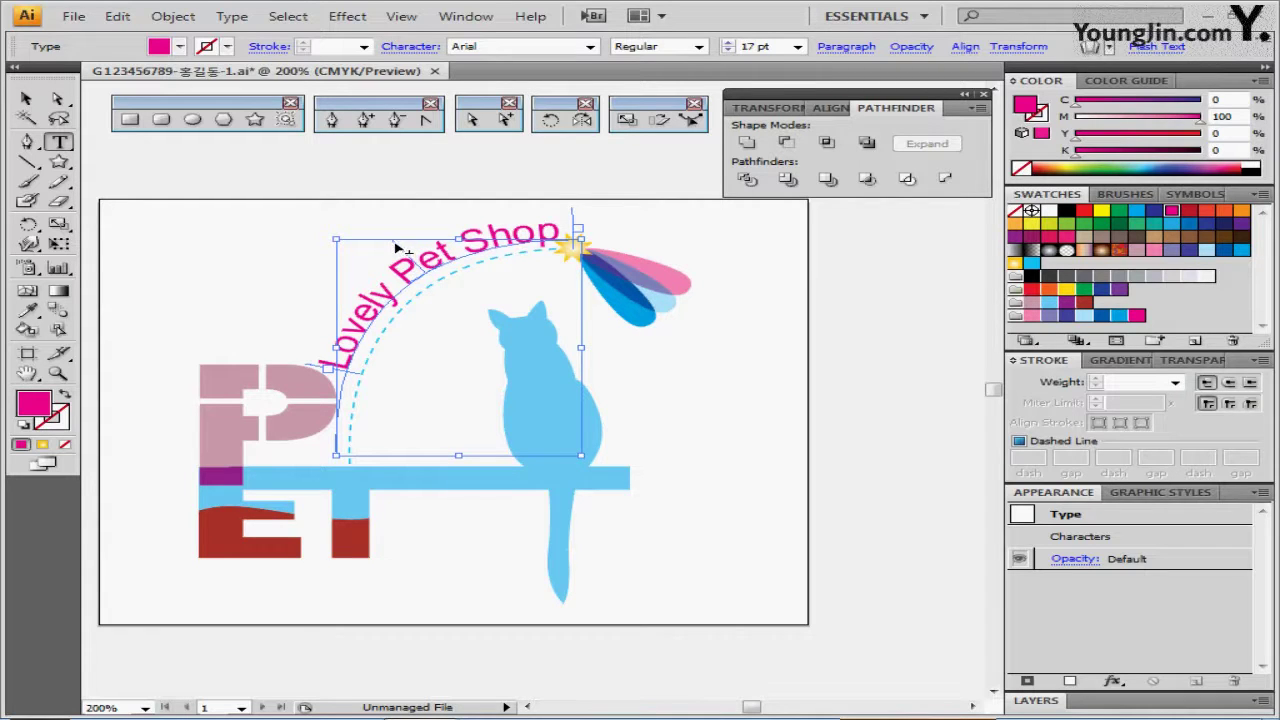
left_click_drag(396, 248, 510, 207)
left_click(433, 234)
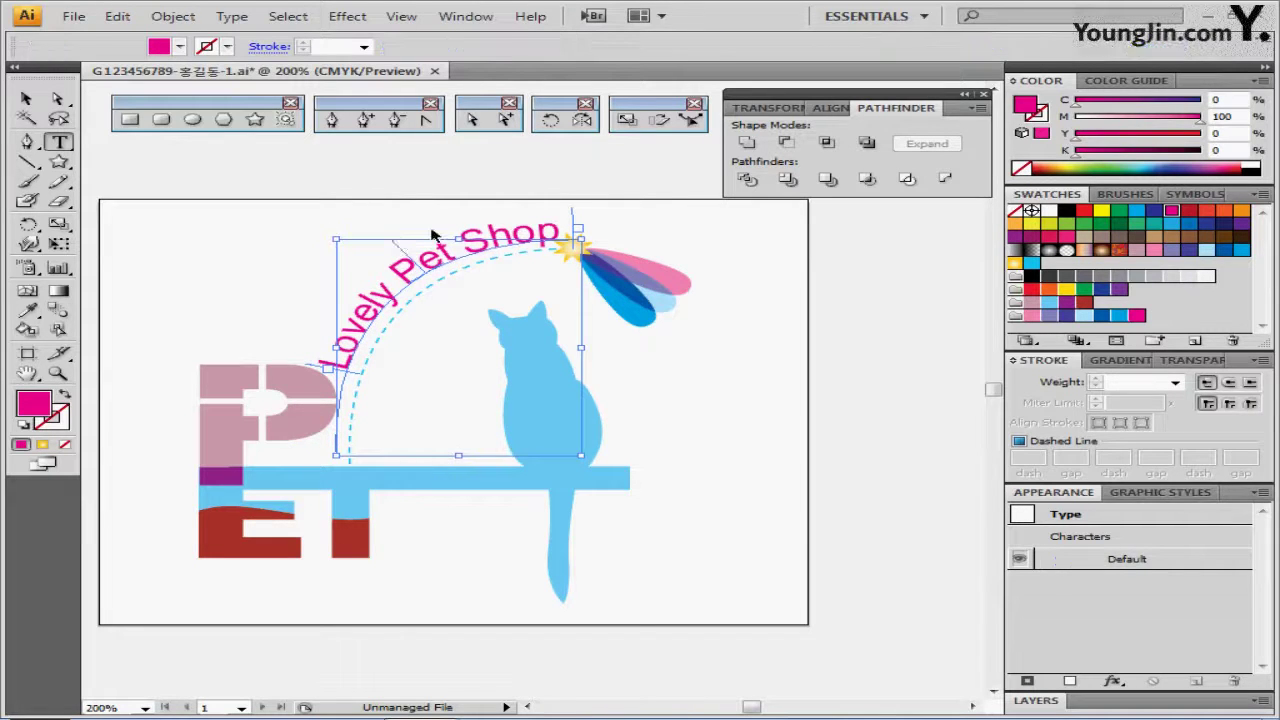
left_click(500, 352)
left_click_drag(500, 356, 511, 319)
double_click(27, 374)
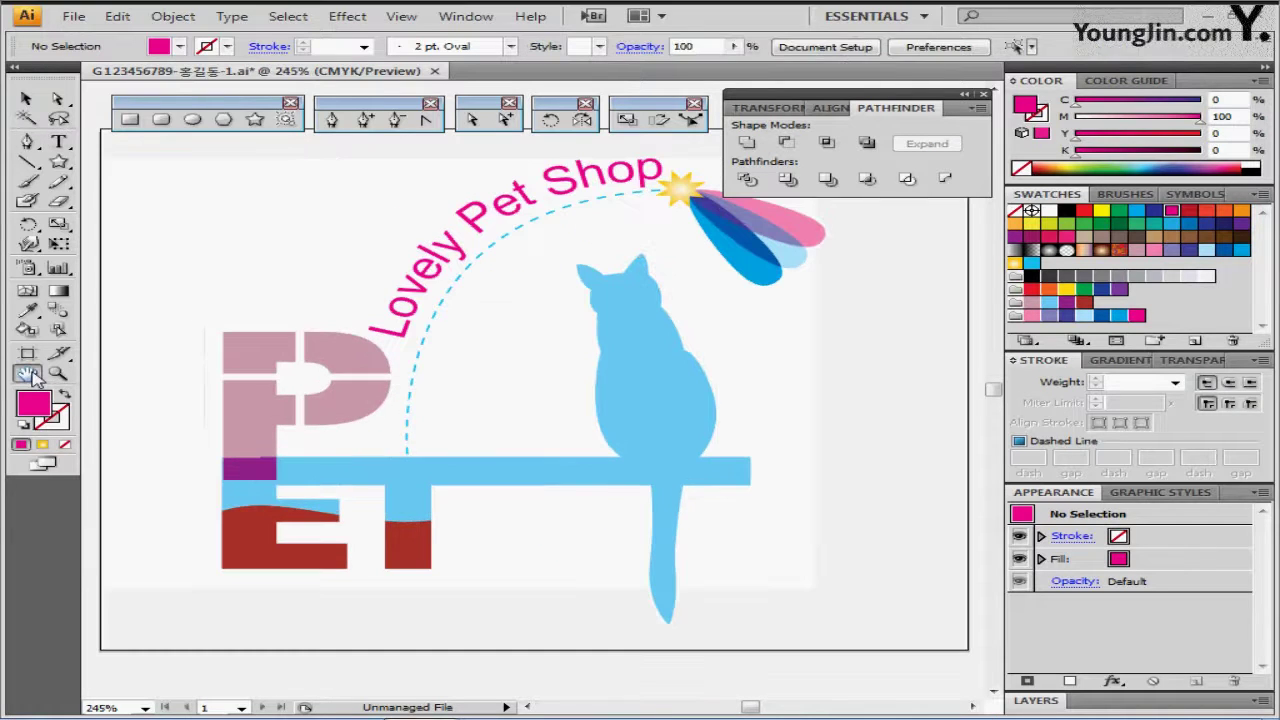